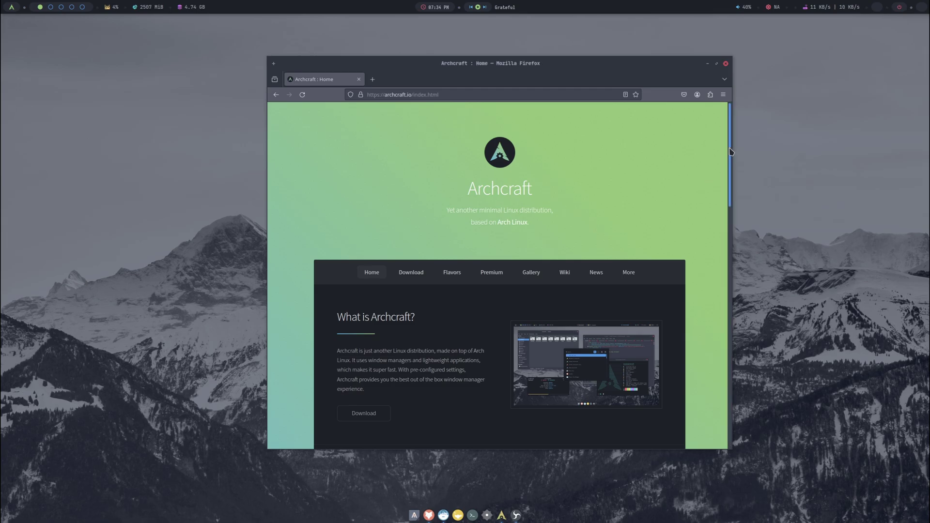
Scroll down to the Features section and highlight the words 500Mb and AUR
left_click_drag(731, 152, 756, 245)
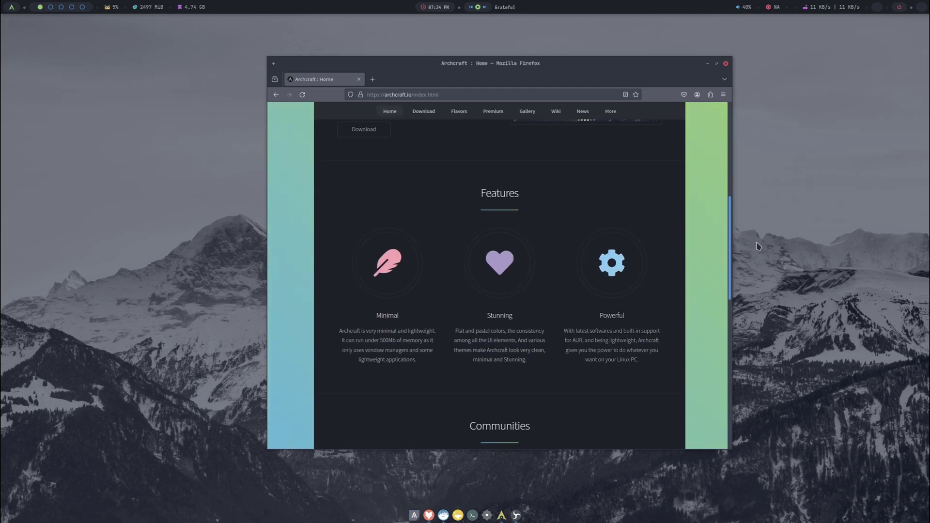
double_click(387, 336)
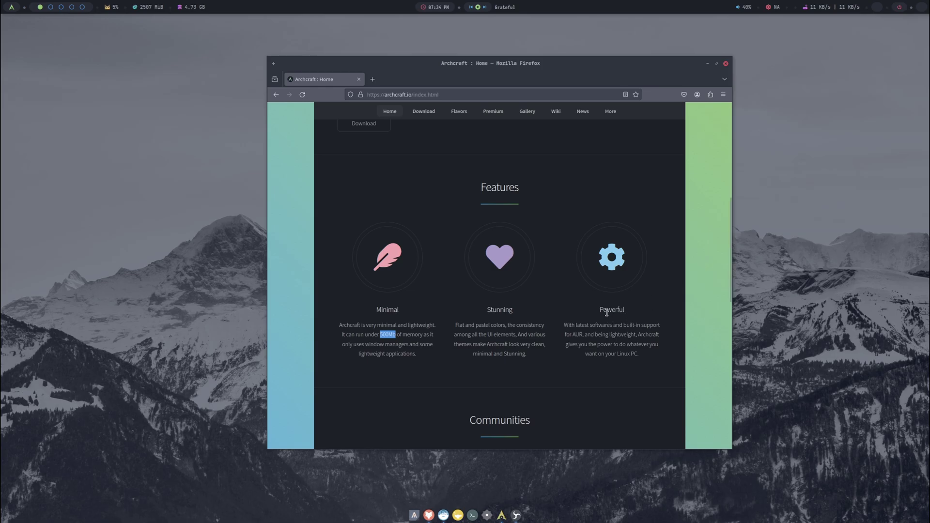
double_click(576, 335)
Go to the Archcraft Download page and scroll down to the Verify the ISO instructions
left_click(419, 113)
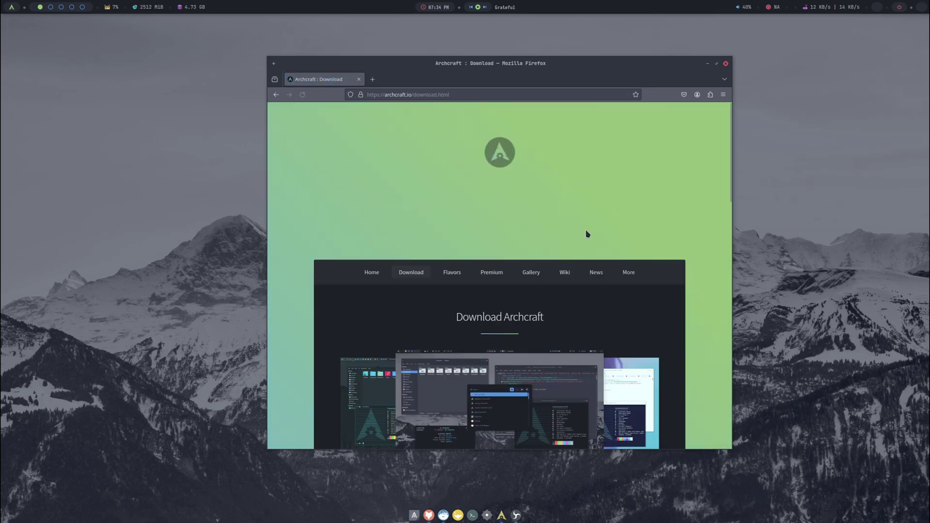
scroll(702, 272, "down", 4)
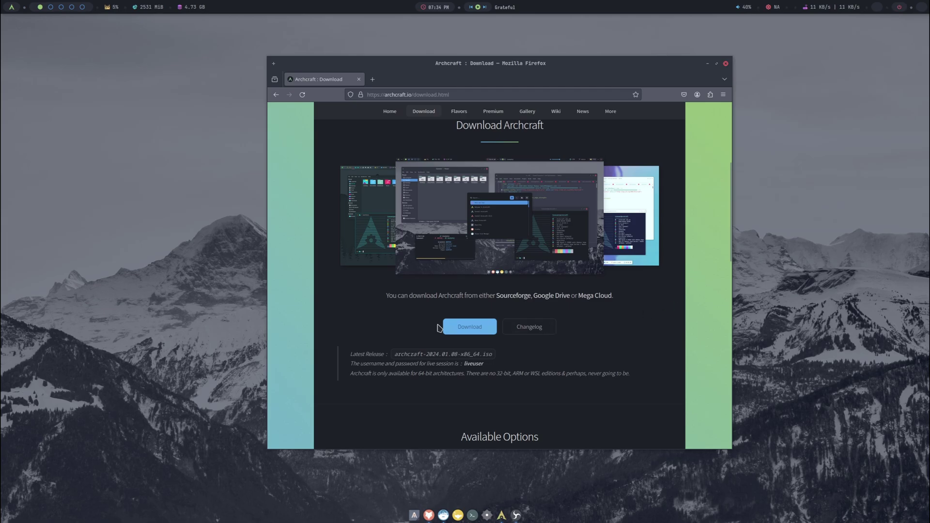
scroll(673, 327, "down", 5)
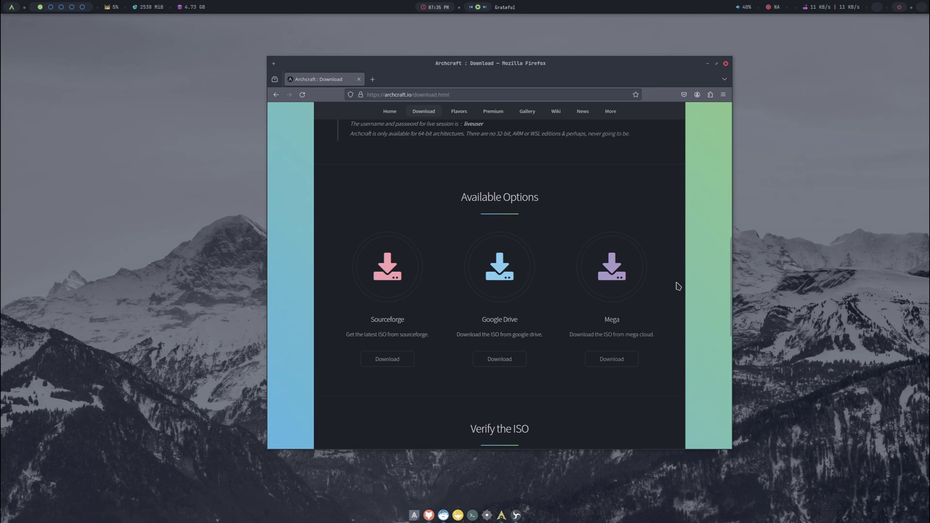
left_click_drag(732, 249, 734, 320)
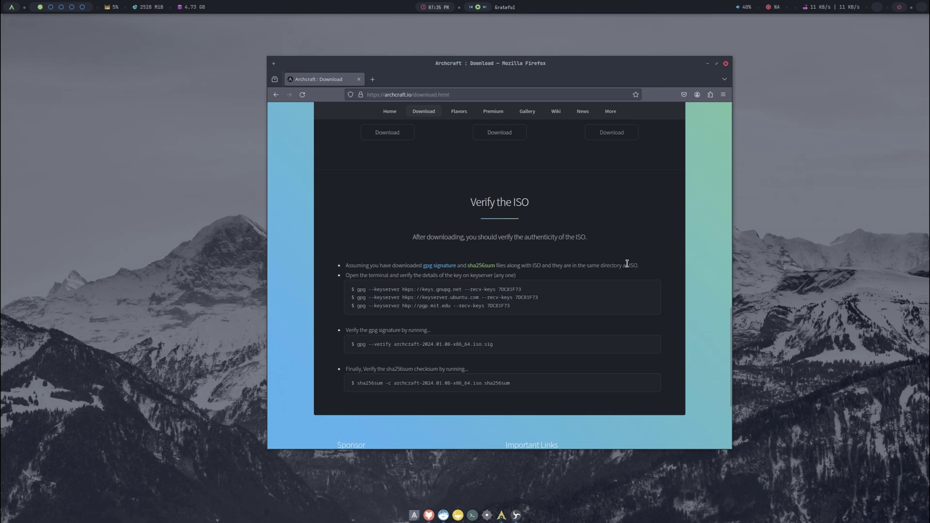
Search Google for etcher in a new browser tab
left_click(374, 78)
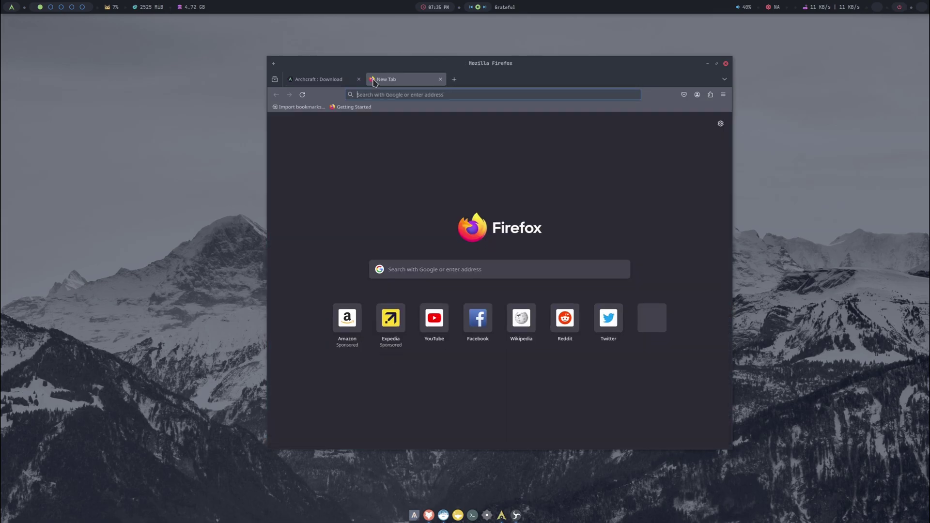
left_click(389, 95)
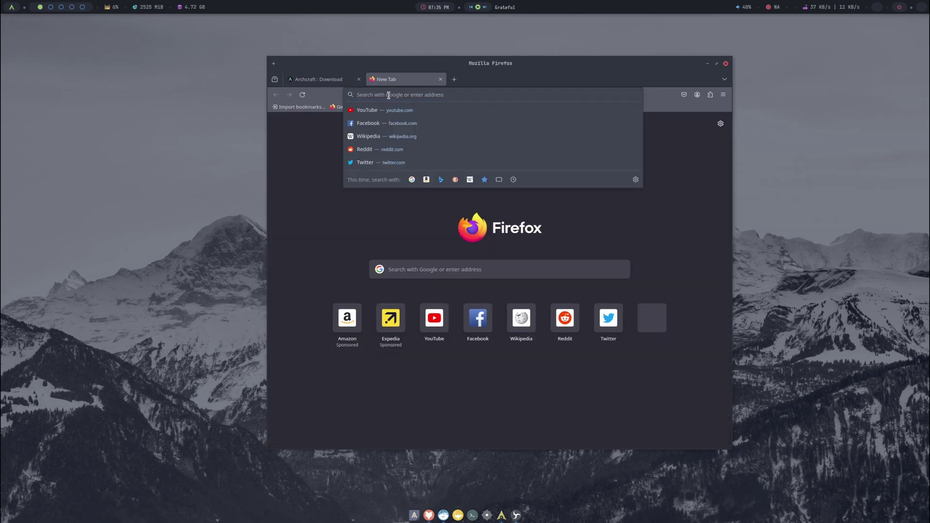
type("etcher")
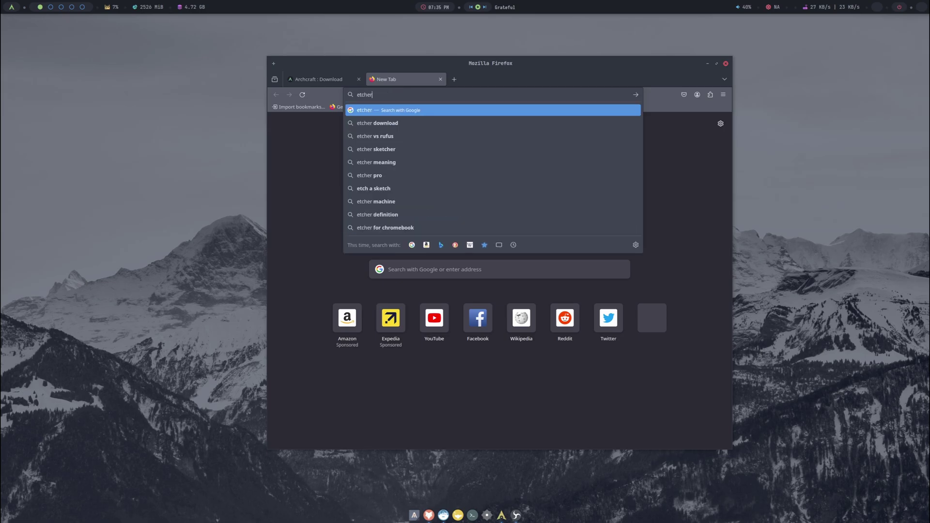
key("Return")
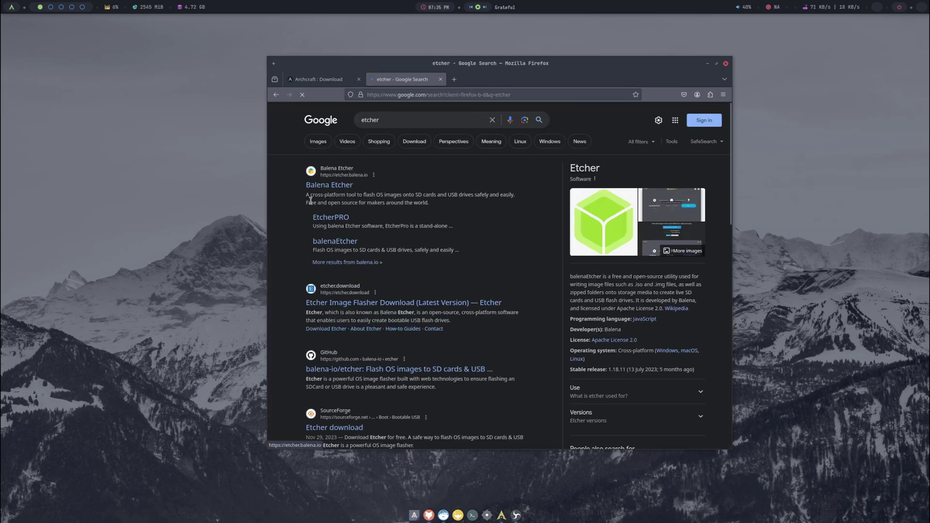
Open the balenaEtcher site's Download Etcher table and highlight the Linux 64-BIT AppImage row
left_click(339, 186)
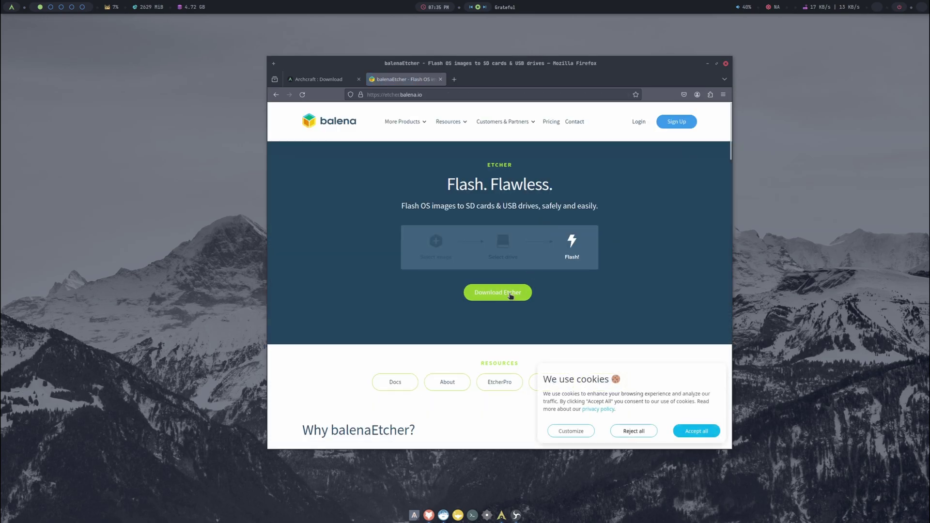
left_click(492, 301)
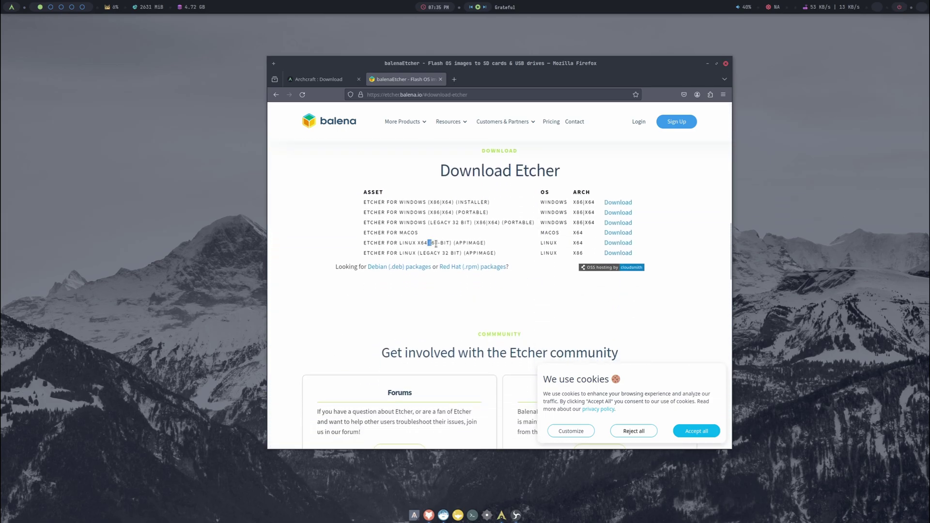
left_click_drag(429, 243, 454, 243)
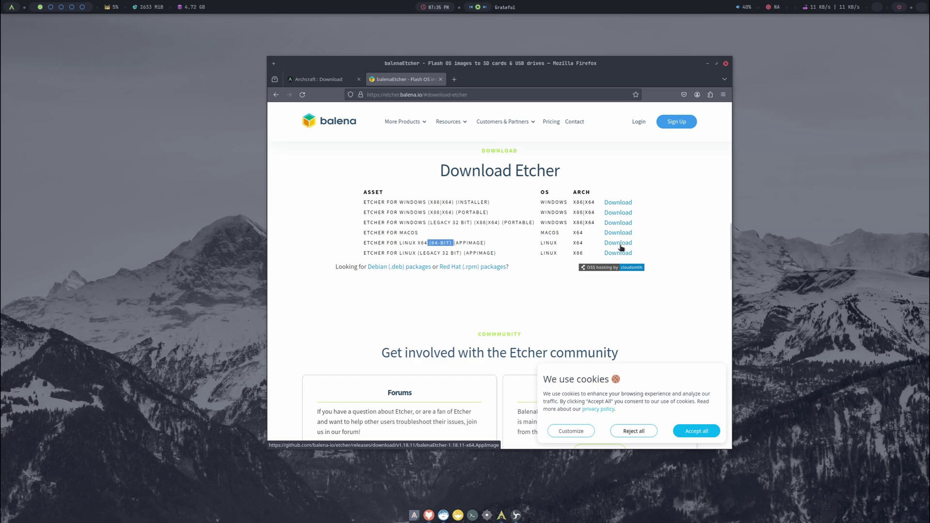
Open Thunar on the Downloads folder and download the Linux x64 Etcher AppImage
left_click(12, 7)
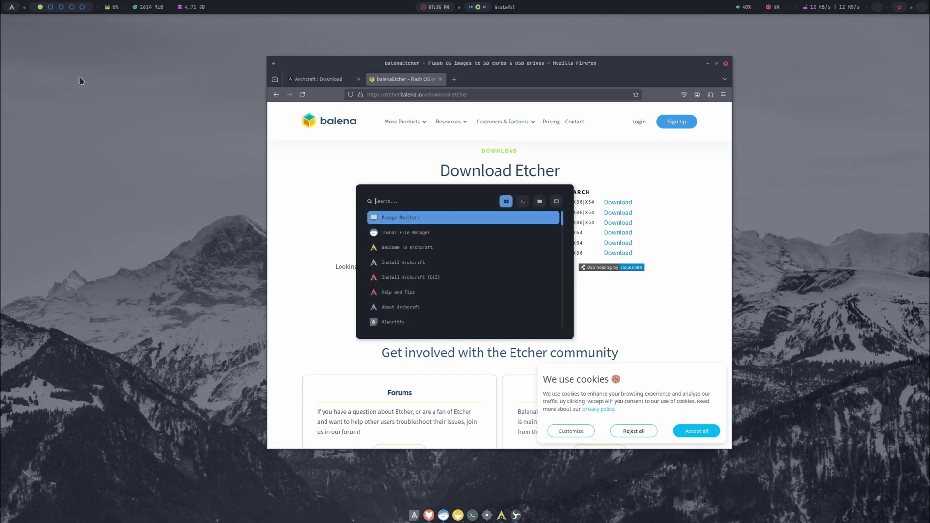
left_click(443, 234)
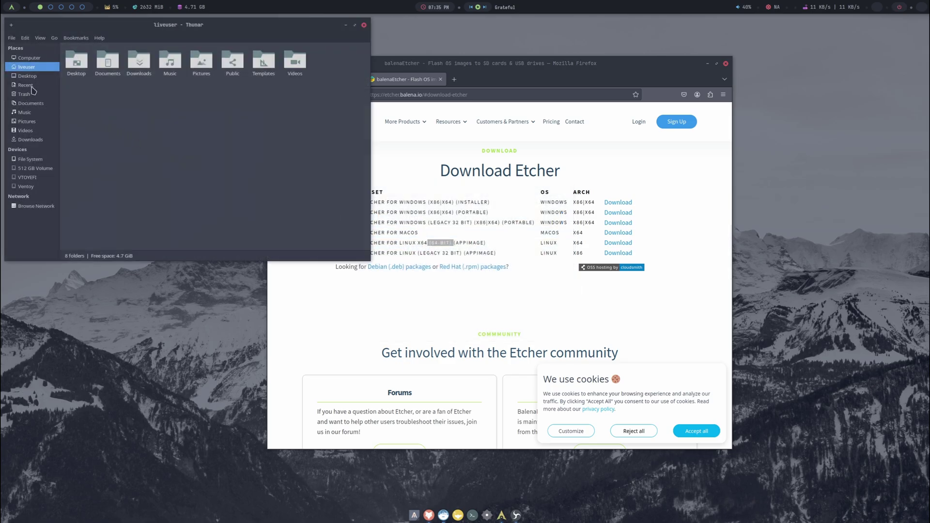
left_click(31, 139)
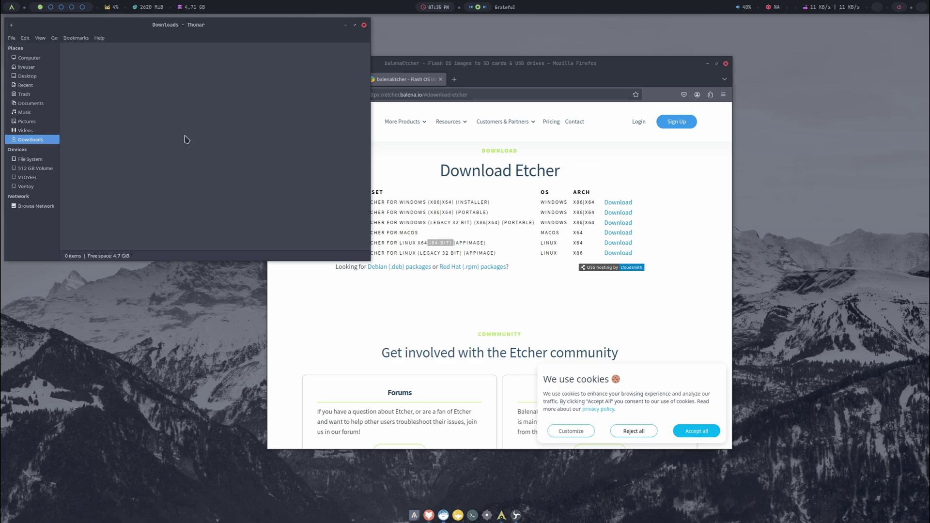
left_click(611, 245)
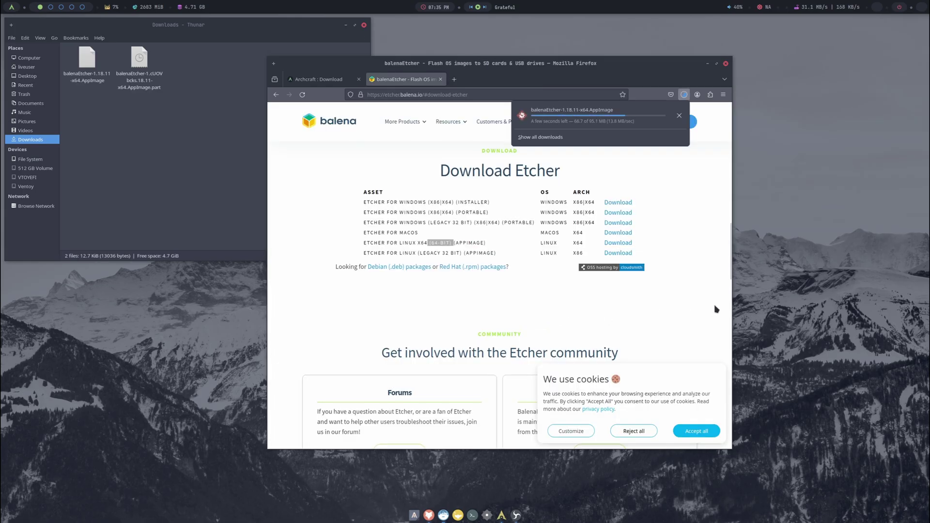
Allow balenaEtcher-1.18.11-x64.AppImage to run as a program in its Permissions properties
right_click(86, 65)
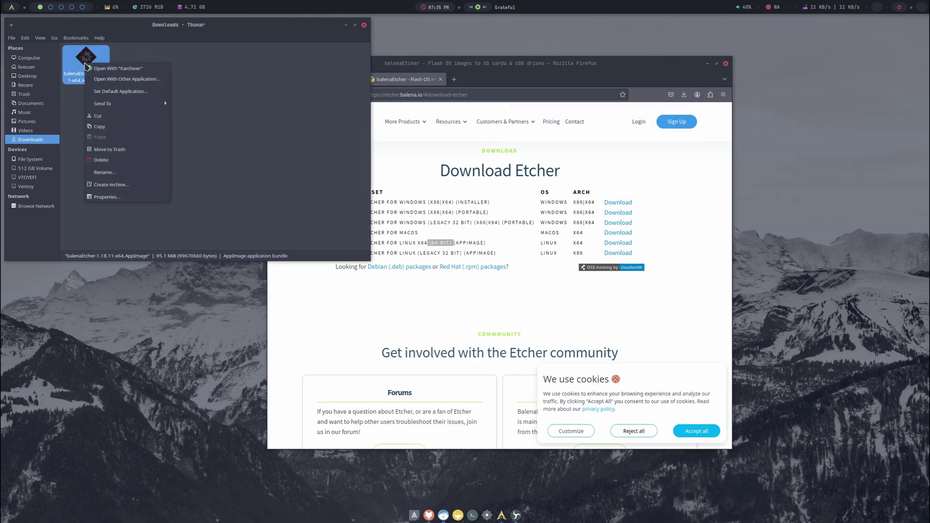
left_click(111, 199)
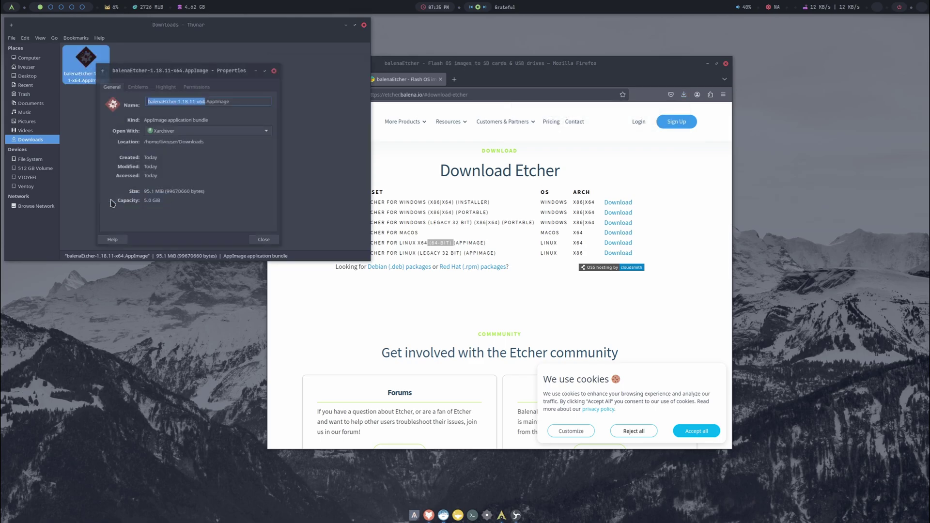
left_click(196, 87)
left_click(150, 186)
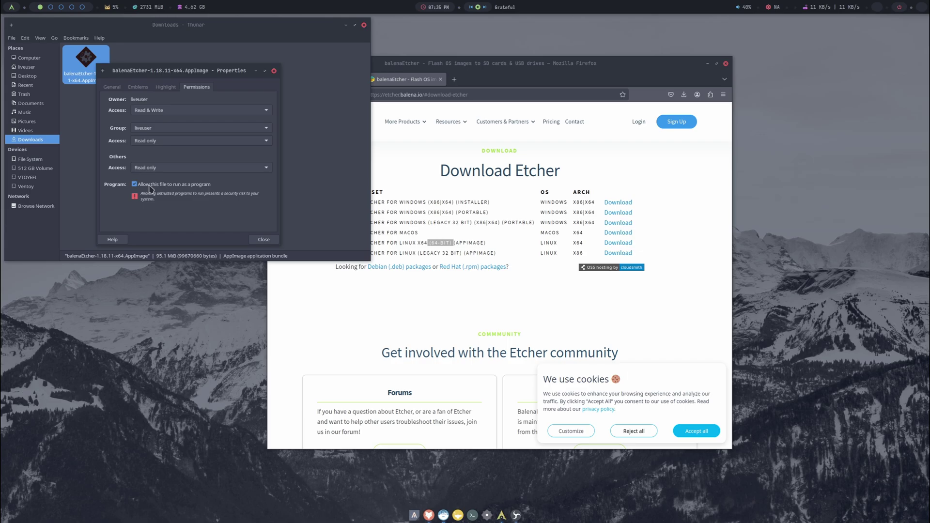
left_click(263, 239)
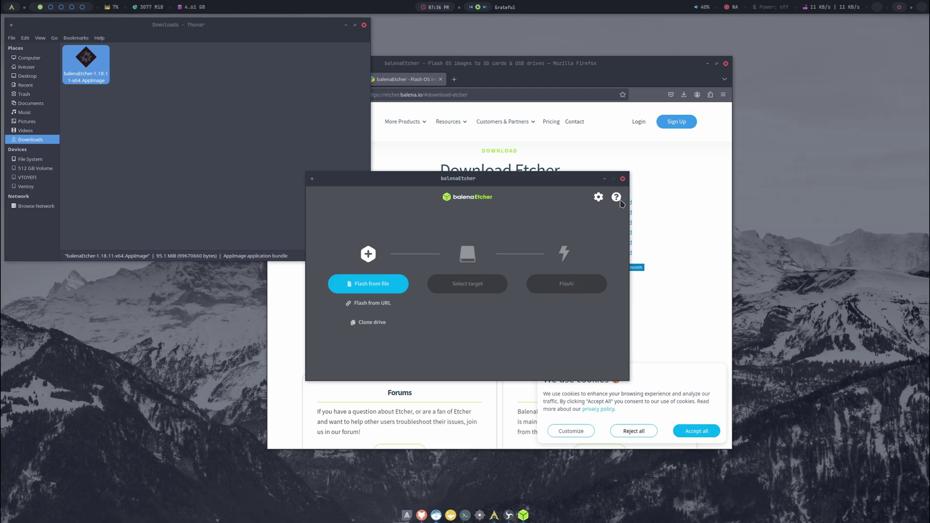
Close the balenaEtcher app, the Thunar Downloads window and the balenaEtcher browser tab
left_click(623, 180)
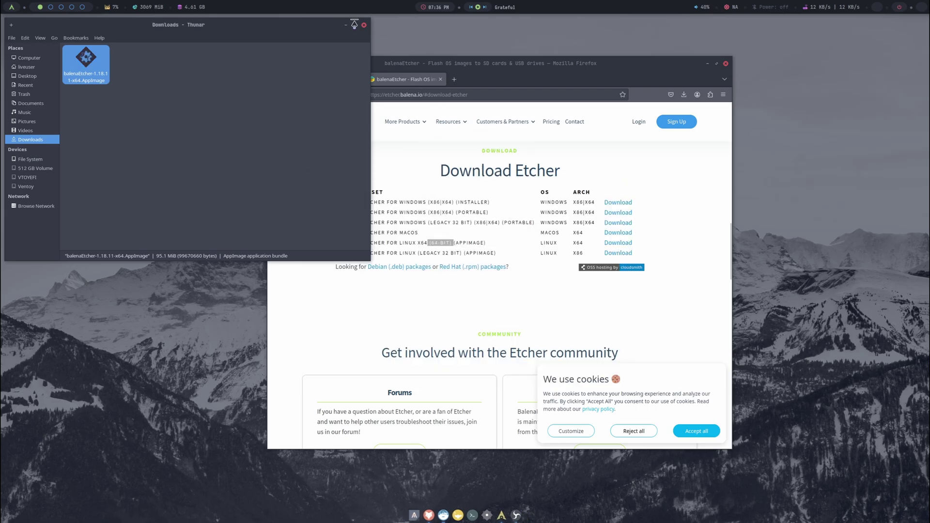
left_click(363, 25)
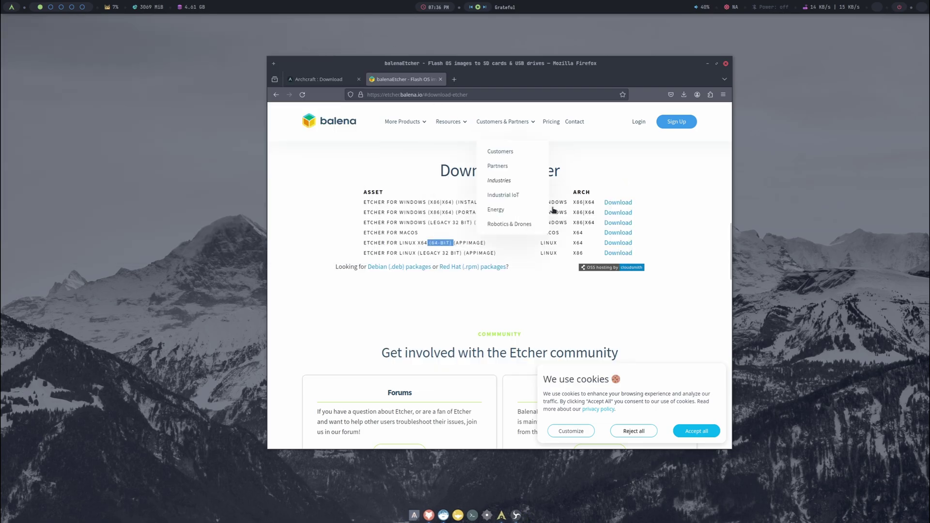
left_click(441, 79)
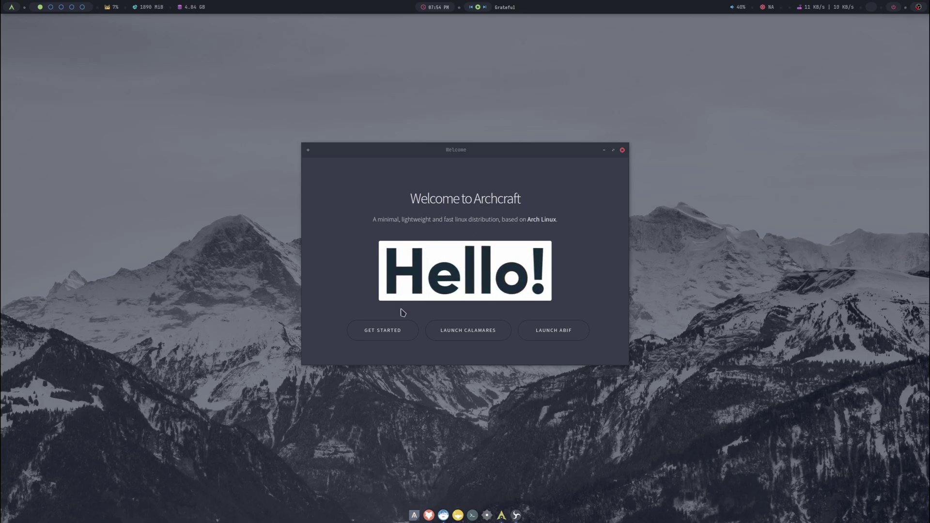
Open Get Started, try and quit the ABIF command-line installer, then launch Calamares
left_click(372, 338)
left_click(554, 338)
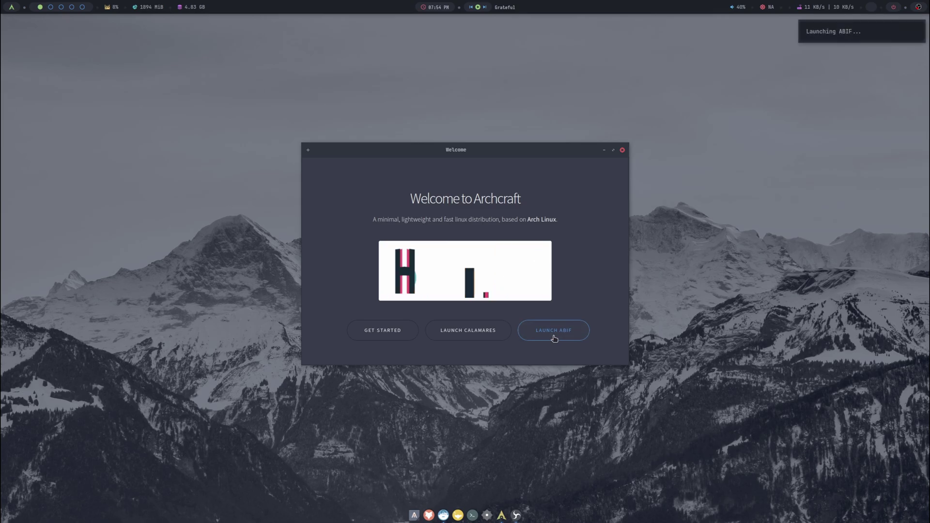
left_click_drag(655, 30, 571, 89)
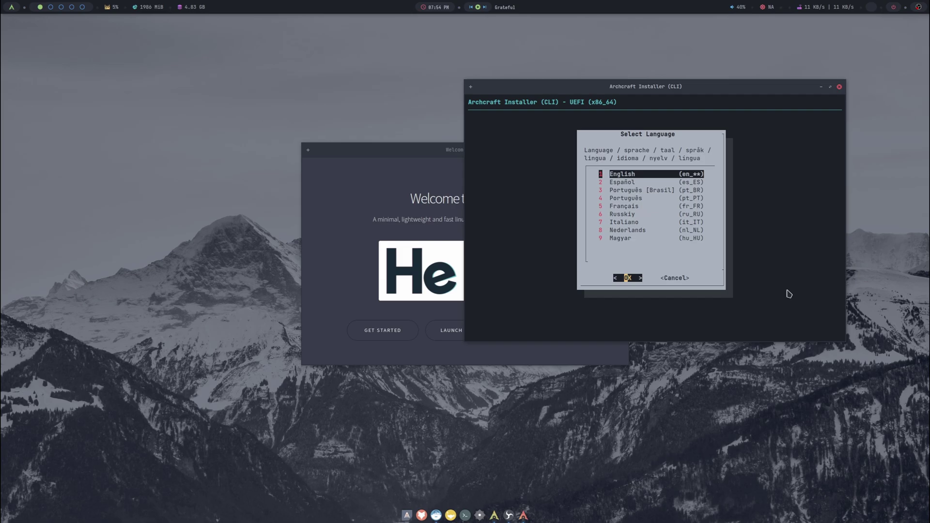
key("Escape")
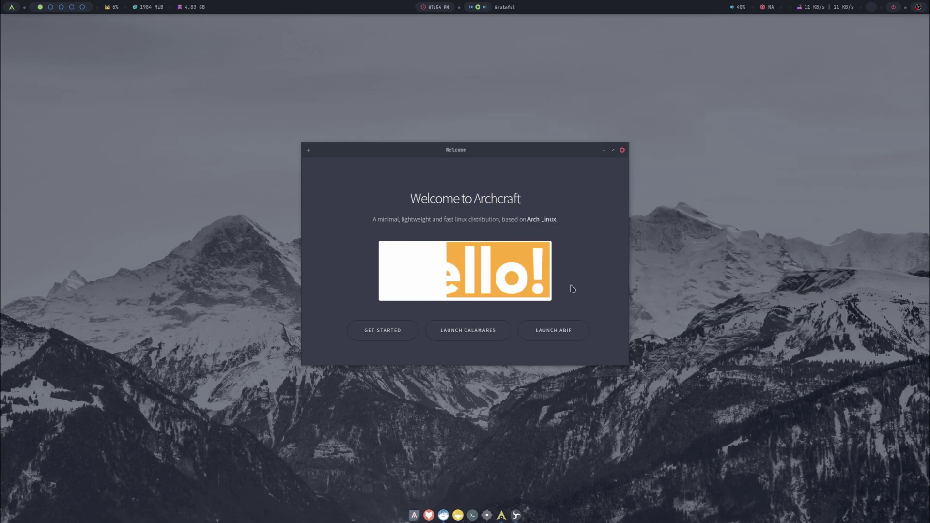
left_click(464, 339)
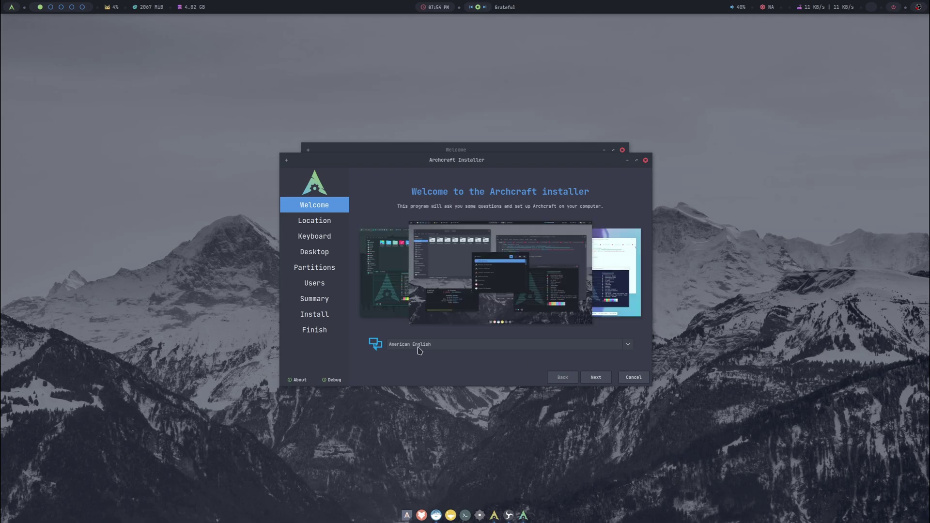
Accept the default location and keyboard, choose Openbox only, and select Erase disk
left_click(596, 377)
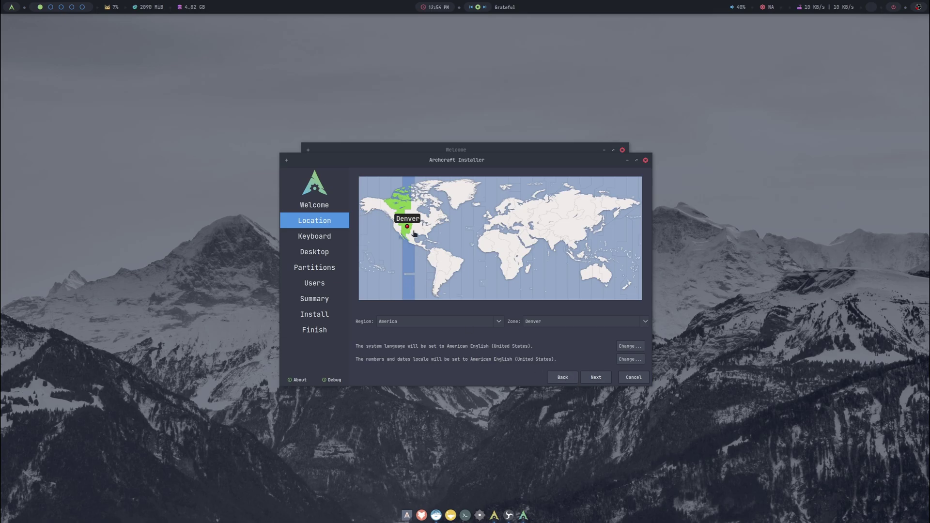
left_click(594, 377)
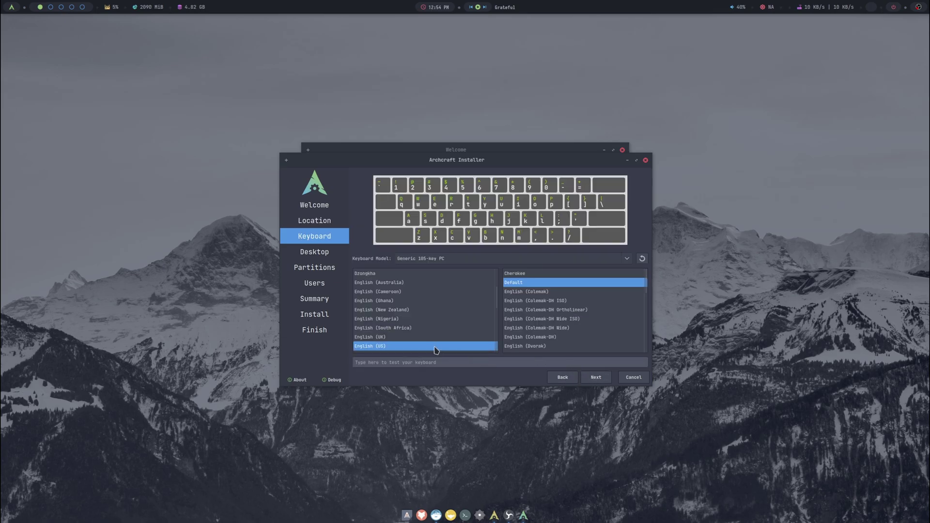
left_click(597, 380)
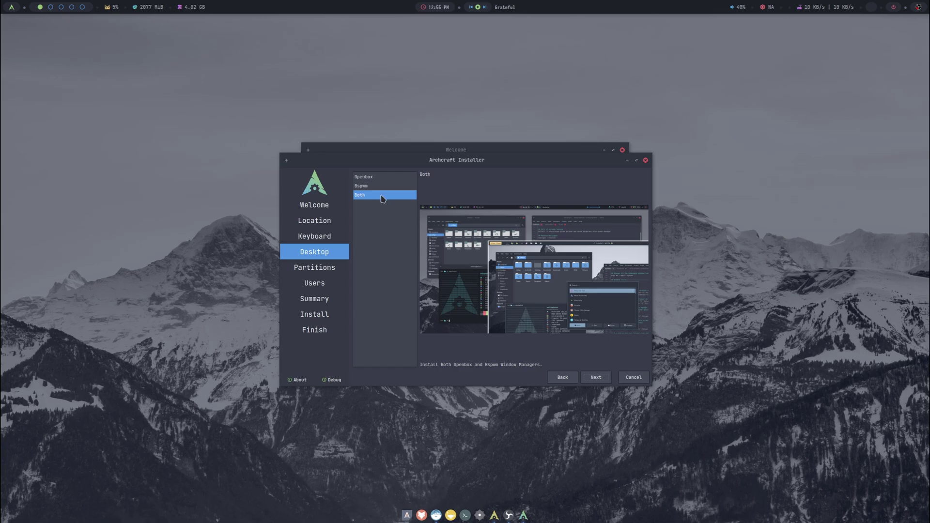
left_click(371, 180)
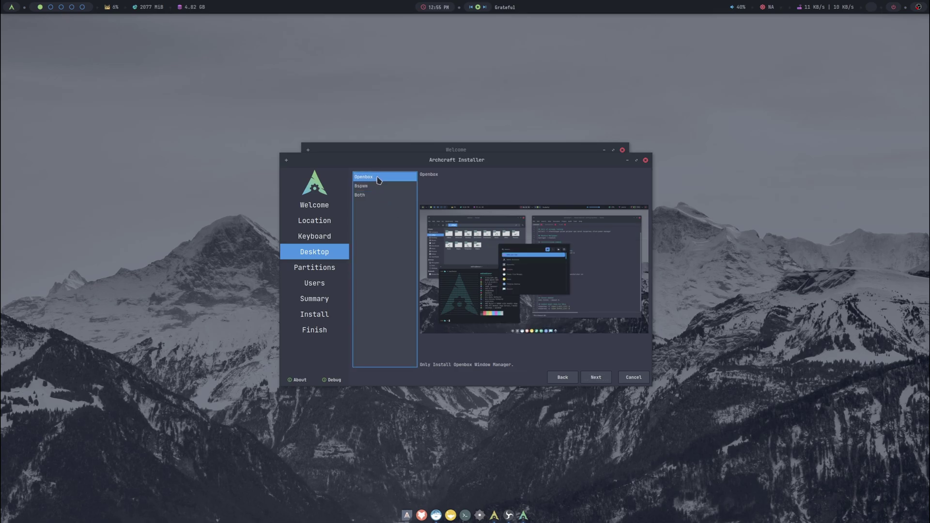
left_click(587, 380)
left_click(391, 240)
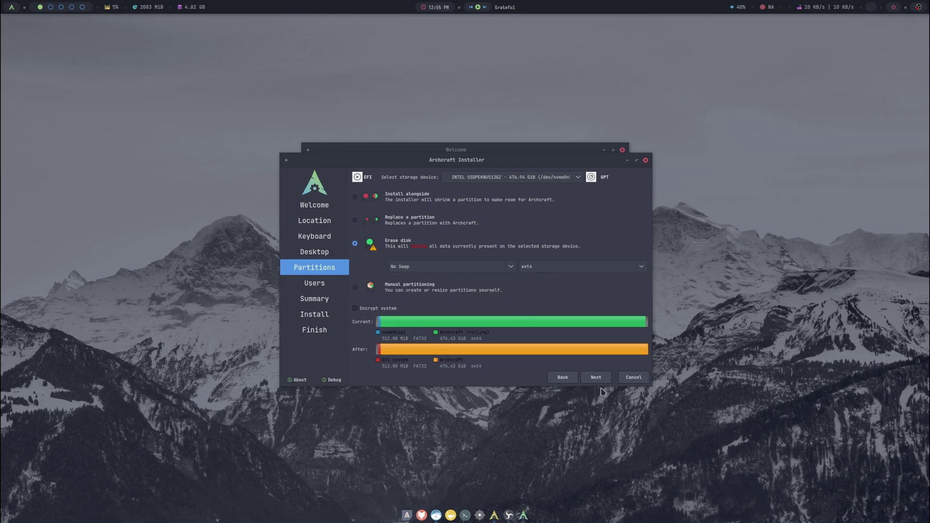
left_click(596, 378)
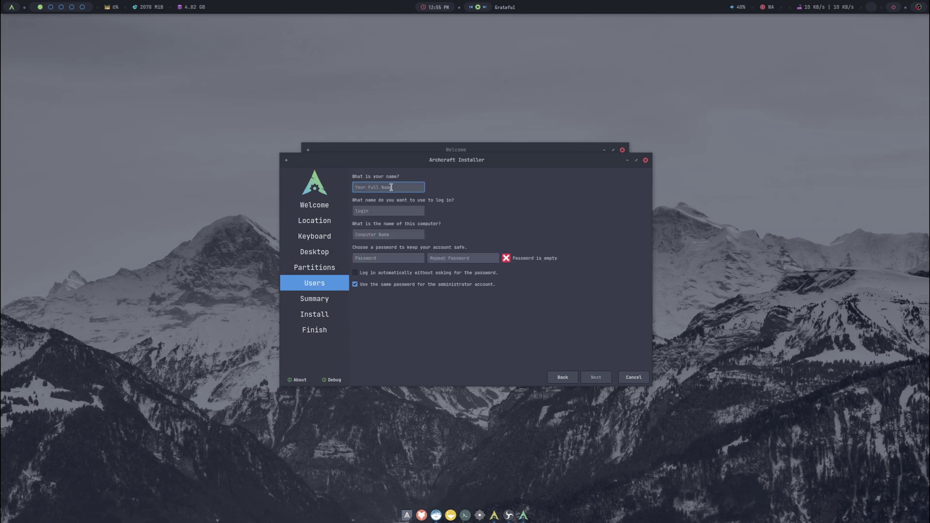
Enter the user's name, computer name and password twice, then start the installation
type("chris")
key("Tab")
key("Tab")
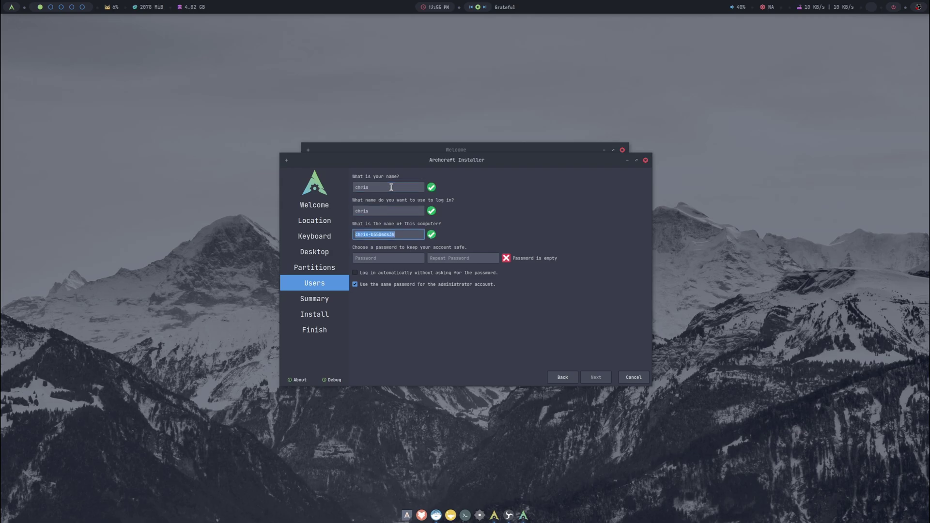
type("chris-arch")
key("Tab")
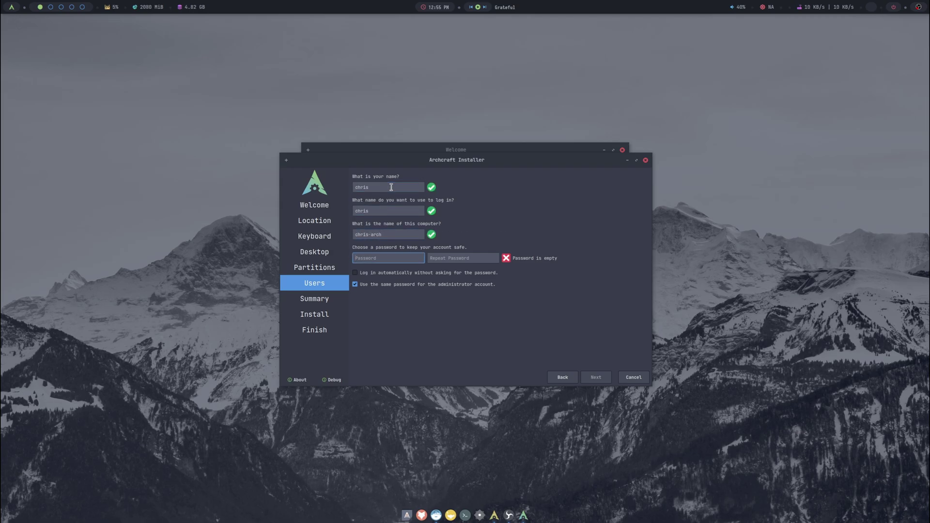
type("••")
key("Tab")
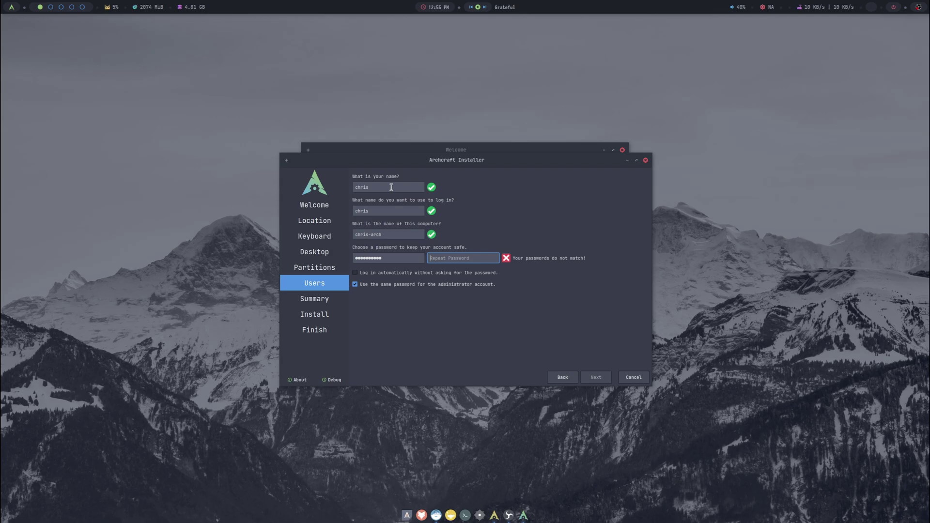
type("••")
left_click(597, 379)
left_click(596, 377)
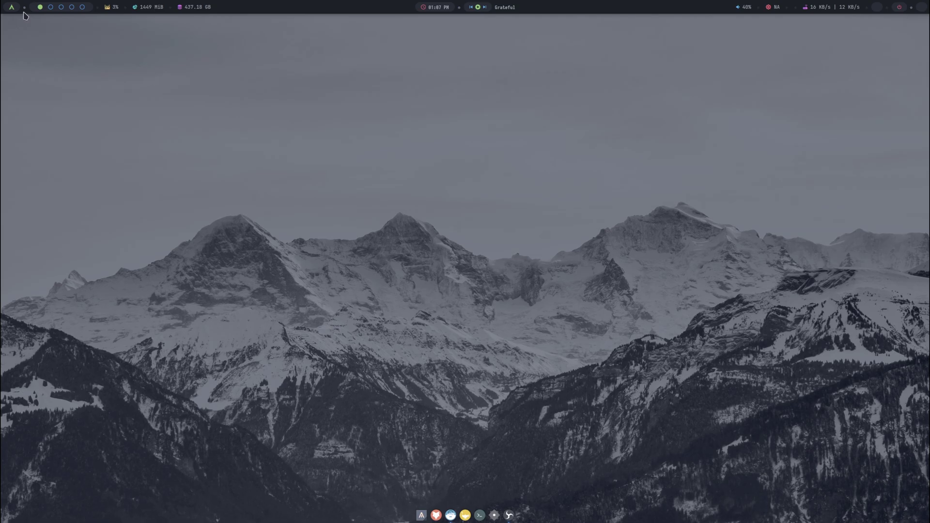
In Manage Monitors, make DP-0 primary at 2560x1440 with HDMI-0 at 2560x1440 beside it
left_click(12, 7)
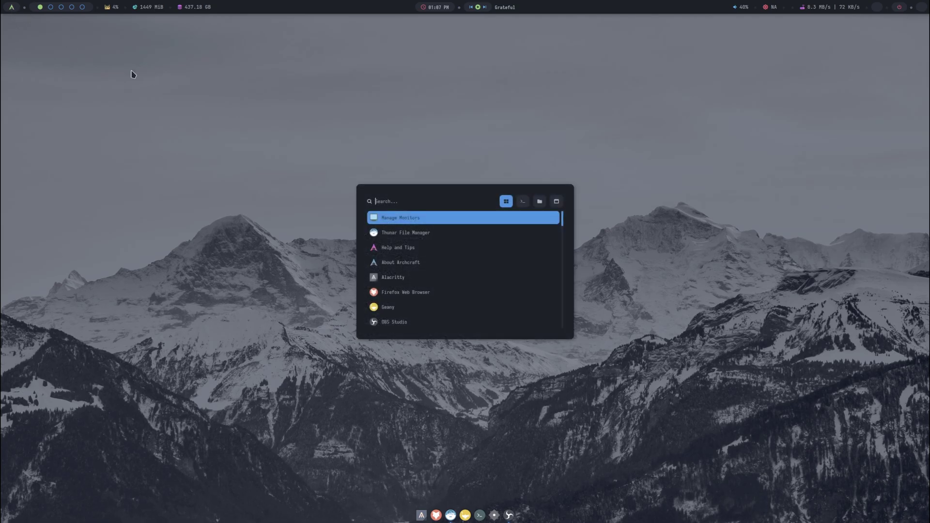
left_click(395, 223)
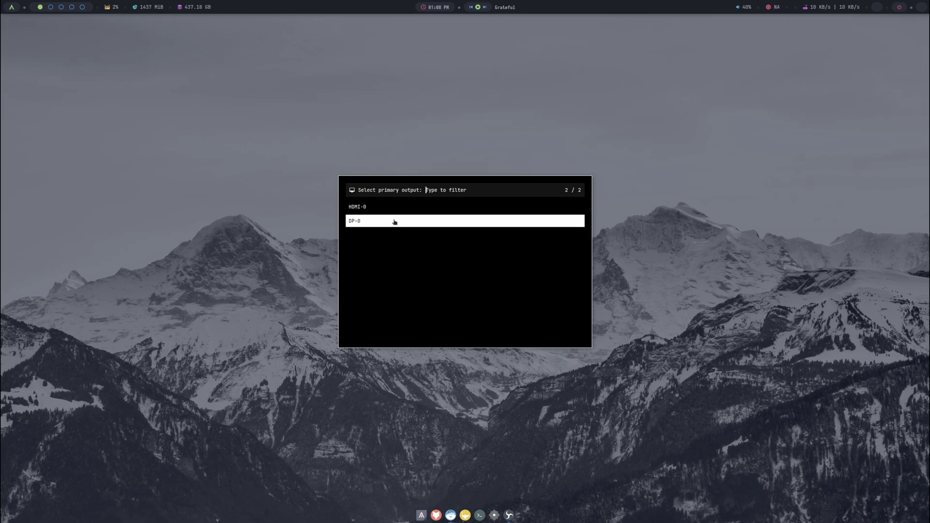
scroll(378, 222, "up", 1)
scroll(395, 233, "down", 1)
left_click(361, 210)
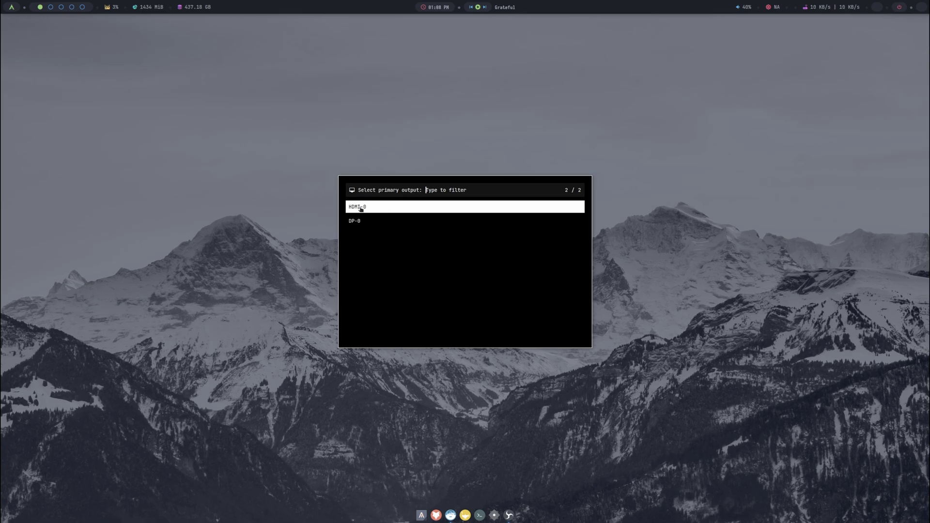
left_click(357, 223)
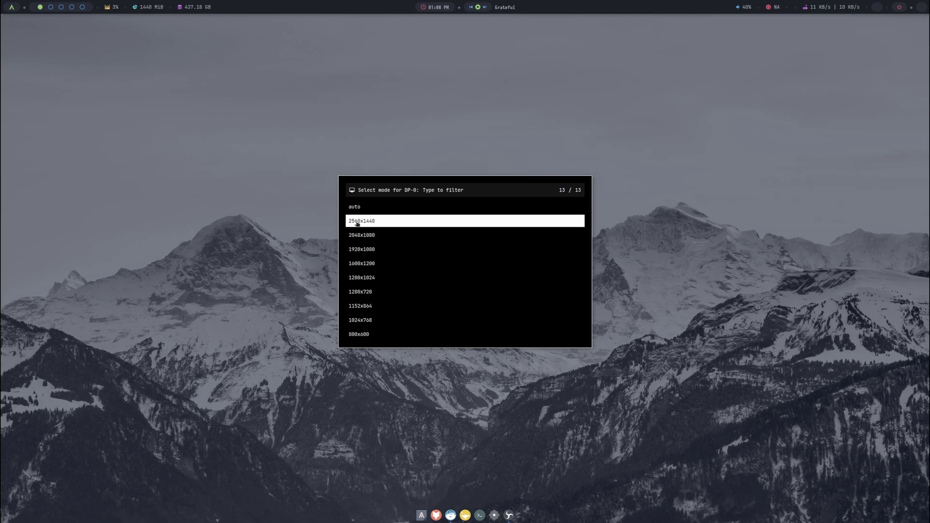
left_click(357, 222)
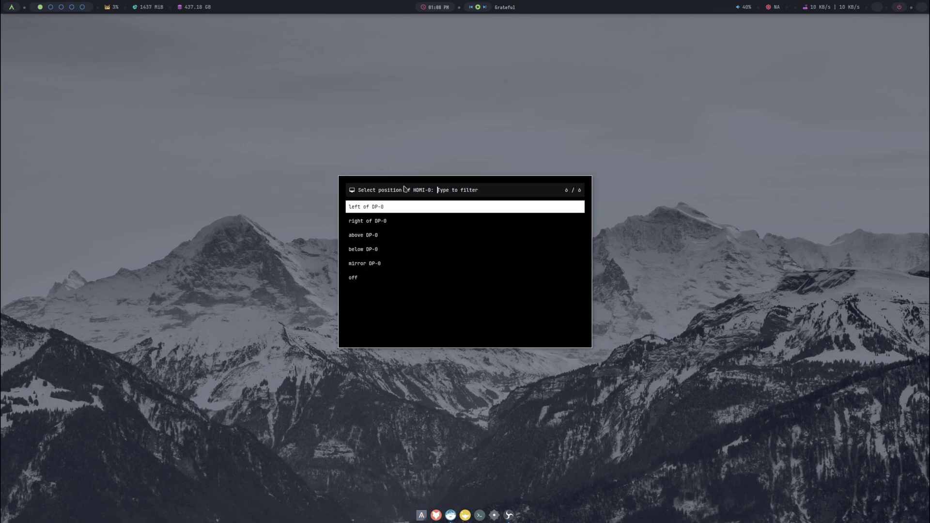
left_click(366, 221)
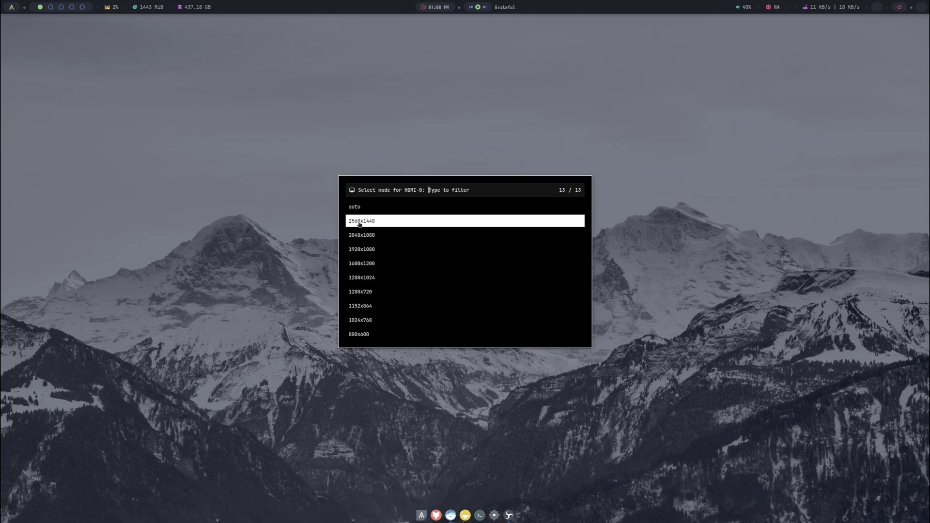
left_click(366, 222)
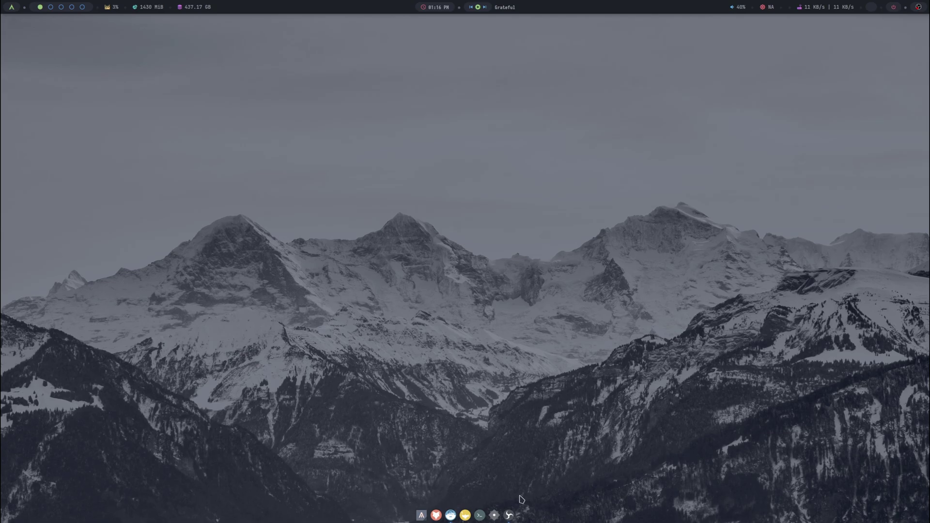
Run neofetch in a new Alacritty terminal
left_click(421, 515)
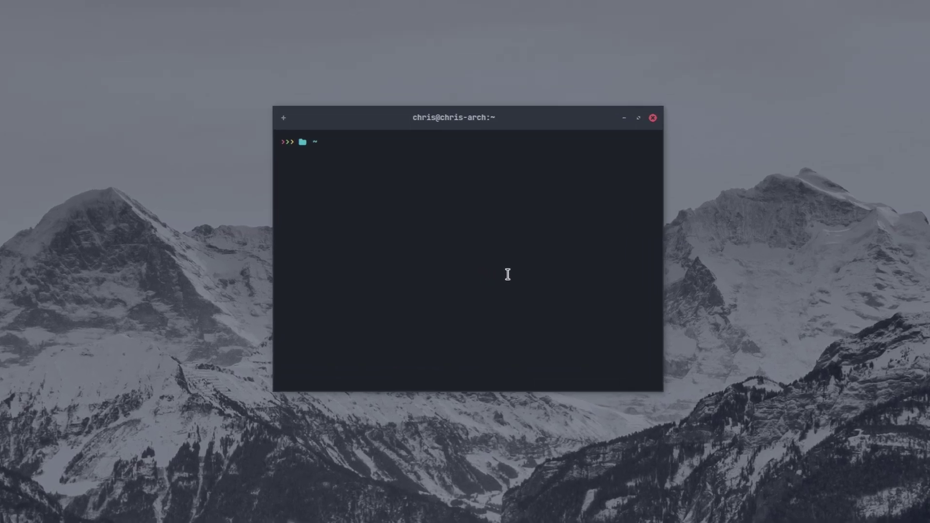
type("neofetch")
key("Return")
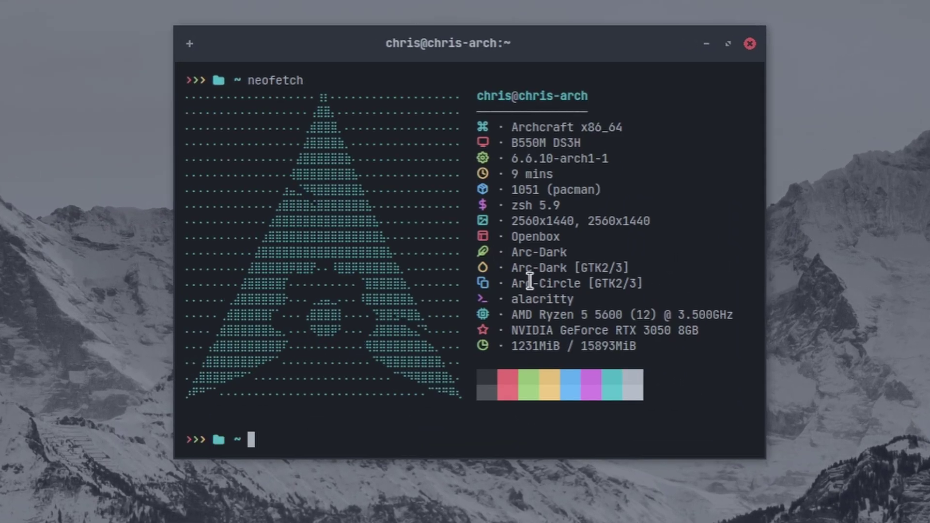
Highlight Archcraft, kernel 6.6.10, 1051 packages, Openbox and 1231MiB memory in the neofetch output
double_click(534, 127)
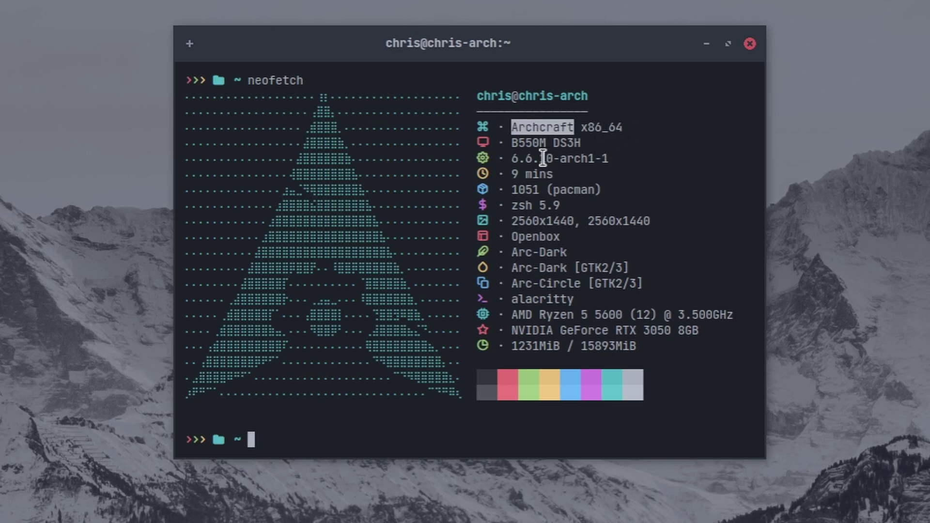
left_click_drag(514, 159, 613, 159)
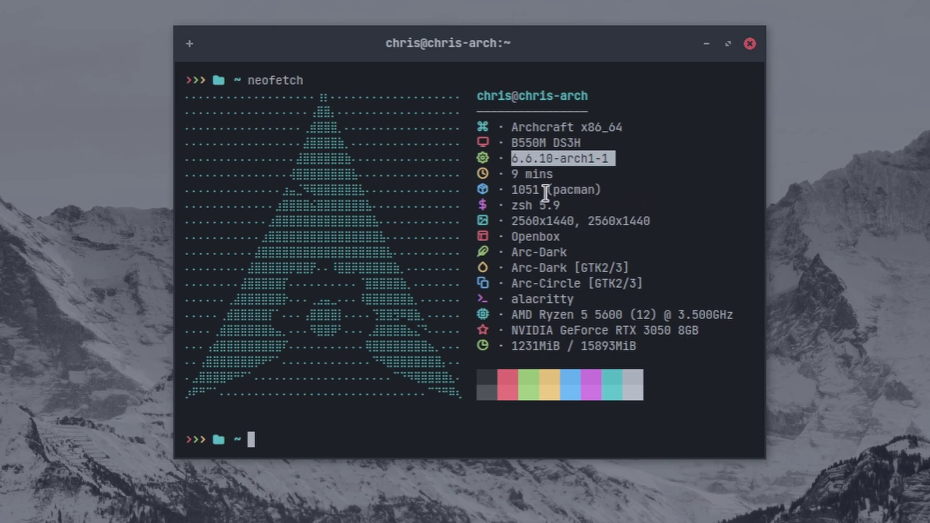
double_click(517, 189)
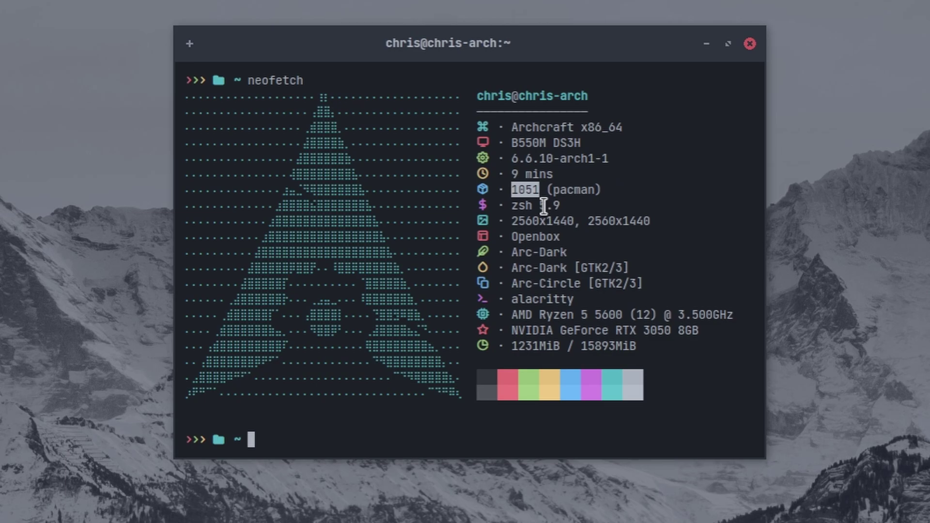
double_click(525, 236)
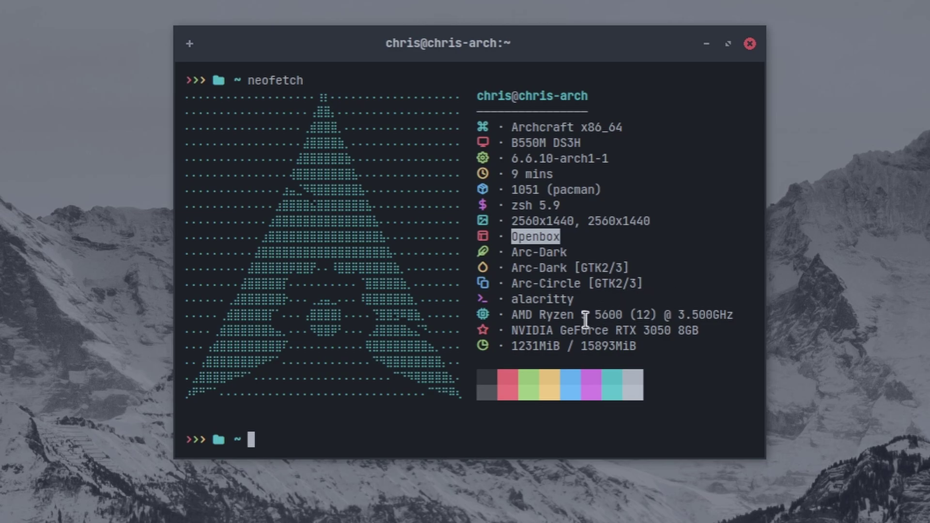
double_click(524, 347)
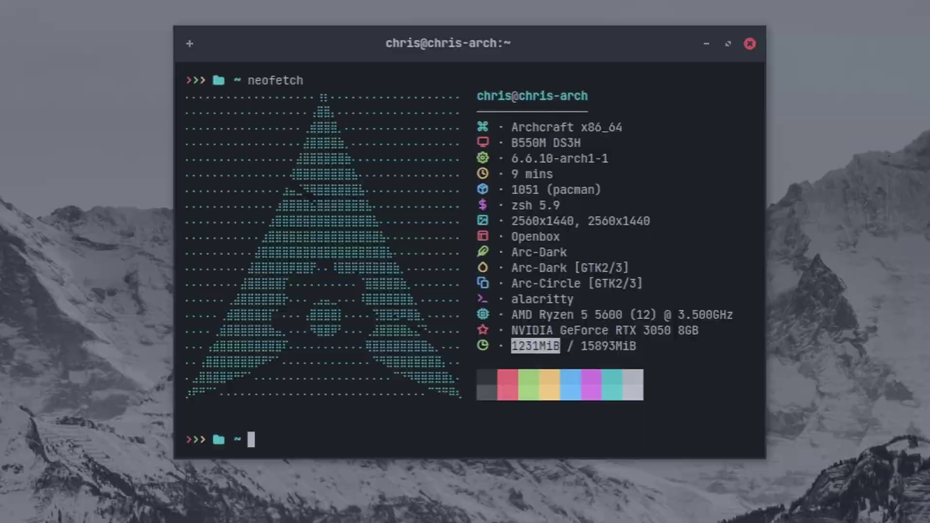
Close the neofetch terminal window
left_click(750, 44)
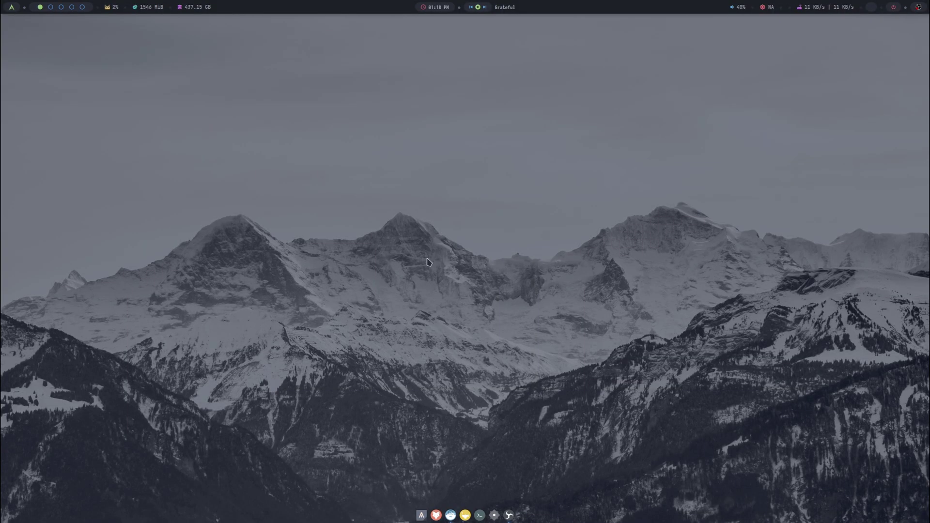
key("super")
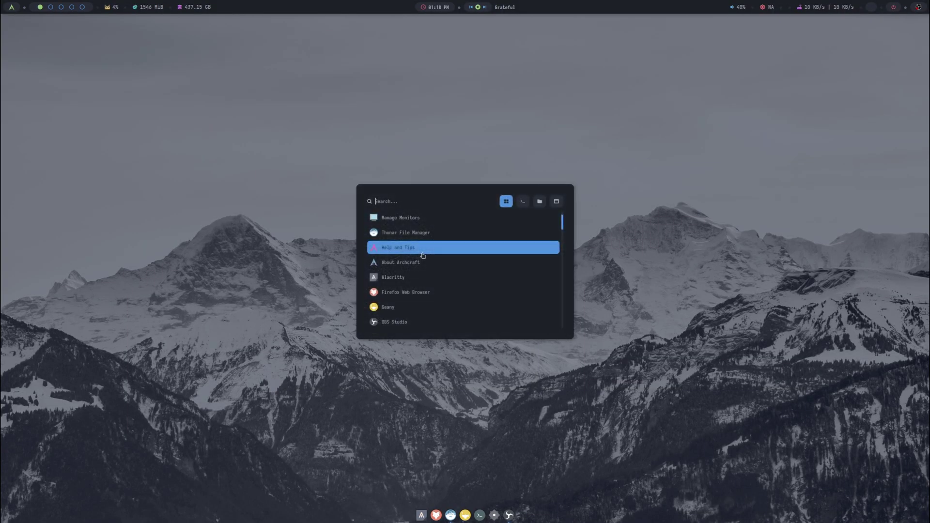
key("Escape")
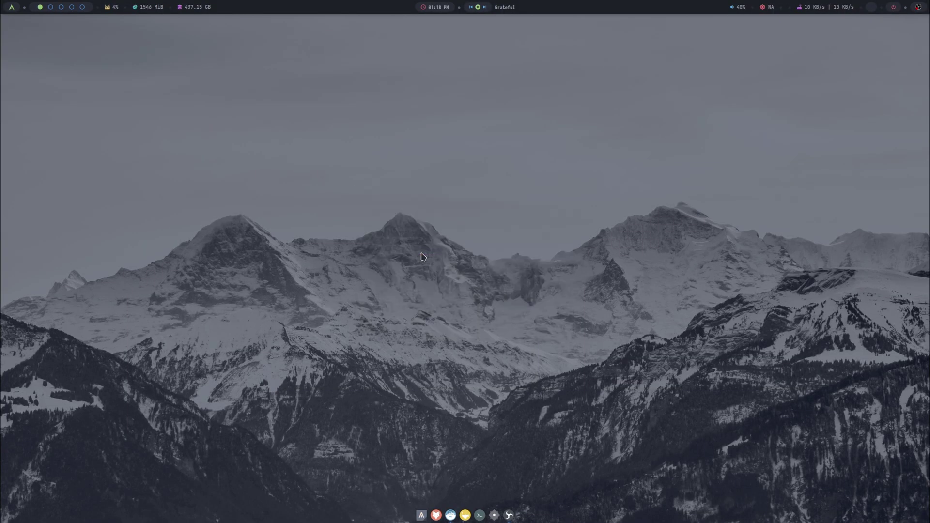
Run htop from the Rofi launcher, then quit it with Super+Q
left_click(12, 8)
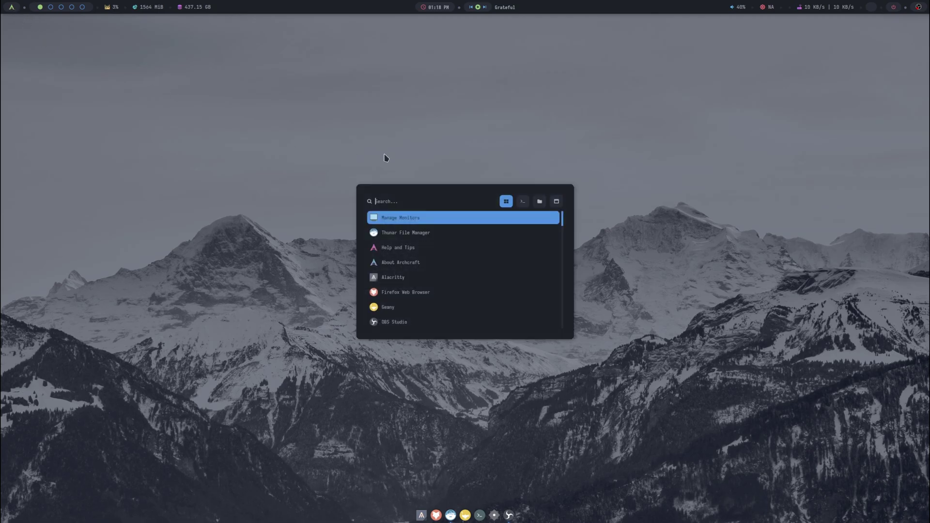
type("htop")
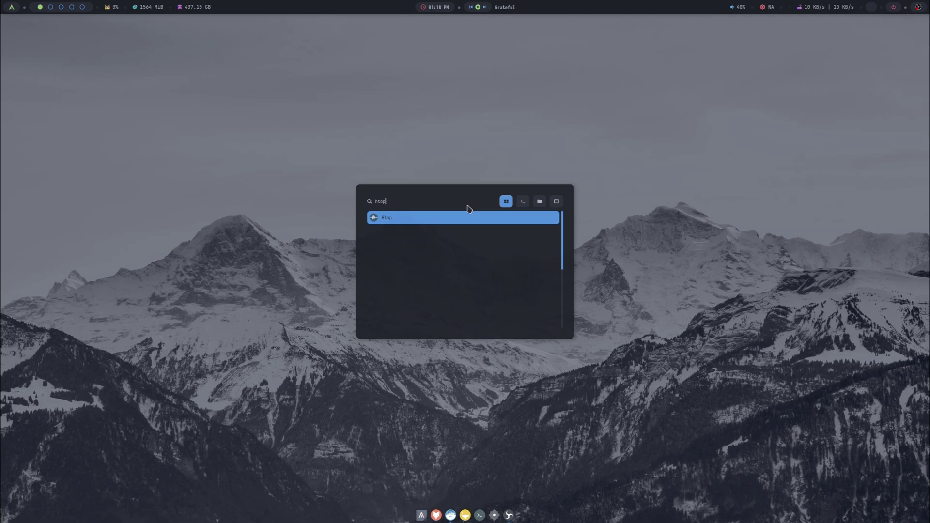
key("Return")
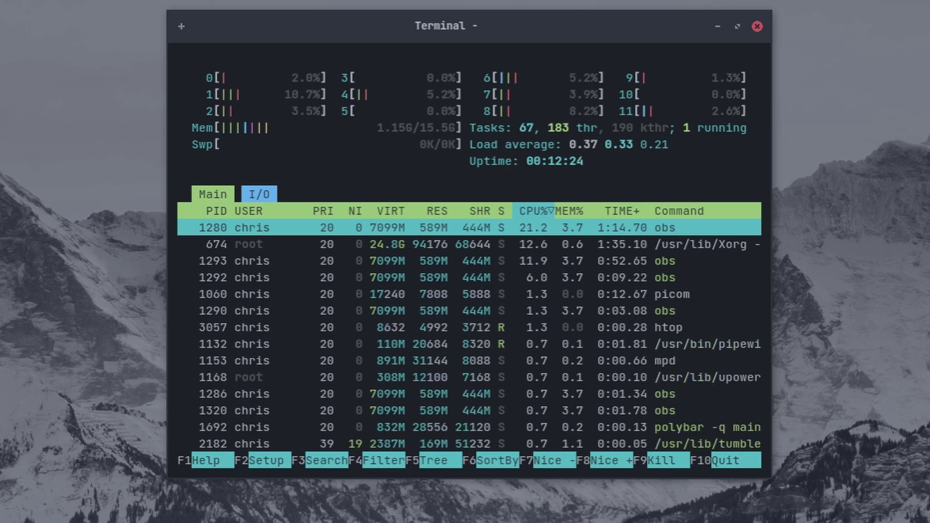
key("super+q")
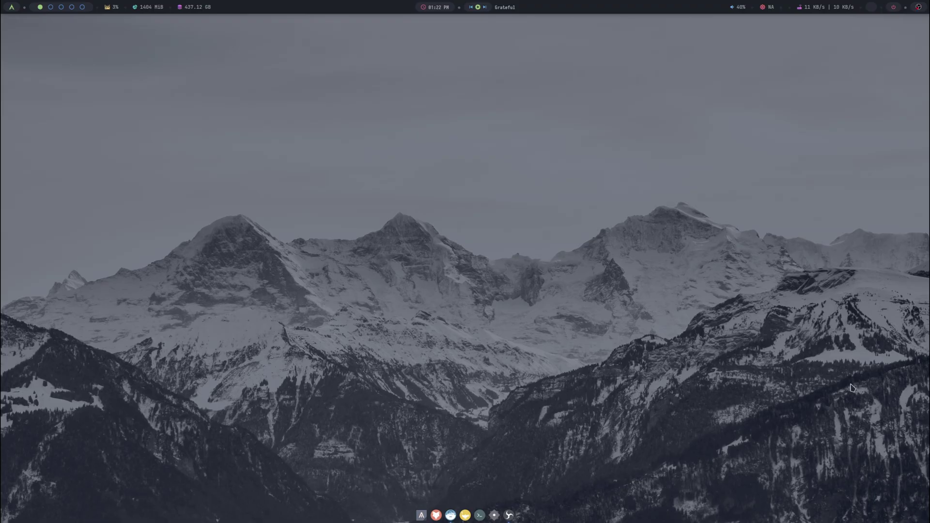
left_click(494, 516)
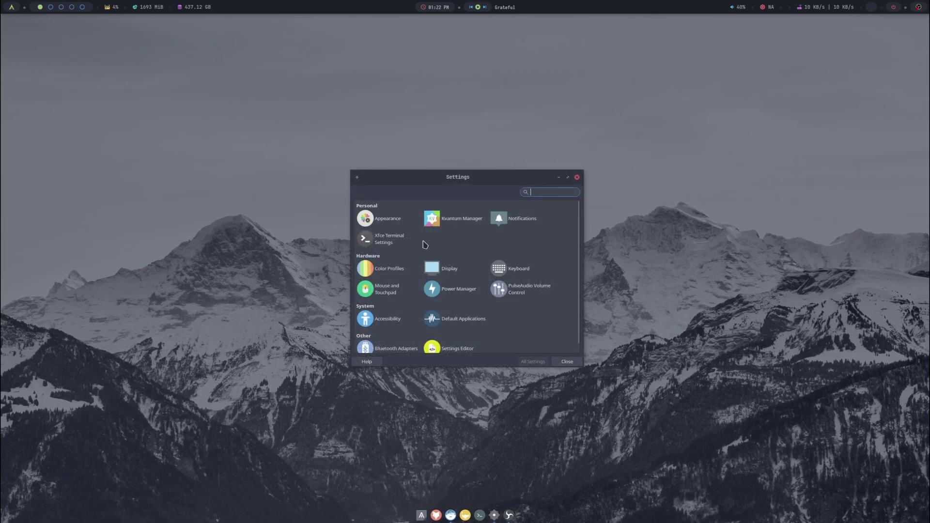
scroll(572, 266, "down", 1)
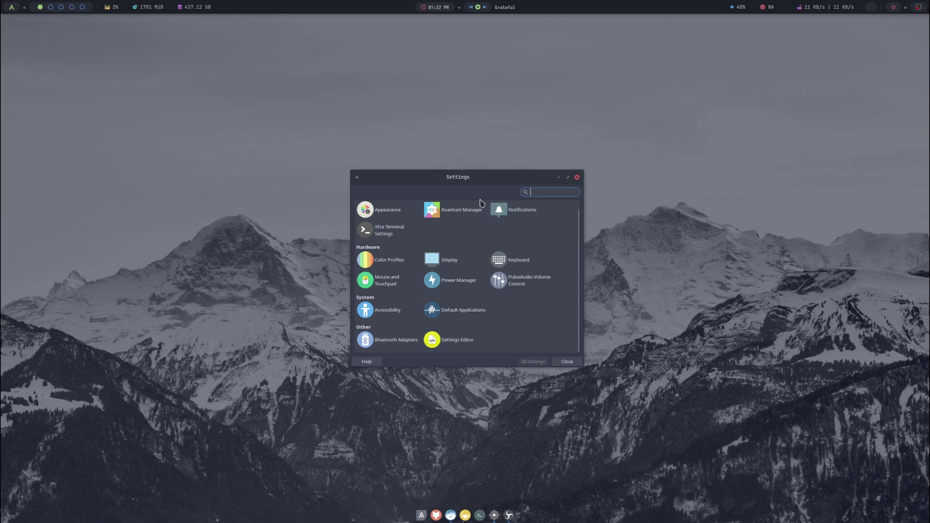
scroll(560, 326, "up", 1)
left_click(569, 362)
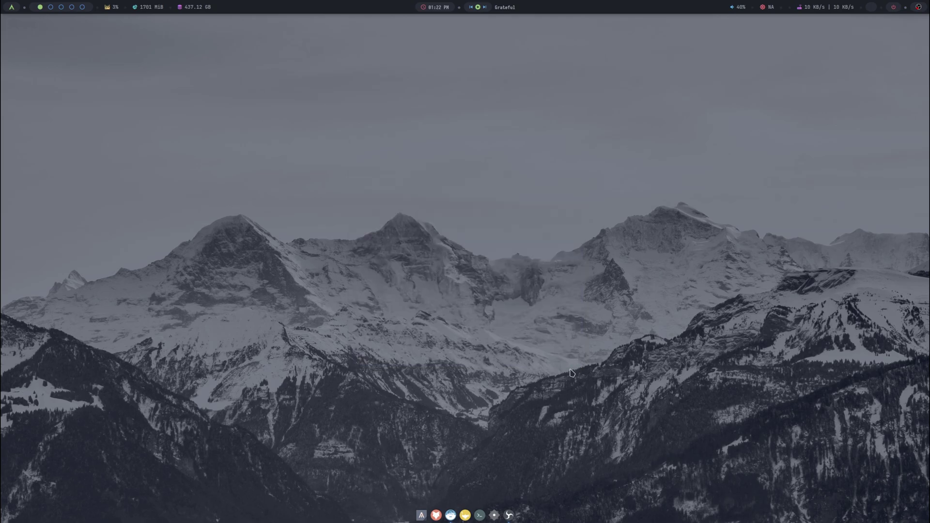
key("super")
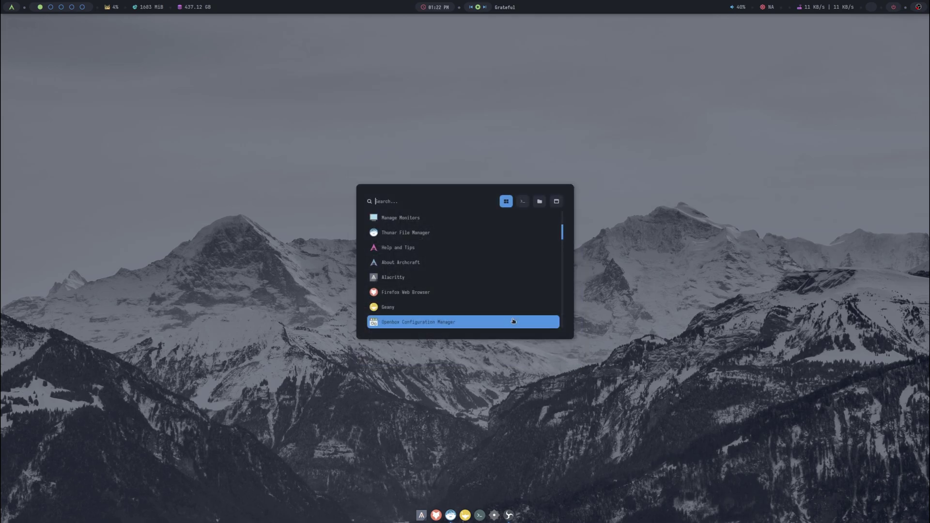
type("open")
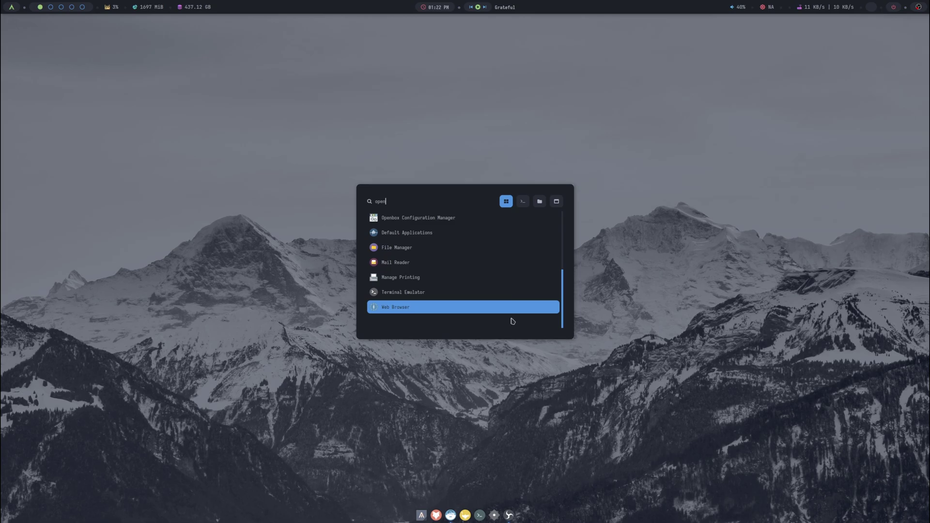
left_click(475, 218)
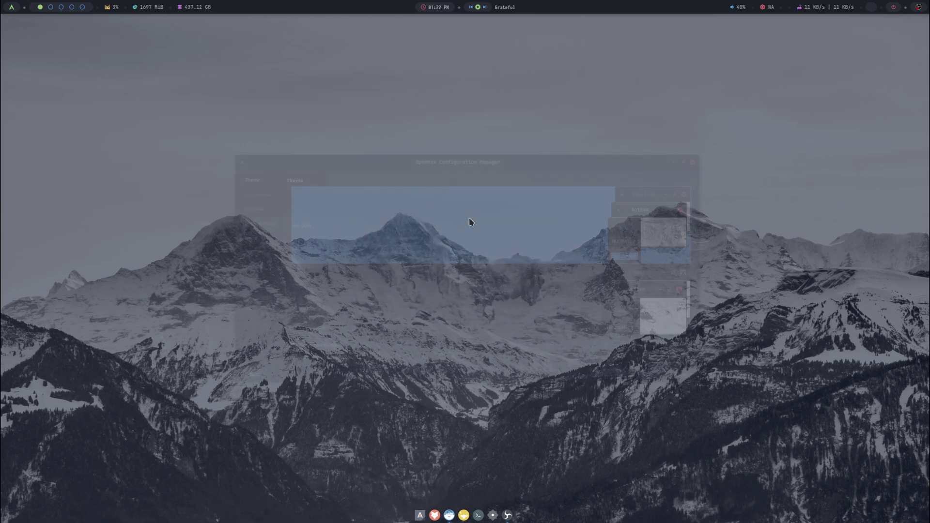
left_click(684, 162)
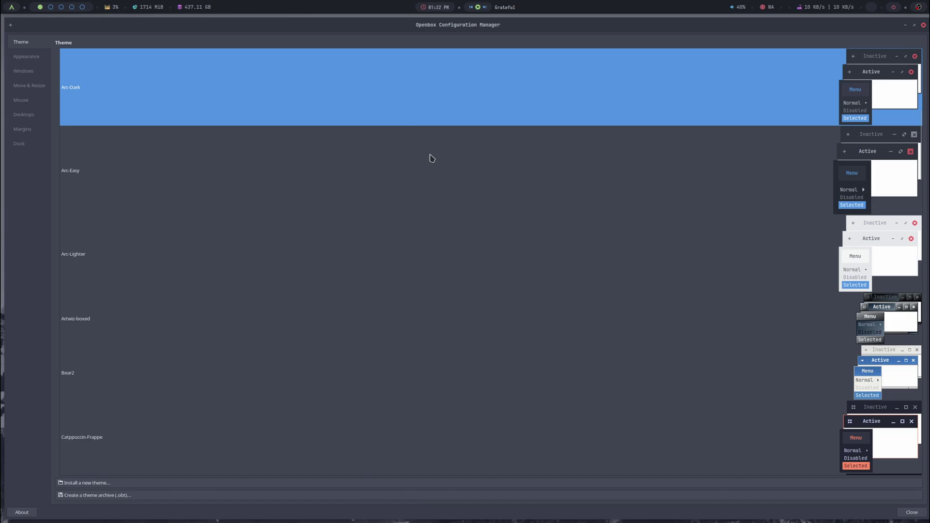
key("alt+F4")
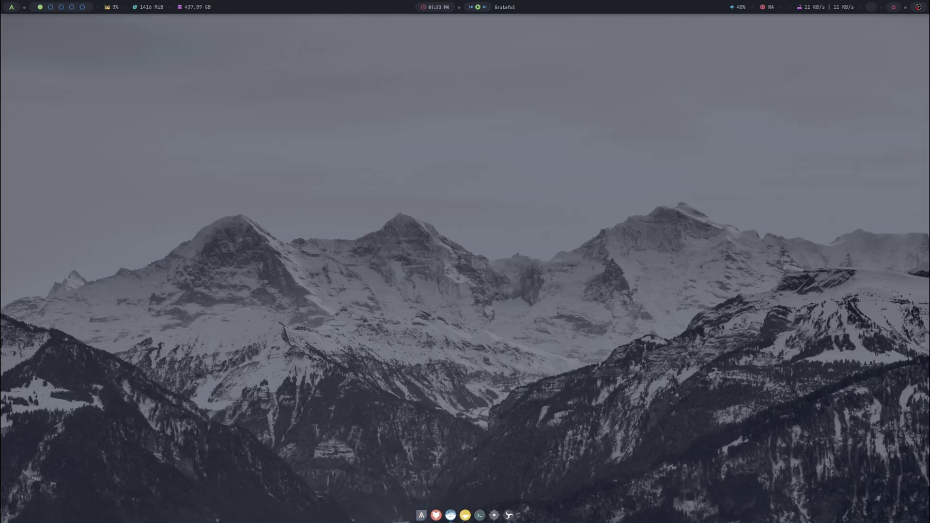
Open a new Alacritty terminal from the dock and run neofetch
left_click(420, 516)
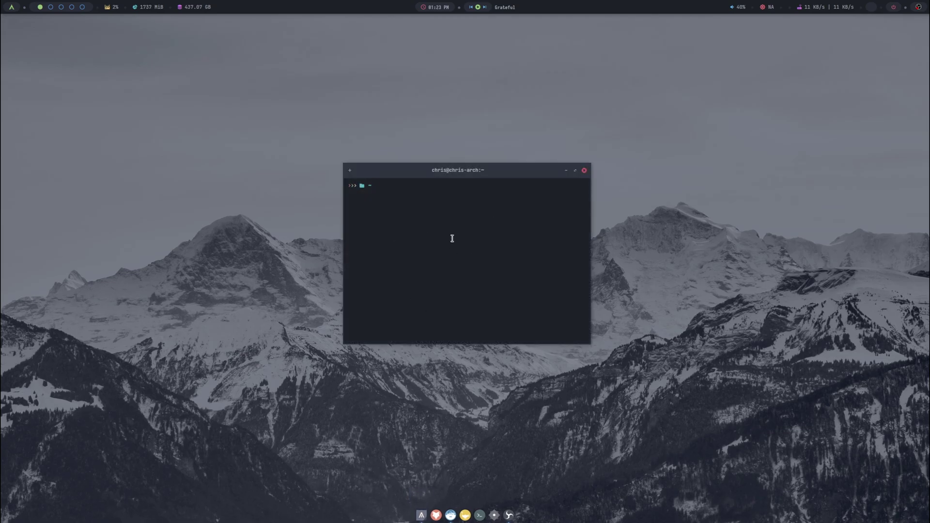
type("neofetch")
key("Return")
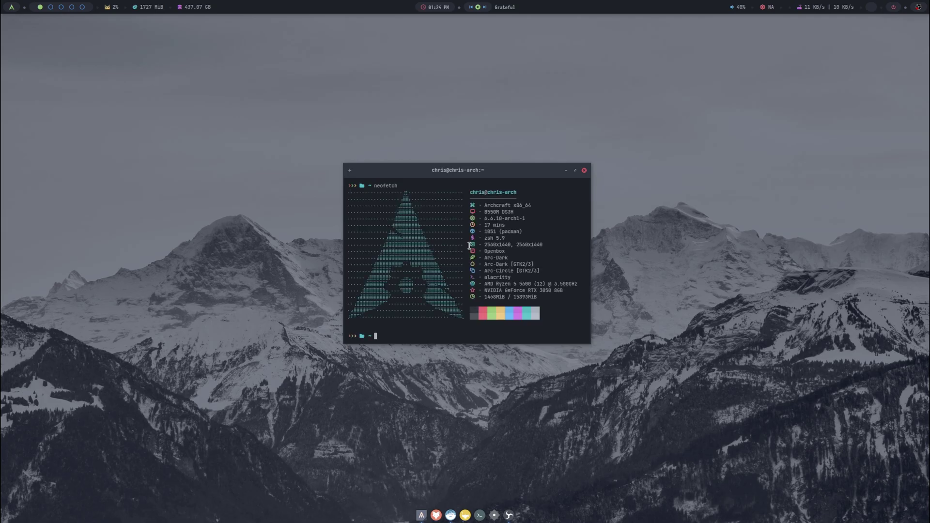
Launch Firefox, view Help > About Firefox, then close the dialog and Firefox
left_click(438, 508)
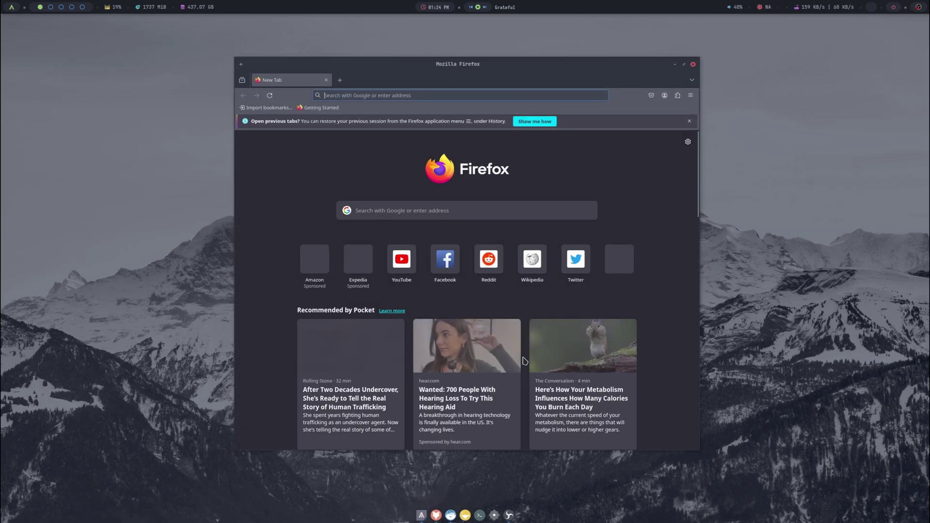
left_click(691, 95)
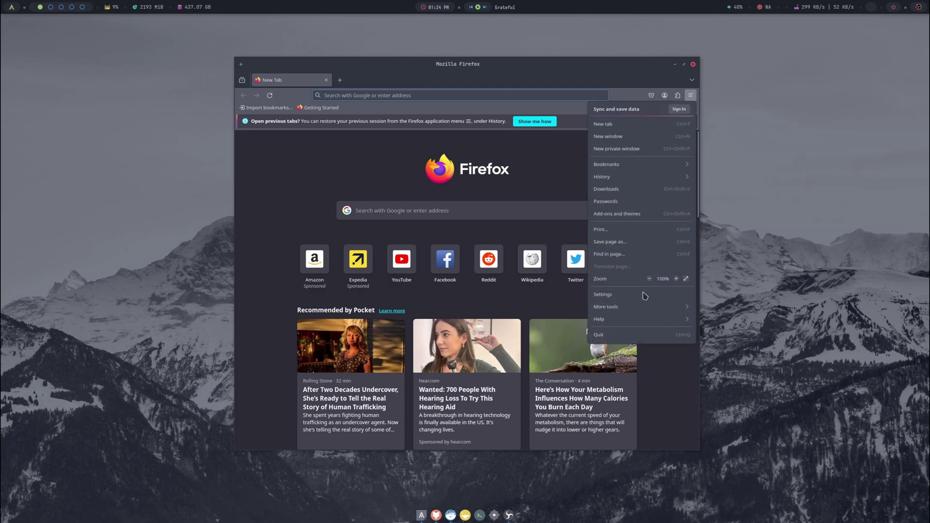
left_click(626, 320)
left_click(605, 200)
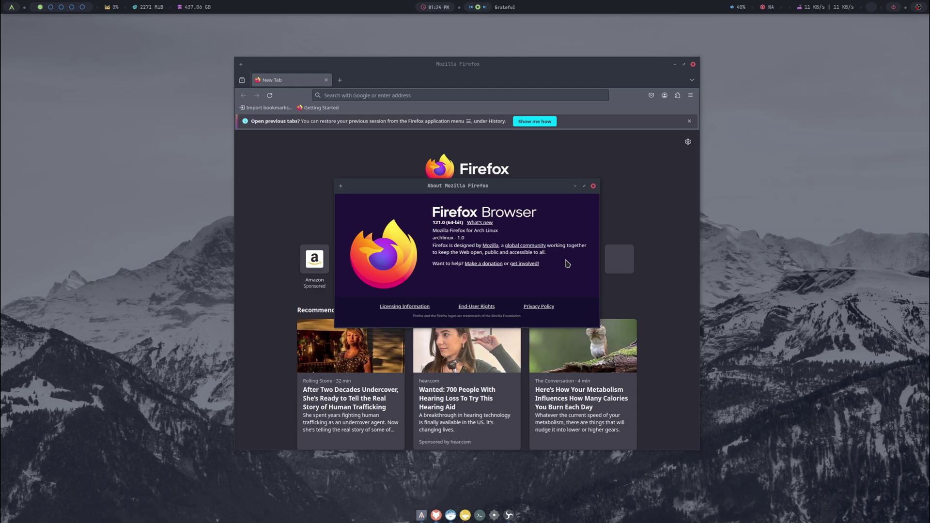
left_click(594, 186)
left_click(693, 64)
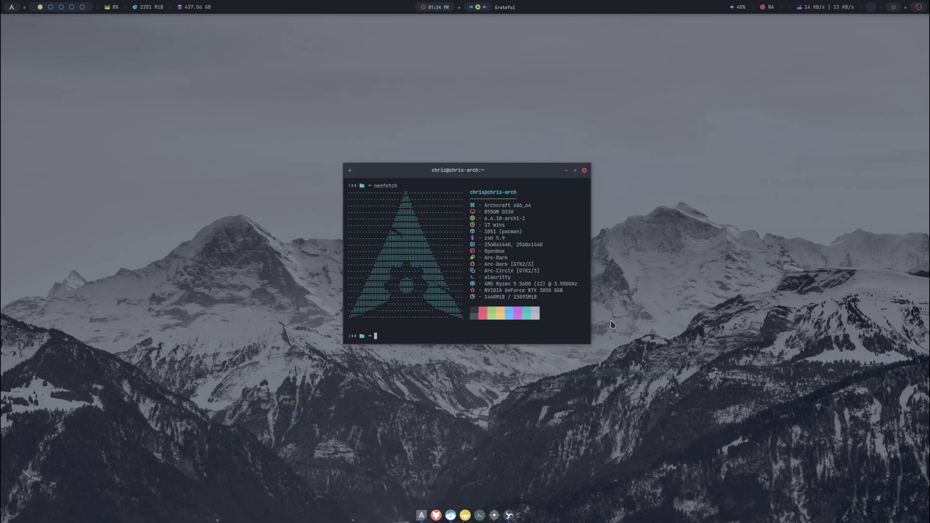
Launch Thunar and show its Help > About information
left_click(451, 516)
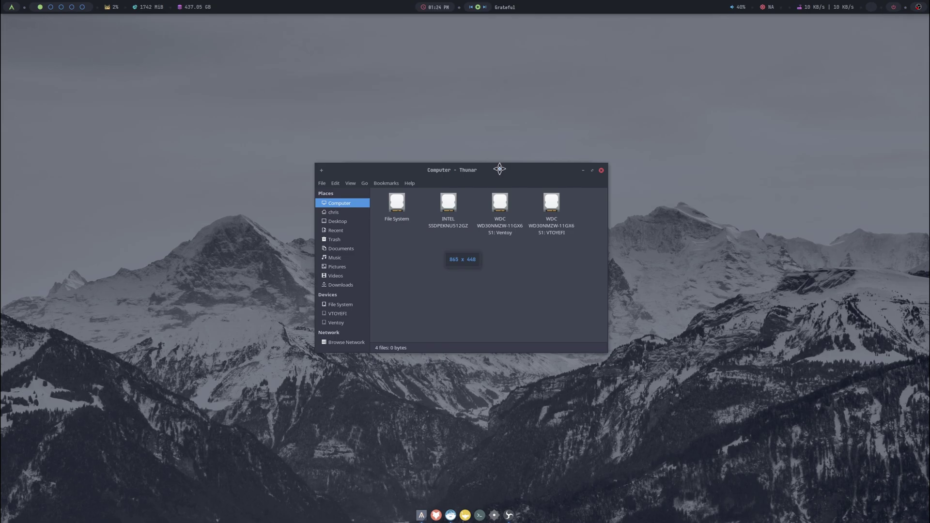
left_click(410, 183)
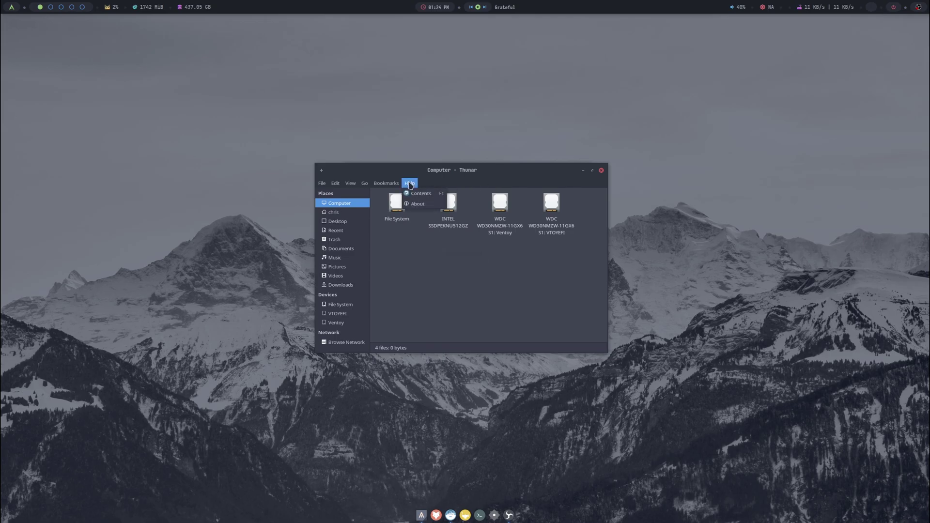
left_click(412, 204)
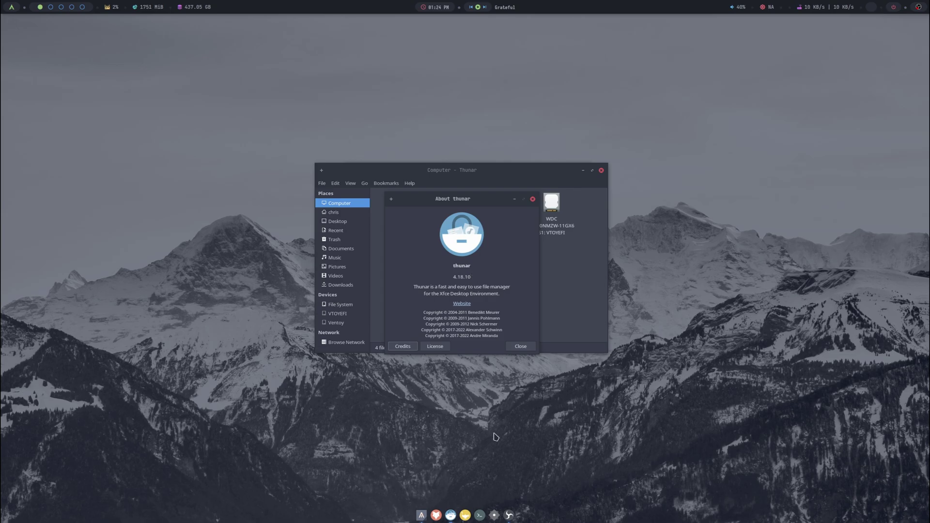
Open Geany from the dock and type a test line into a new document
left_click(464, 516)
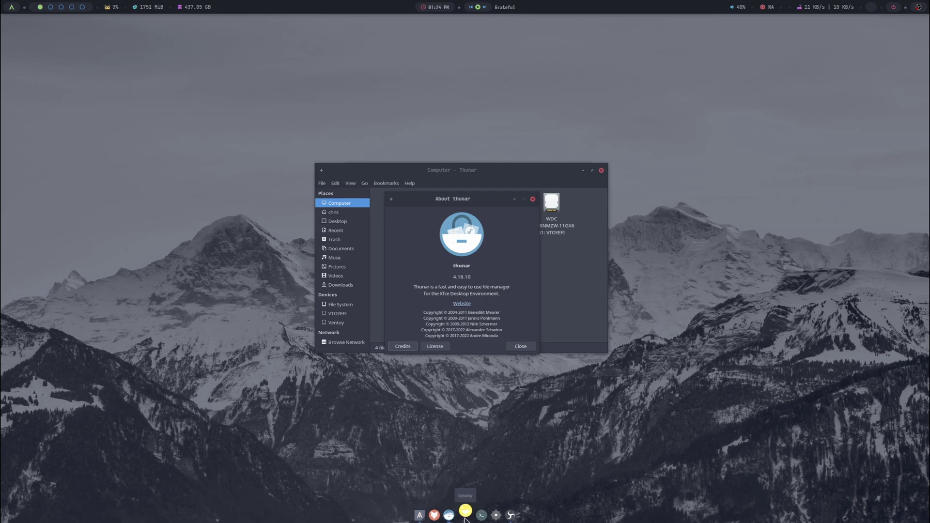
type("tr")
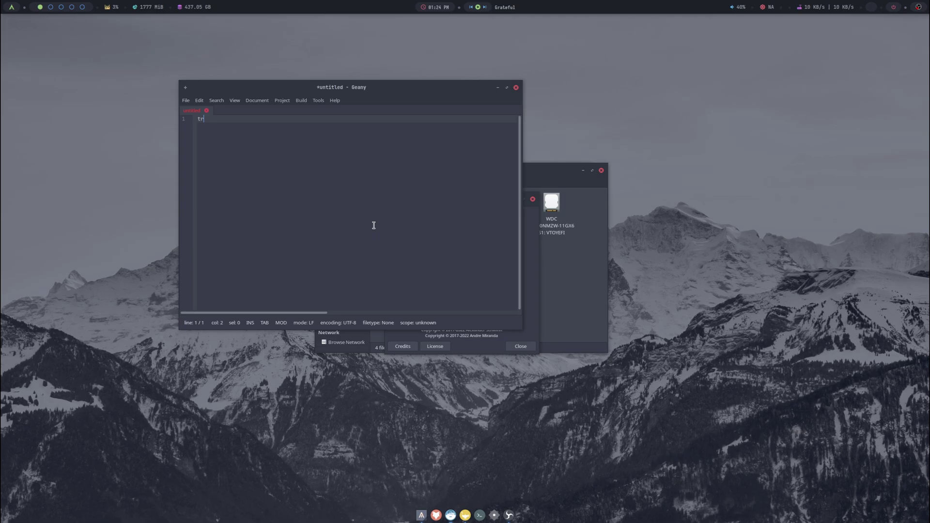
type("e")
key("BackSpace")
key("BackSpace")
type("est 123")
Open Xfce Terminal, run neofetch, then clear all the windows away
left_click(480, 515)
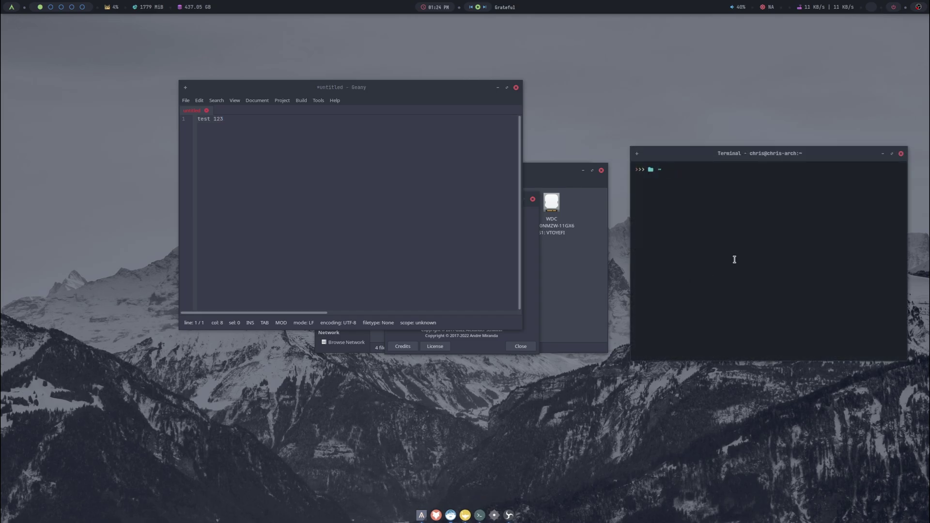
type("neofetch")
key("Return")
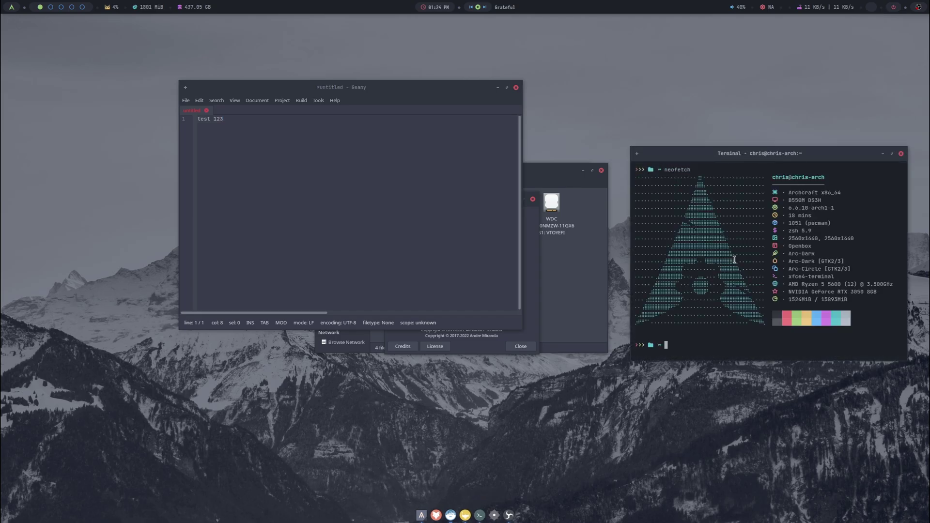
left_click(495, 516)
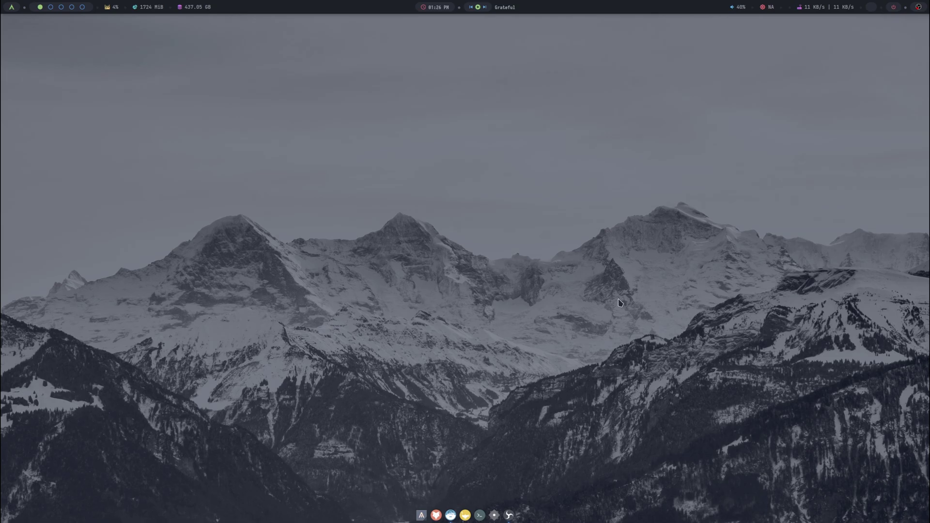
Bring up the Rofi app launcher, browse through its application list, then dismiss it with Escape
key("super")
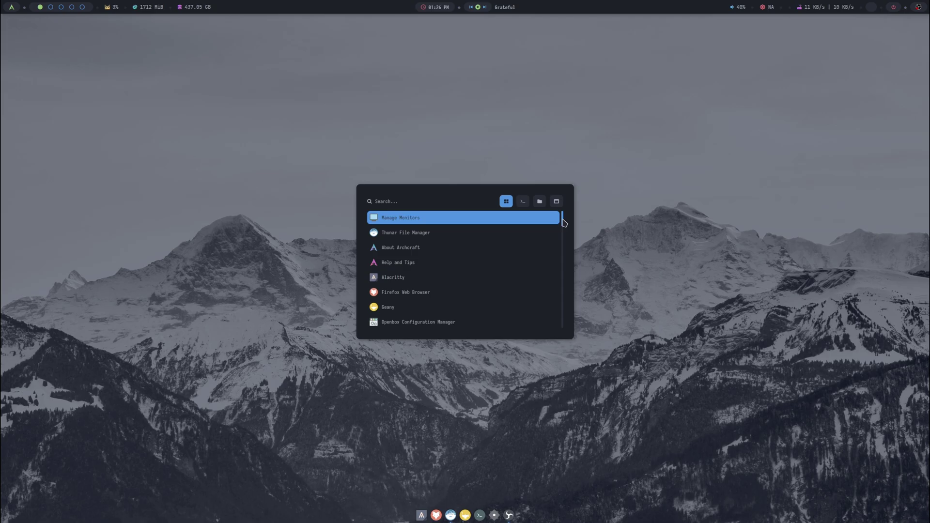
left_click_drag(564, 224, 571, 239)
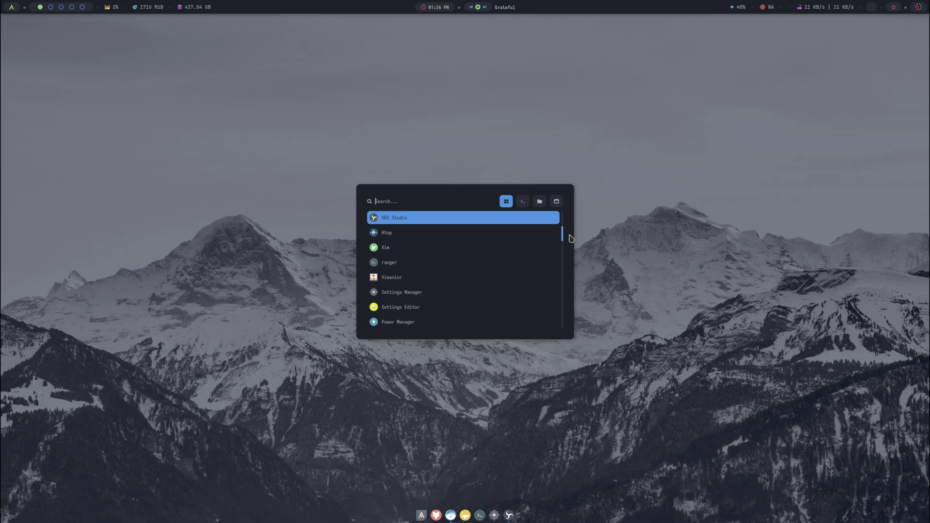
left_click_drag(570, 239, 575, 269)
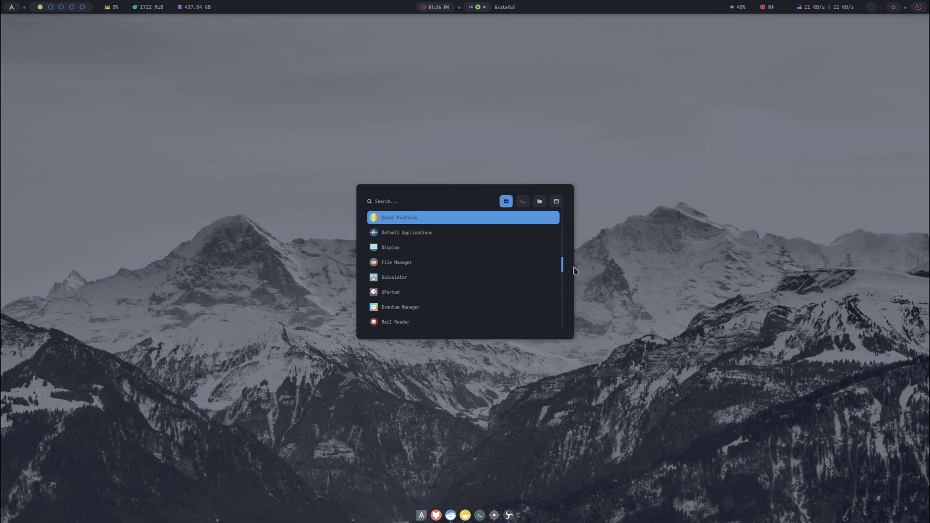
left_click_drag(576, 270, 573, 303)
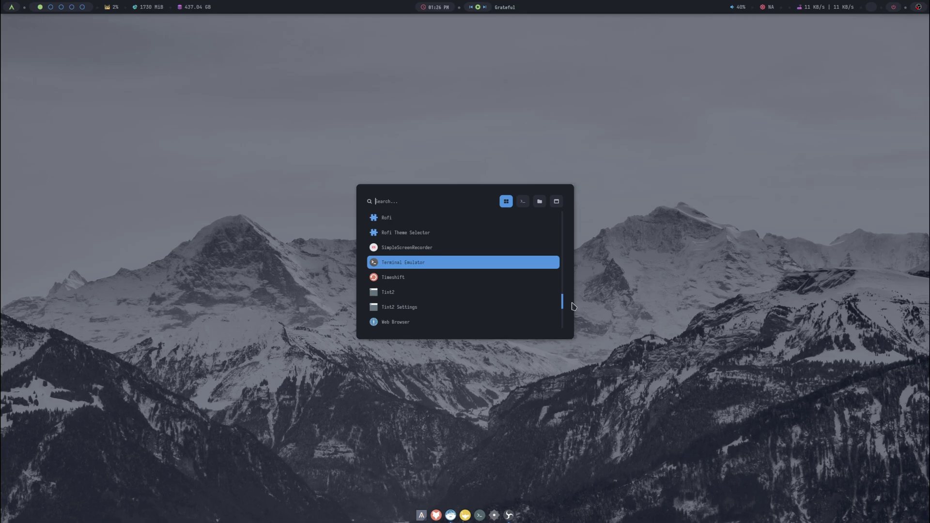
left_click_drag(573, 306, 574, 317)
scroll(575, 316, "down", 1)
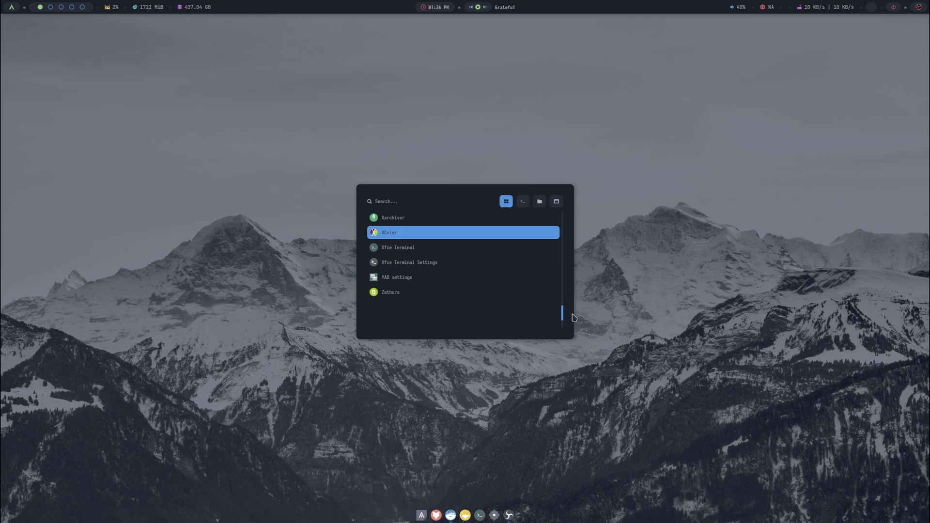
scroll(573, 317, "down", 4)
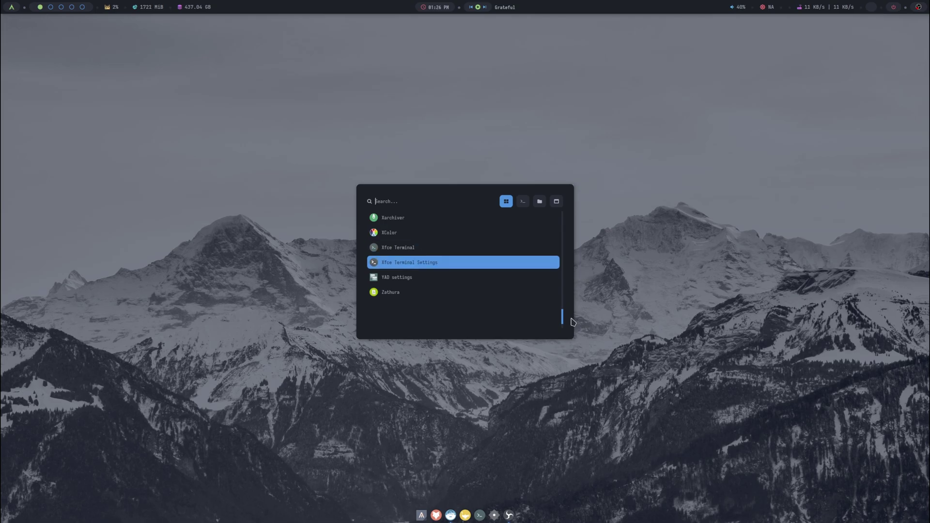
scroll(572, 320, "up", 7)
scroll(569, 310, "up", 8)
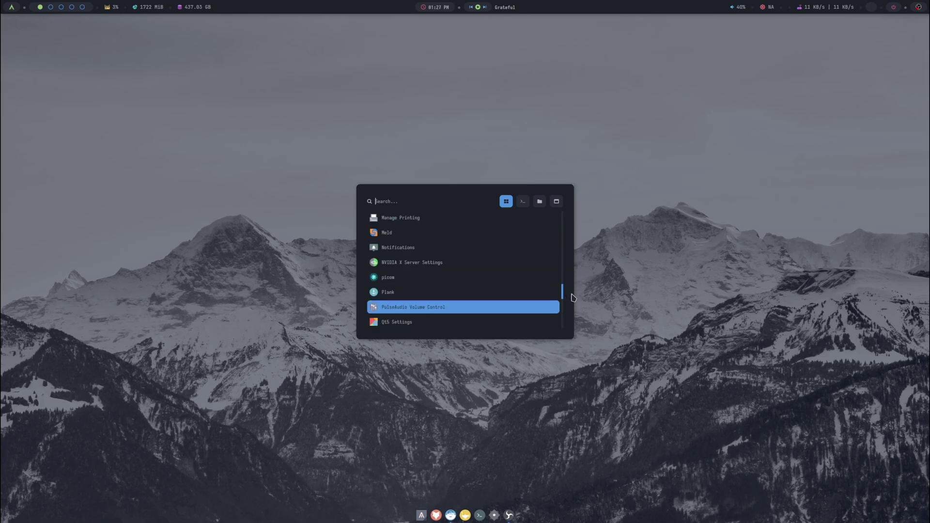
scroll(573, 296, "up", 1)
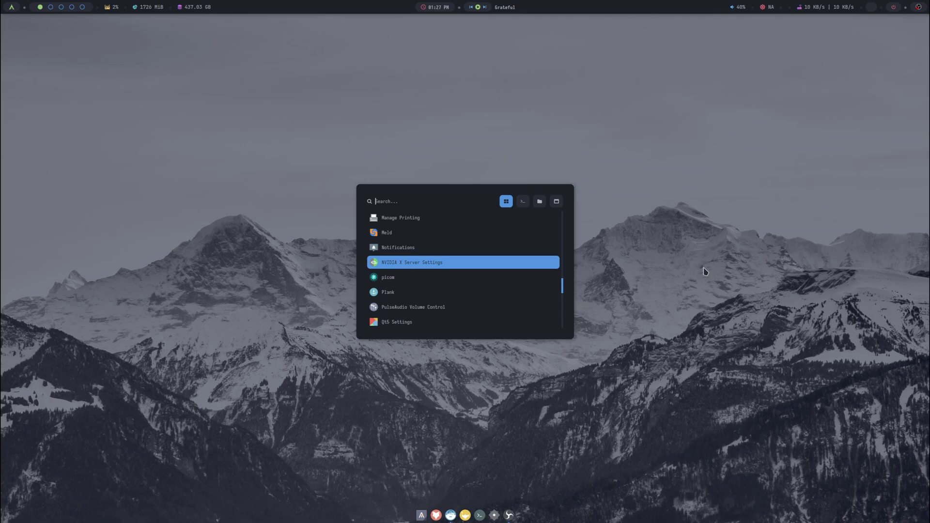
key("Escape")
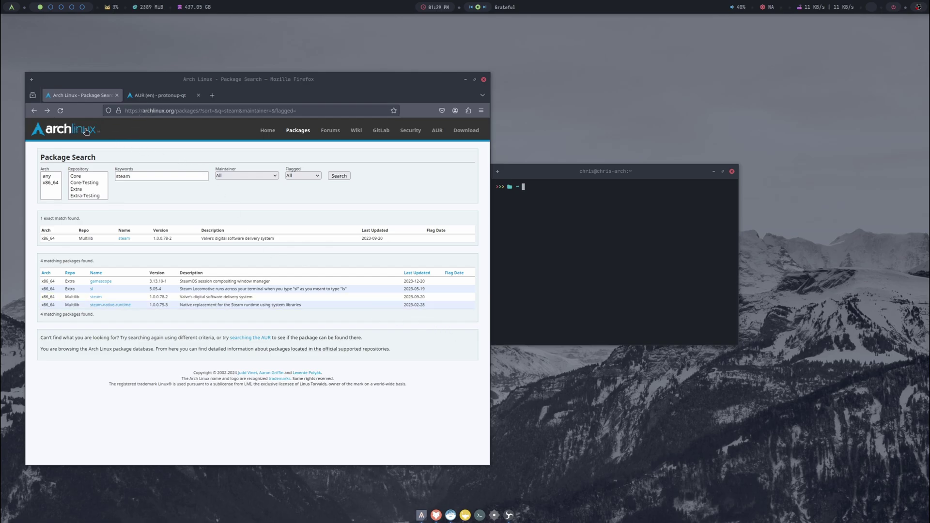
Open the steam package details page, then try installing it with sudo pacman -S steam
left_click(125, 239)
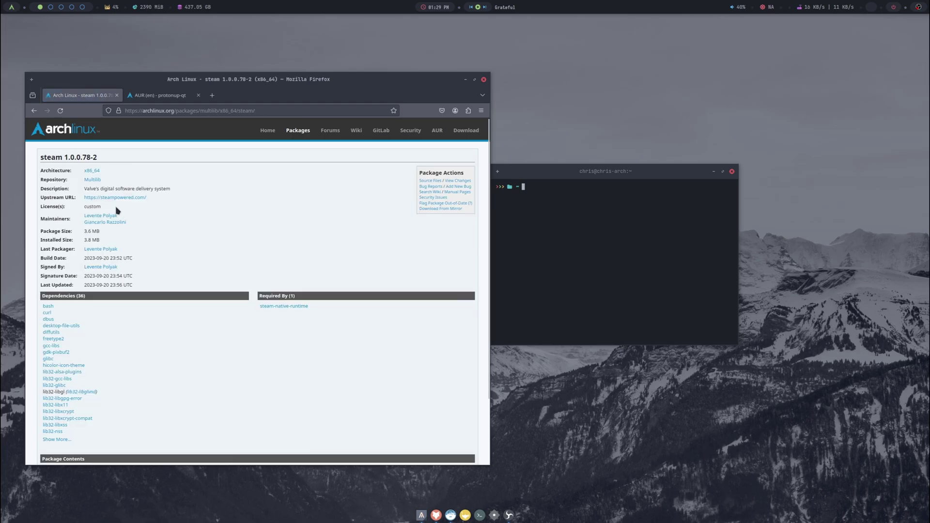
left_click(563, 253)
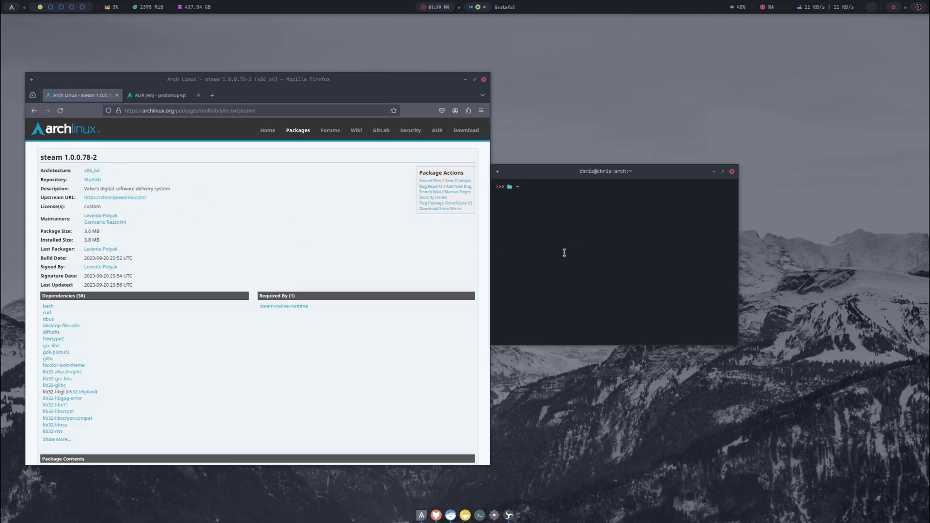
type("sudo pacman -S steam")
key("Return")
type("**********")
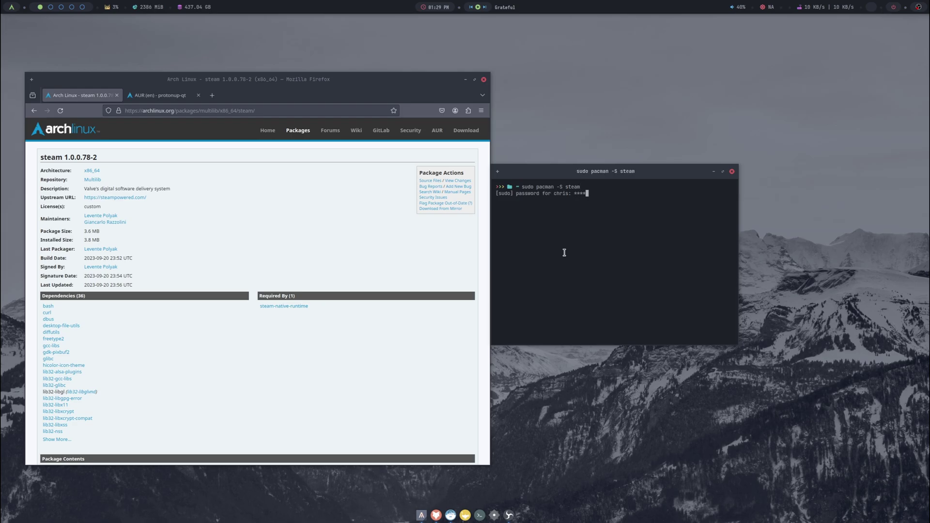
key("Return")
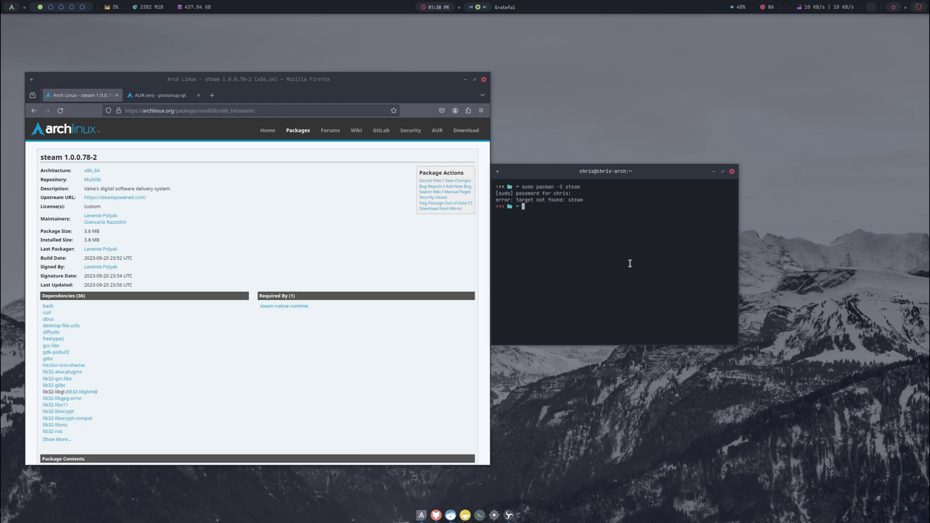
Run a full system upgrade with sudo pacman -Syu, then retry installing steam
key("Up")
key("BackSpace")
key("BackSpace")
key("BackSpace")
key("BackSpace")
key("BackSpace")
key("BackSpace")
type("yu")
key("Return")
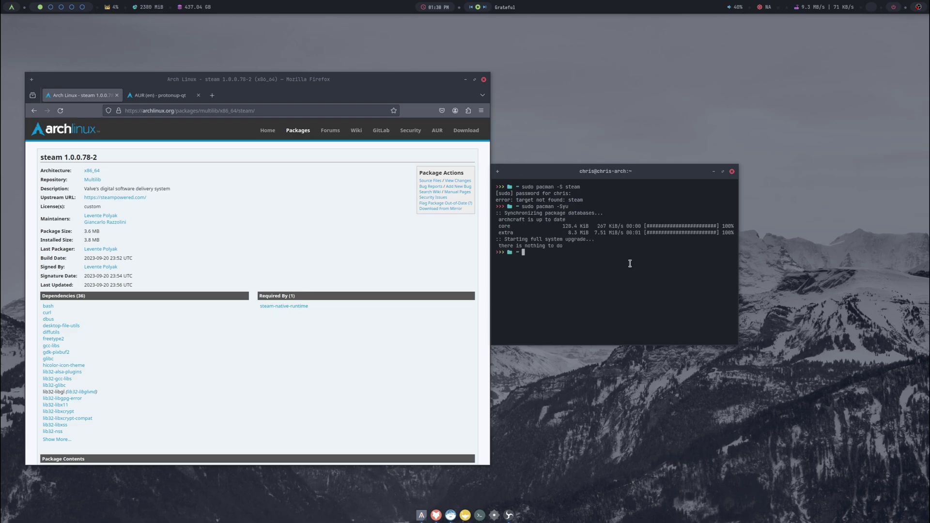
key("Up")
key("Up")
key("Return")
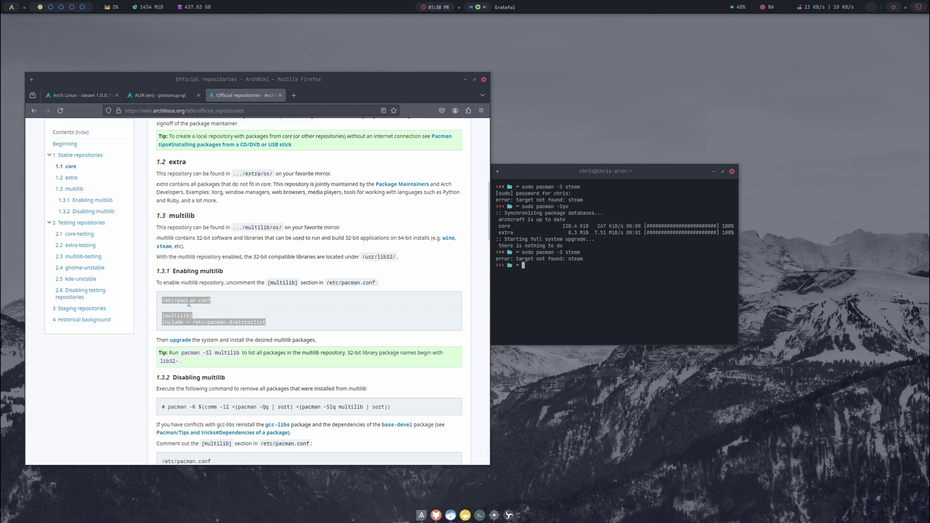
Uncomment the [multilib] header and Include line in /etc/pacman.conf with sudo nano, then save
left_click(578, 303)
type("sudo nano /etc/pacman.conf")
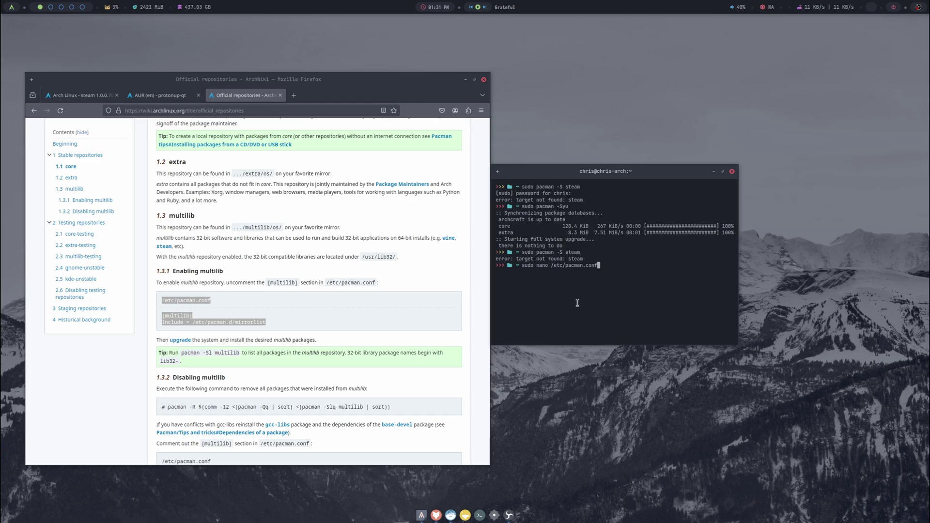
key("Return")
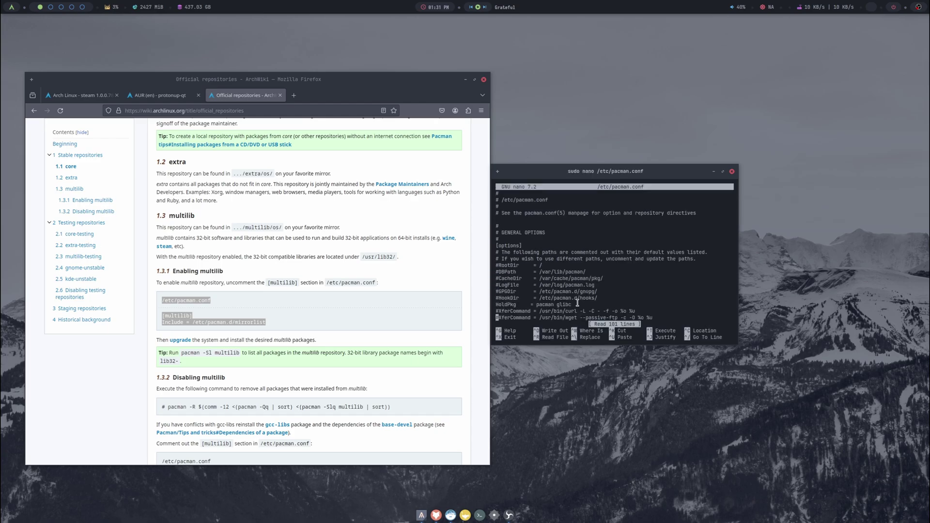
scroll(577, 303, "down", 7)
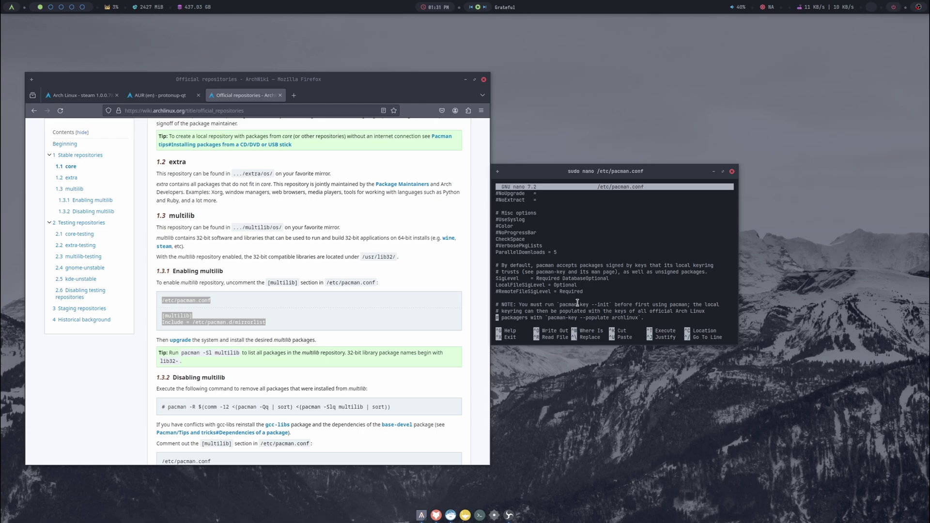
scroll(577, 303, "down", 6)
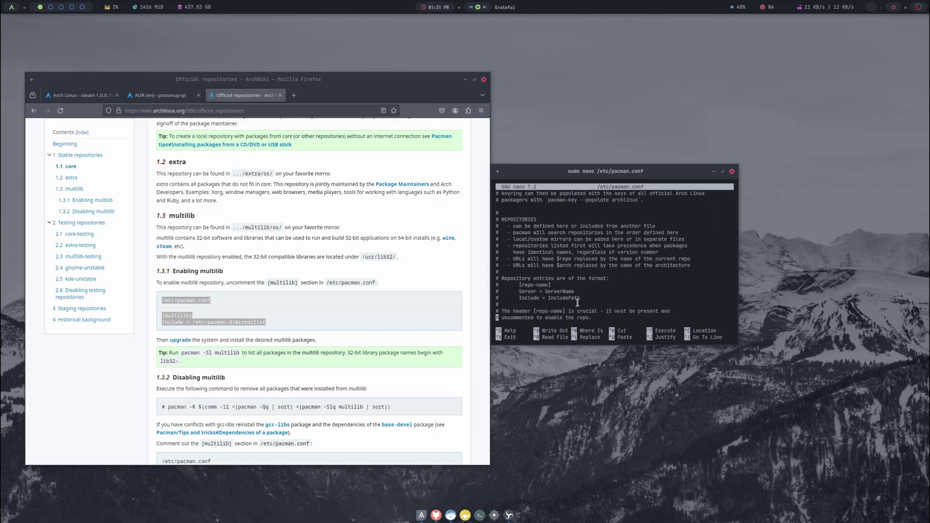
scroll(577, 303, "down", 6)
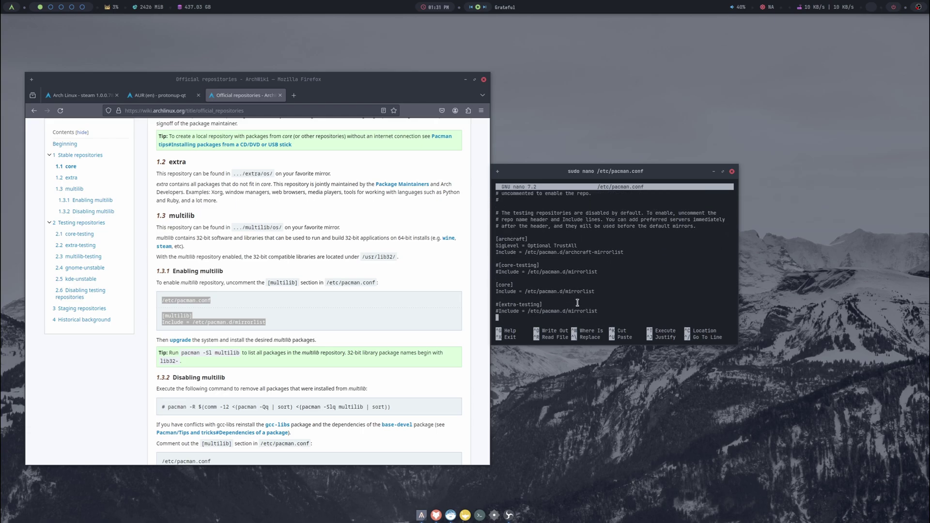
scroll(577, 303, "down", 4)
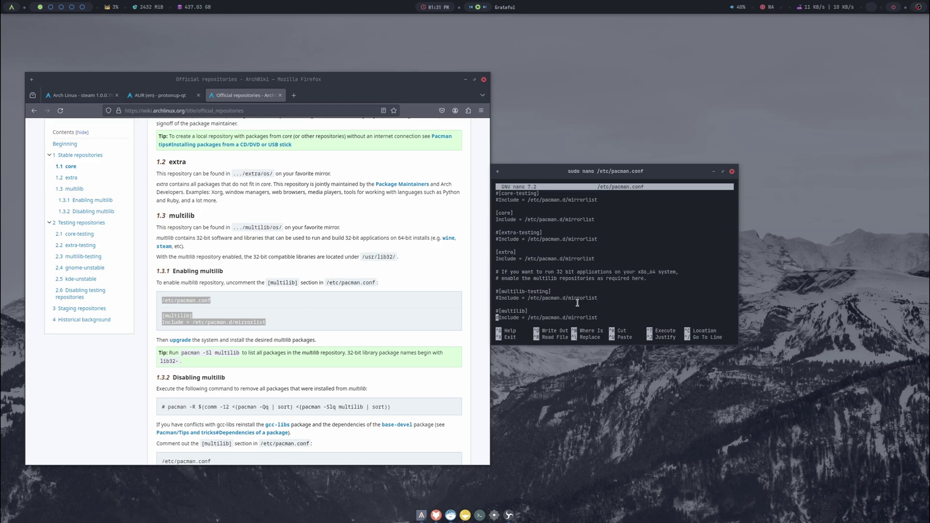
scroll(578, 303, "down", 1)
key("Delete")
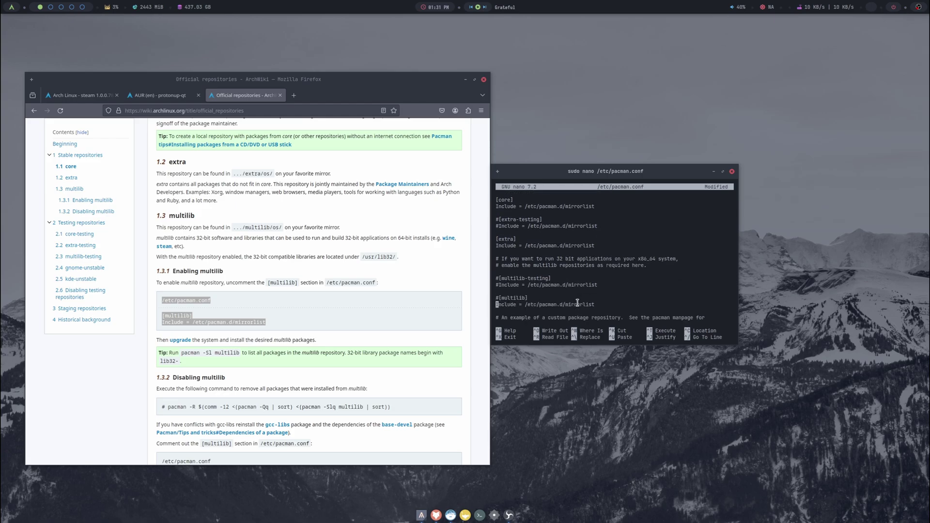
key("BackSpace")
key("ctrl+o")
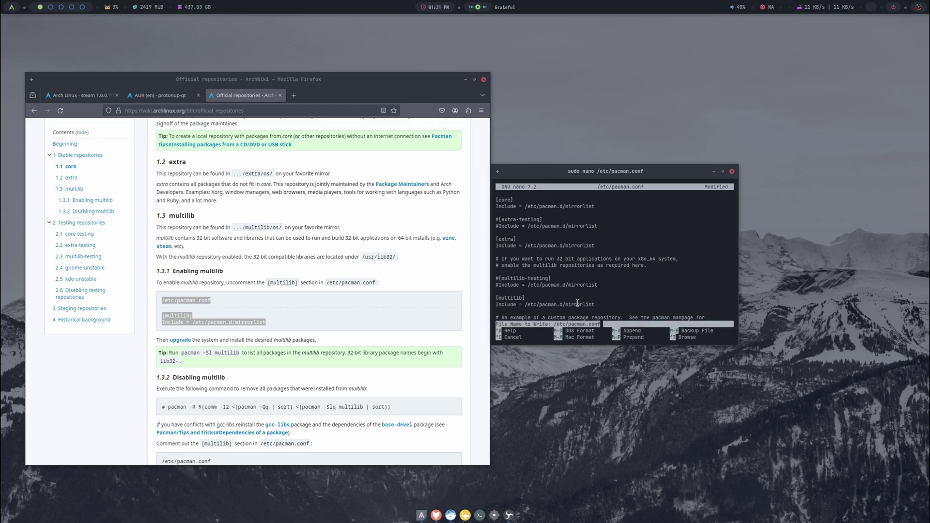
key("Return")
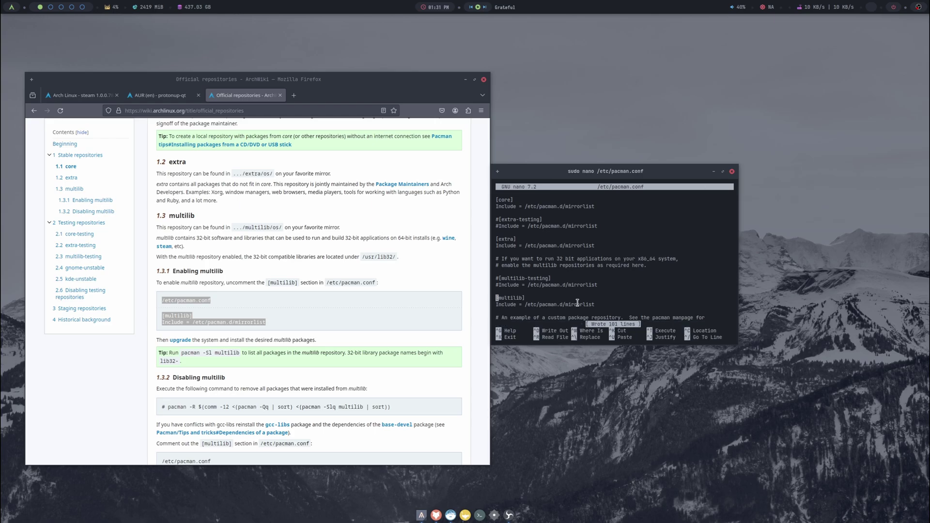
key("ctrl+x")
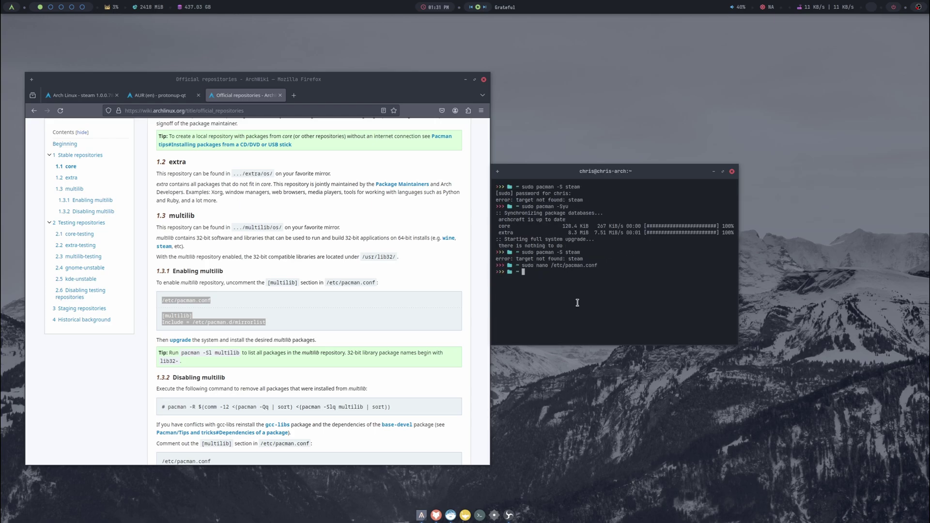
Reopen /etc/pacman.conf in nano to check the multilib lines are uncommented
key("Up")
key("Return")
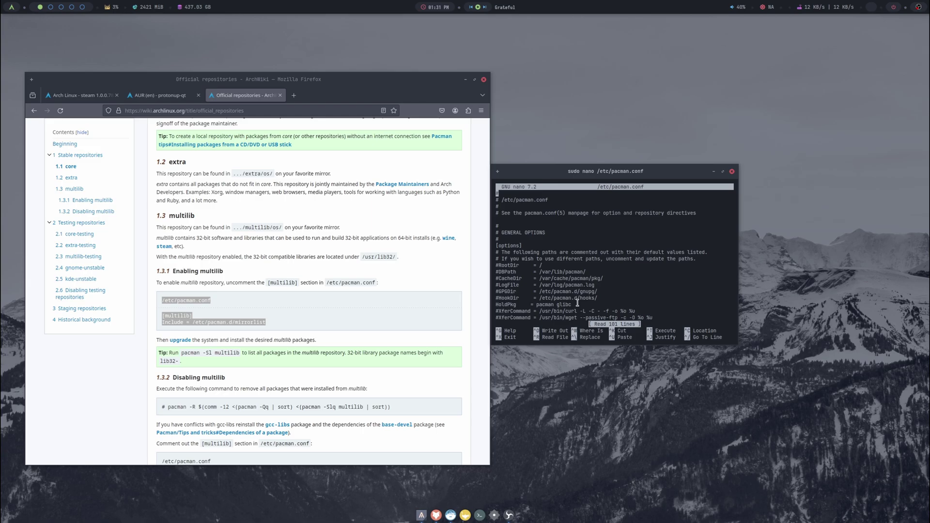
scroll(577, 303, "down", 20)
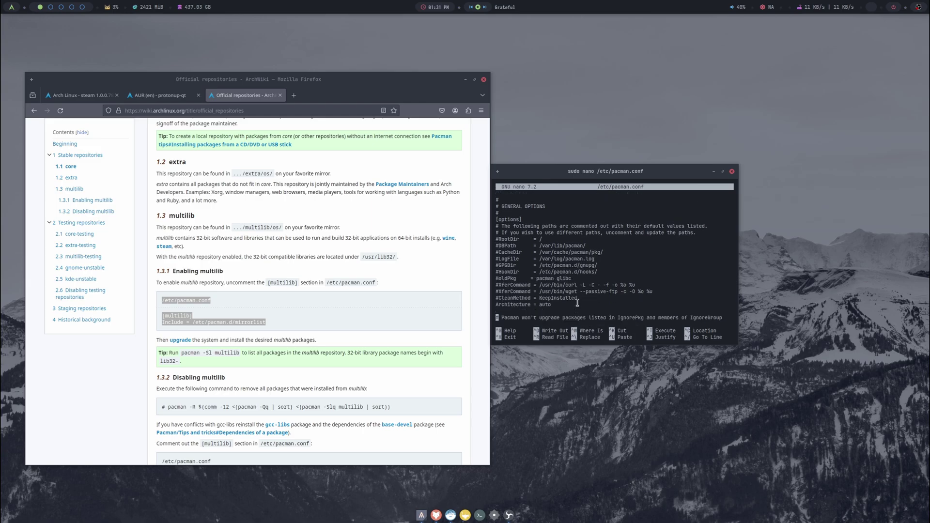
scroll(577, 303, "down", 12)
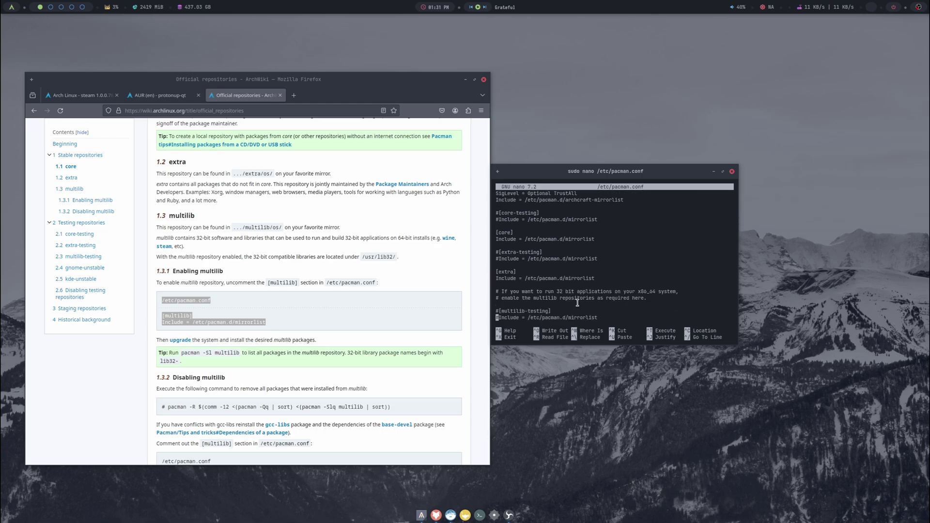
scroll(578, 303, "down", 7)
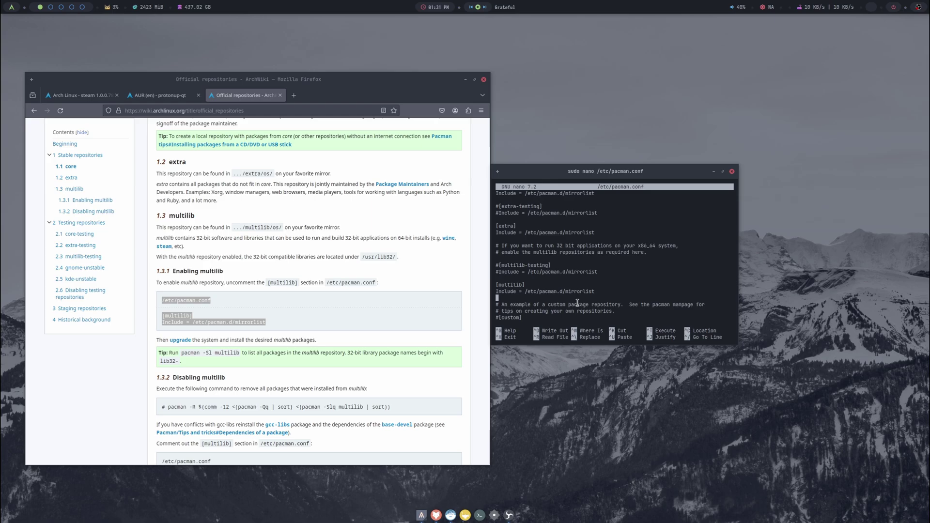
Exit nano and sync the package databases with sudo pacman -Syu
key("ctrl+x")
type("sudo pacman -Syu")
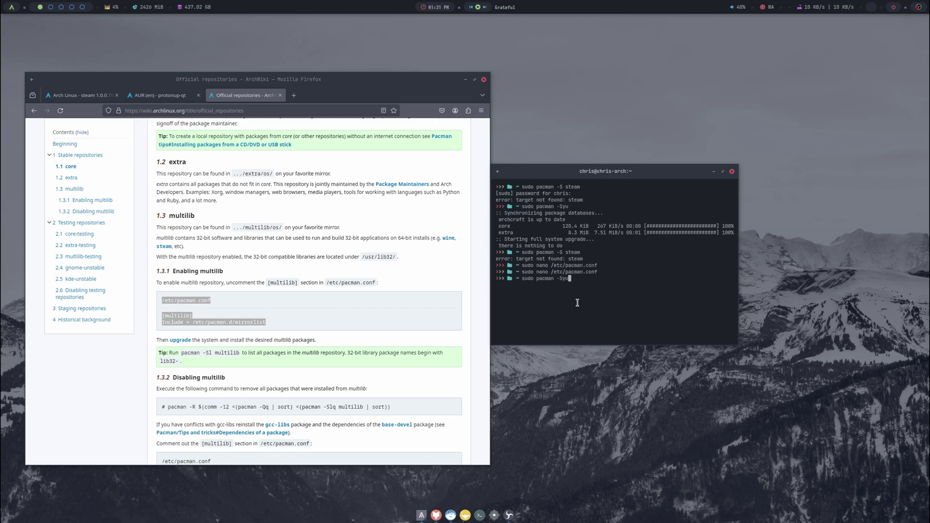
key("Return")
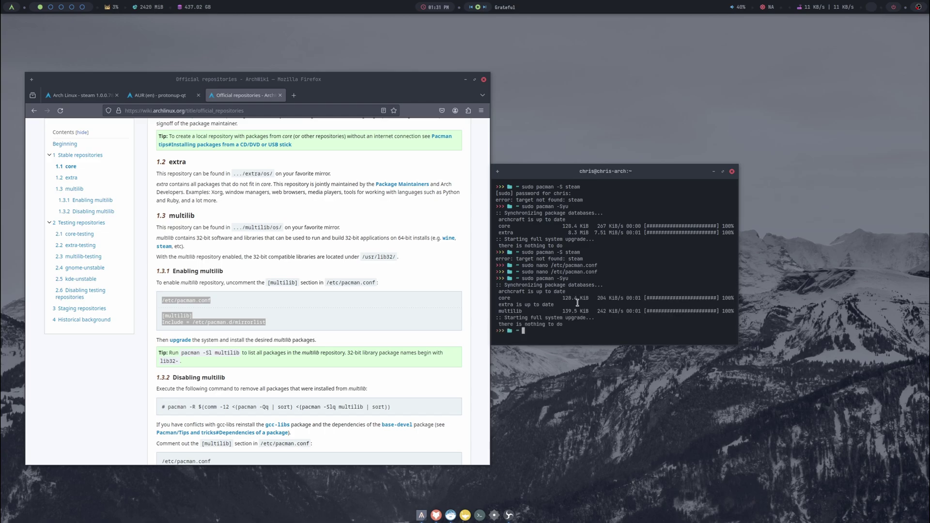
Install steam with pacman, accepting the default Vulkan provider and confirming with Y
key("Up")
key("Up")
key("Up")
key("Return")
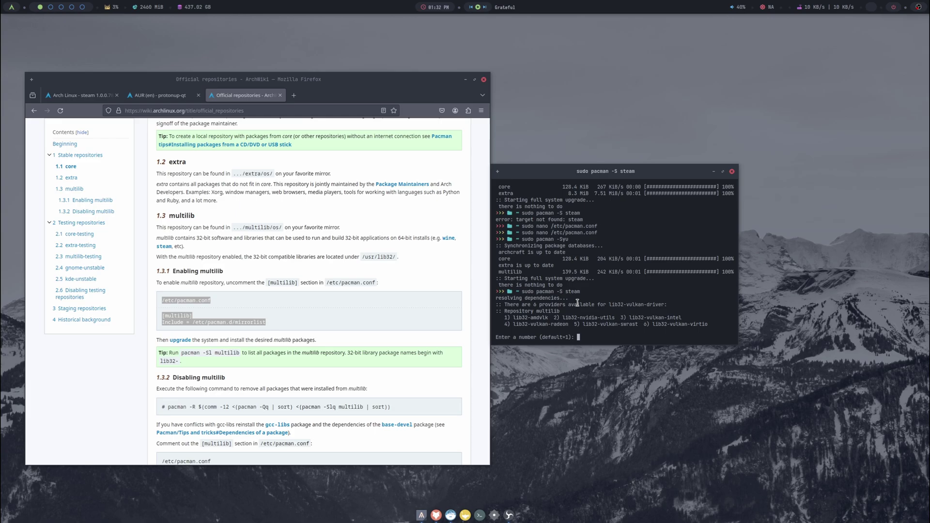
key("Return")
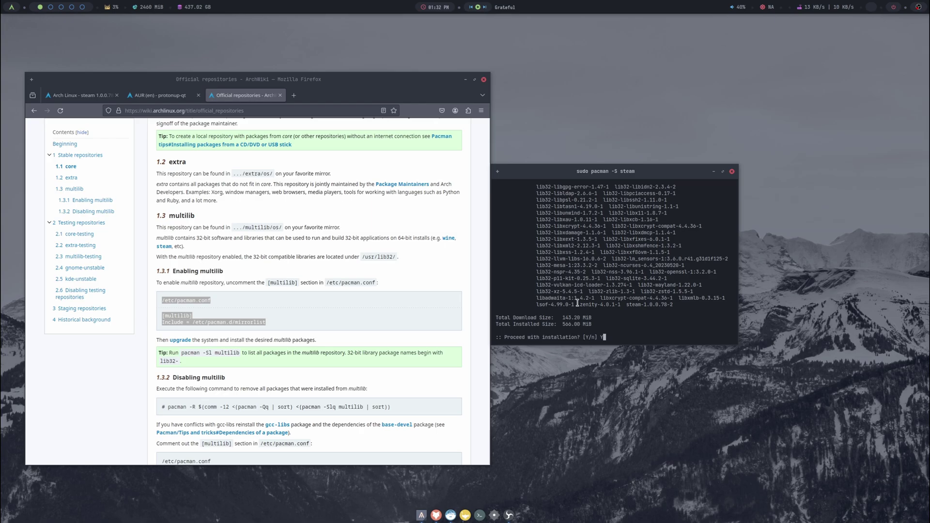
type("Y")
key("Return")
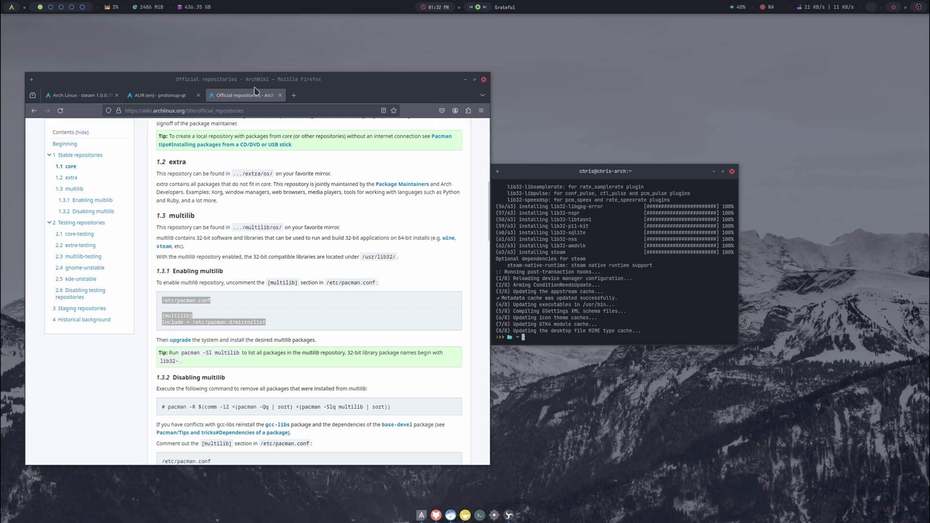
Close the wiki and steam tabs, then run yay -S --noconfirm protonup-qt in the terminal
left_click(280, 95)
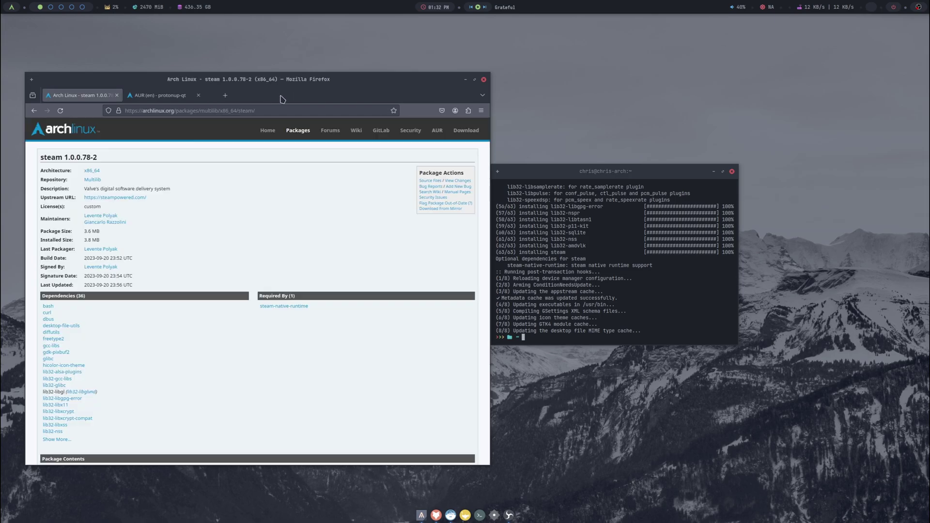
left_click(117, 96)
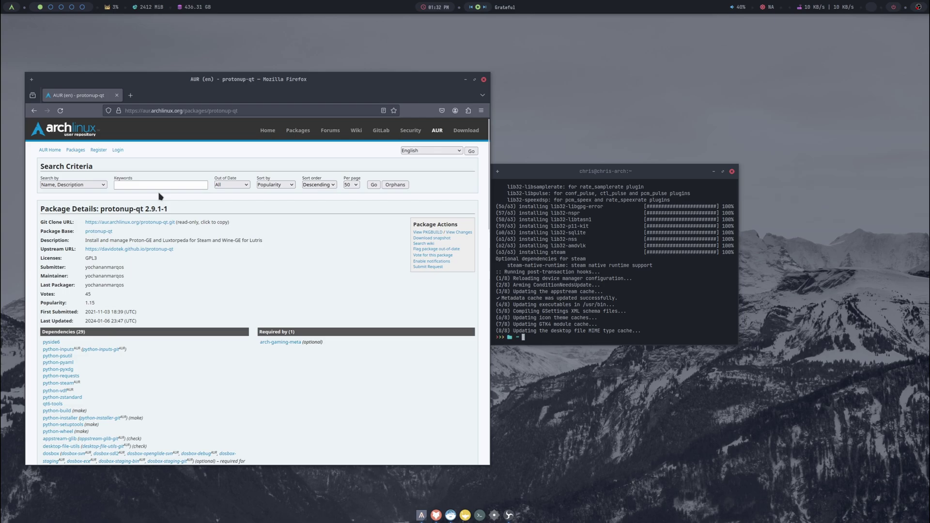
left_click(714, 340)
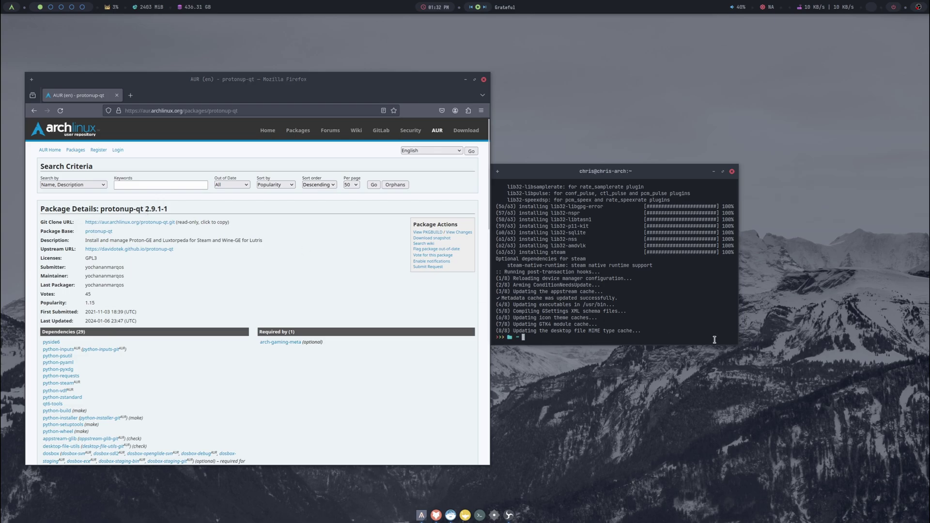
type("yay")
type("-S --noconfirm protonup-qt")
key("Return")
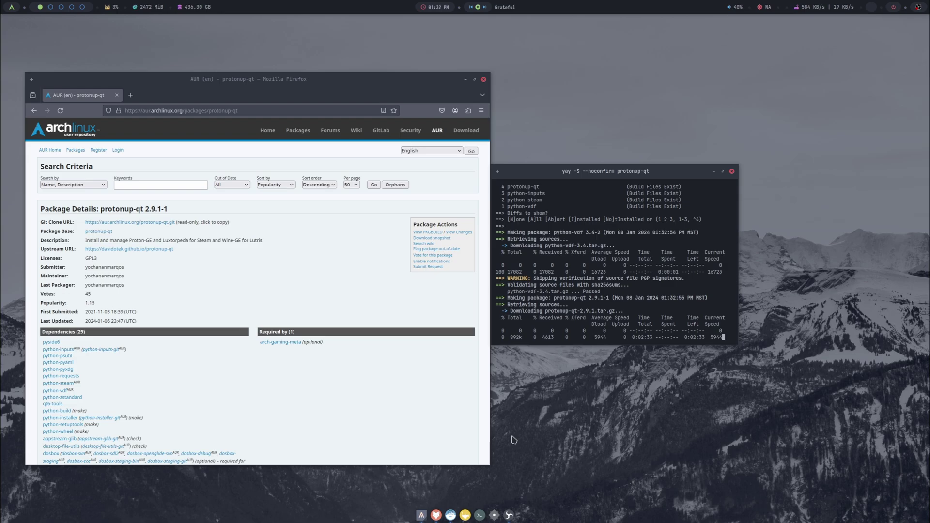
Launch Steam from the app launcher, close Firefox, and rearrange the Steam updater and terminal windows
left_click(12, 9)
type("proton")
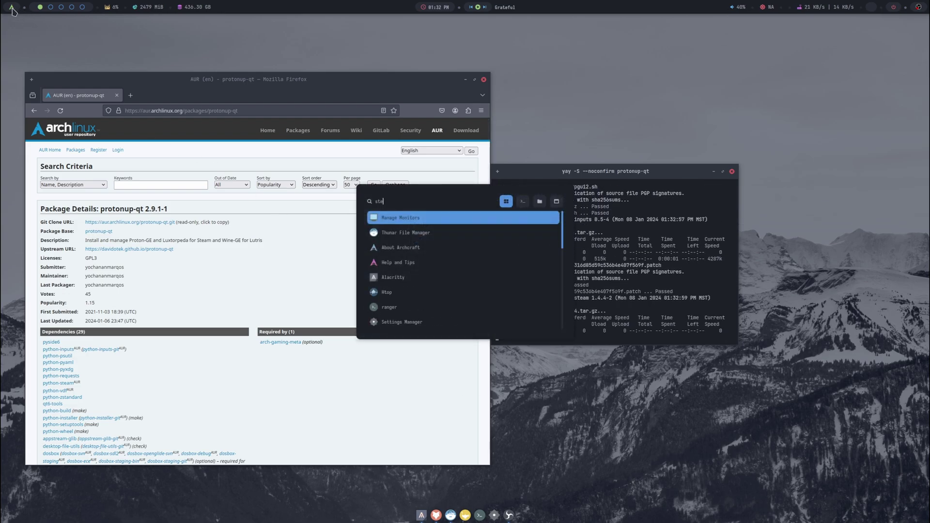
key("Escape")
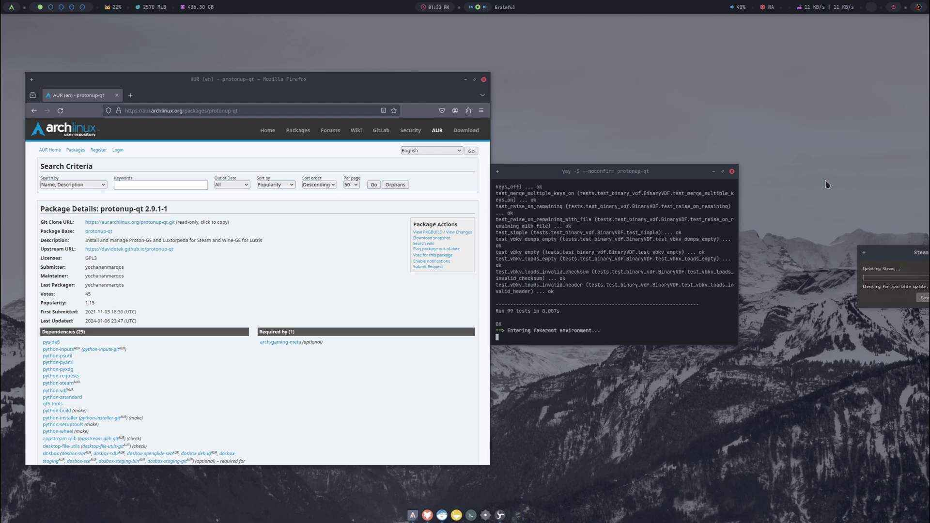
left_click_drag(895, 256, 540, 380)
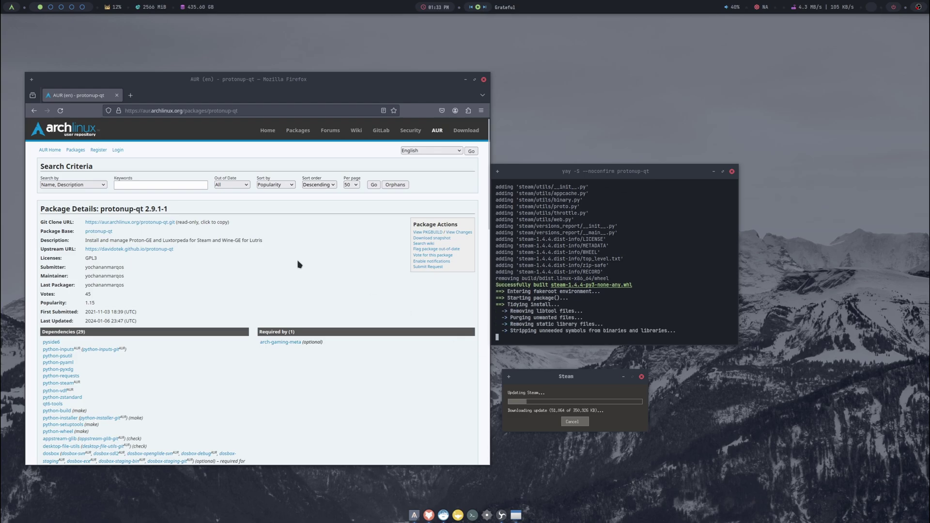
left_click(117, 96)
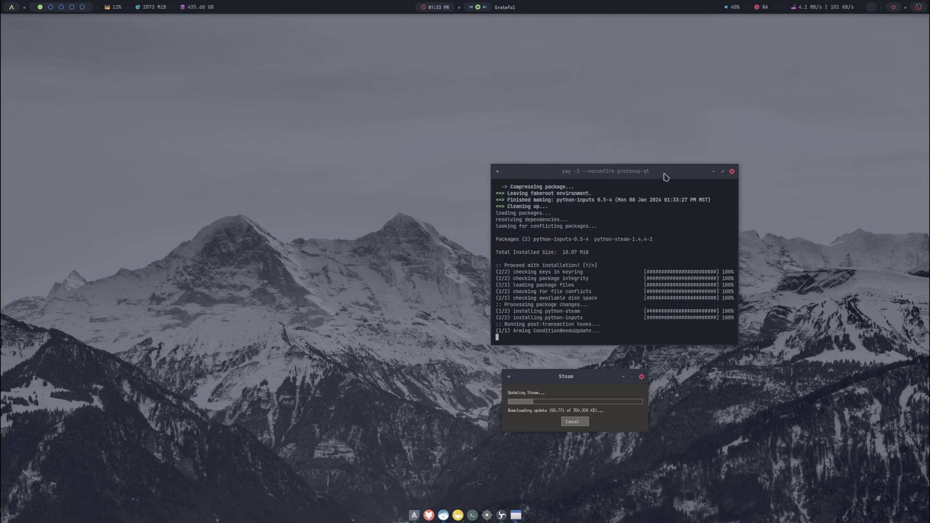
left_click_drag(660, 175, 528, 173)
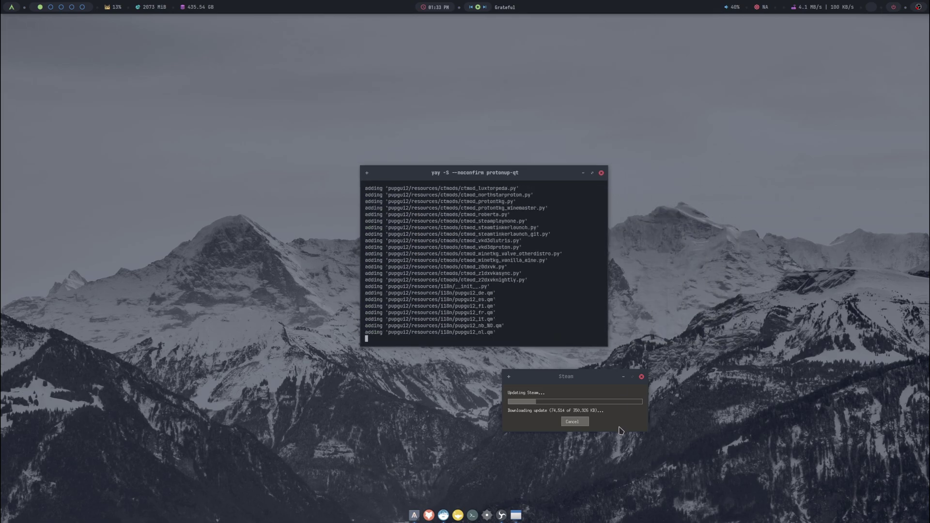
left_click_drag(599, 378, 510, 83)
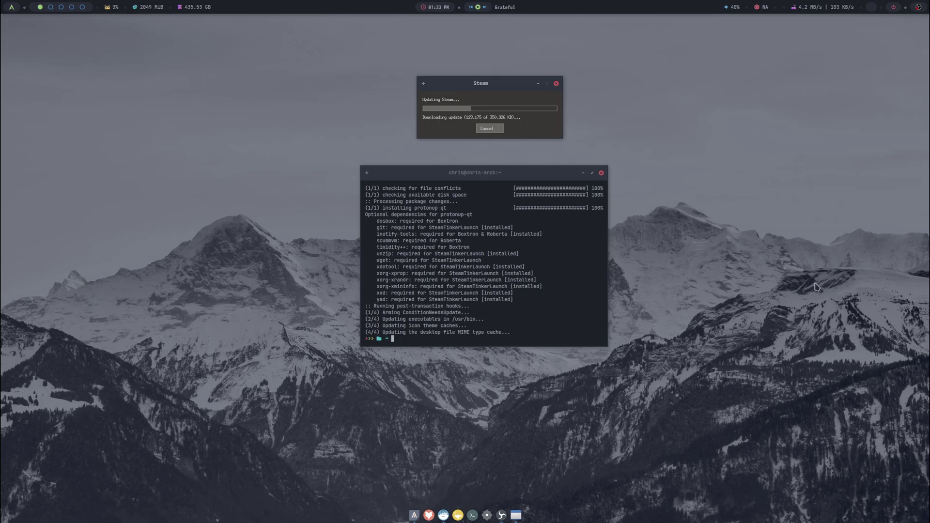
Close the finished terminal with Ctrl+D, then open and dismiss the top-bar power menu
key("ctrl+d")
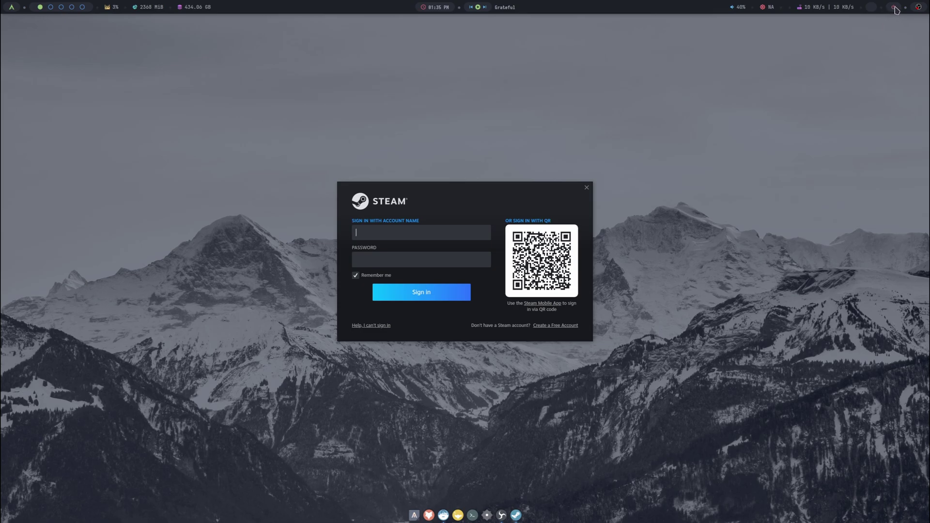
left_click(895, 7)
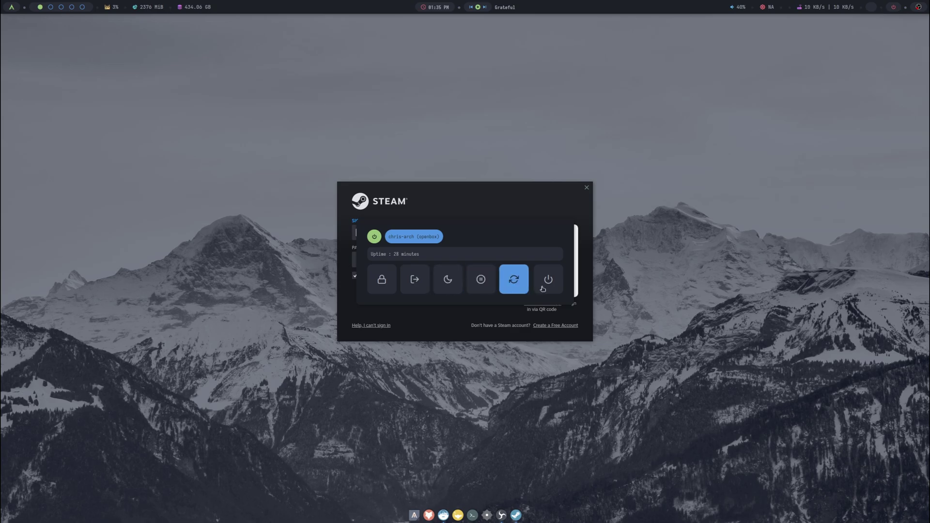
left_click(559, 192)
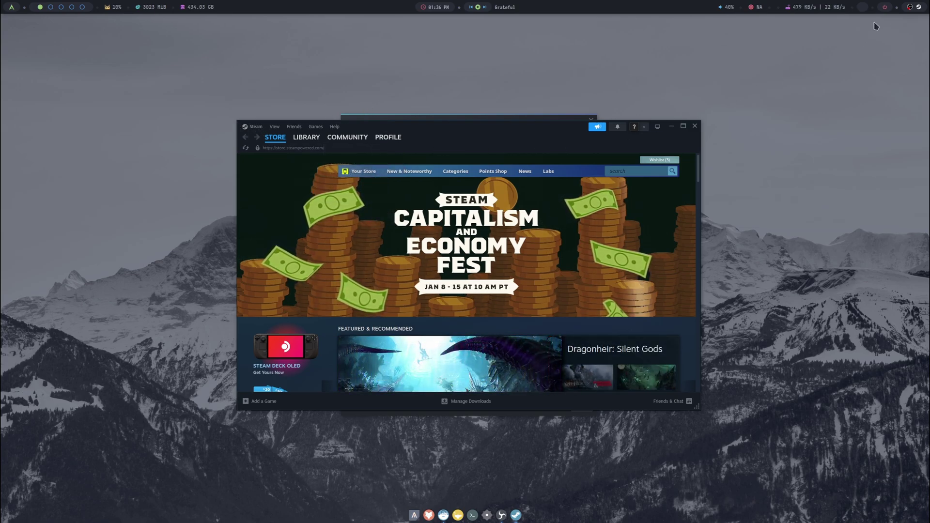
Quit Steam through Exit Steam in its tray icon menu
right_click(919, 7)
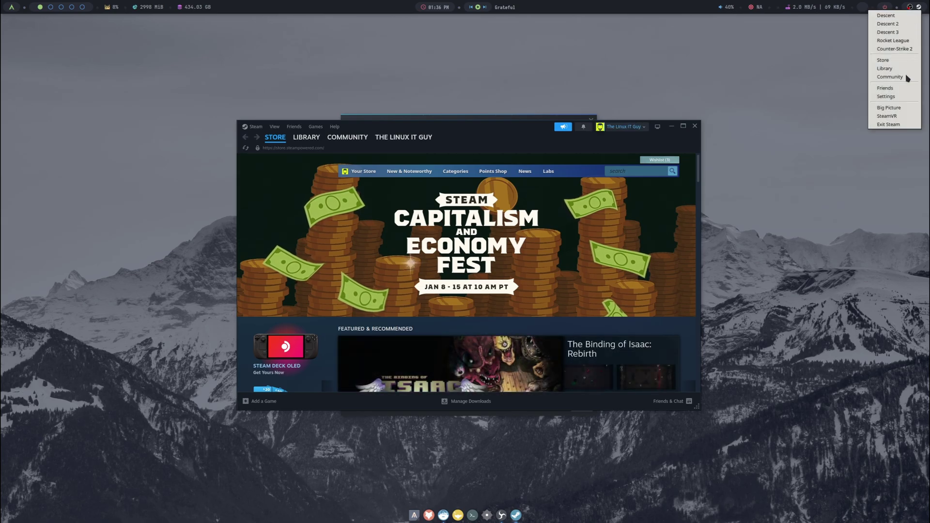
left_click(889, 124)
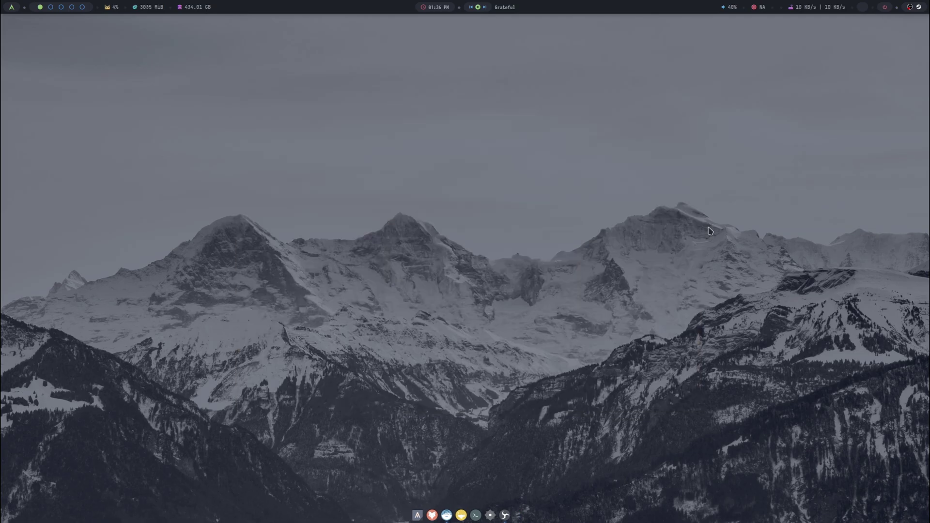
Launch ProtonUp-Qt from Rofi and install GE-Proton8-25 as a Steam compatibility tool
key("super")
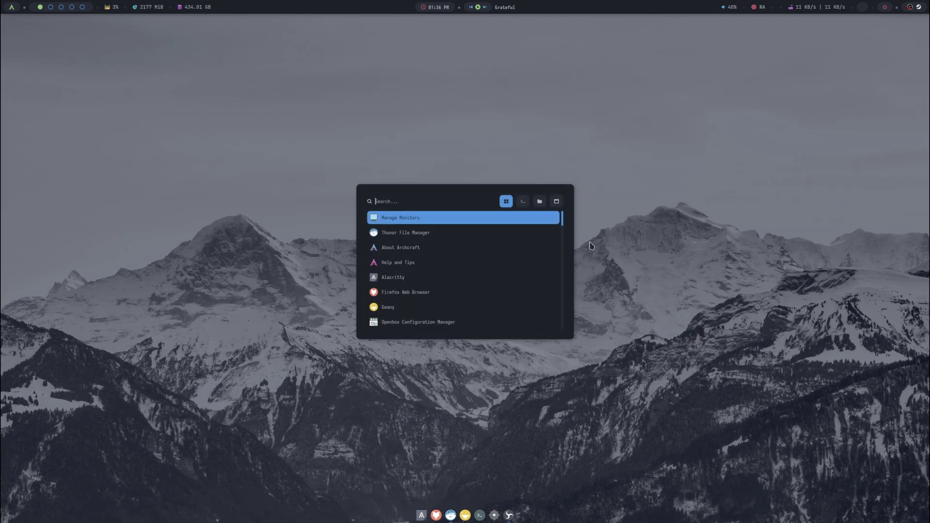
type("proton")
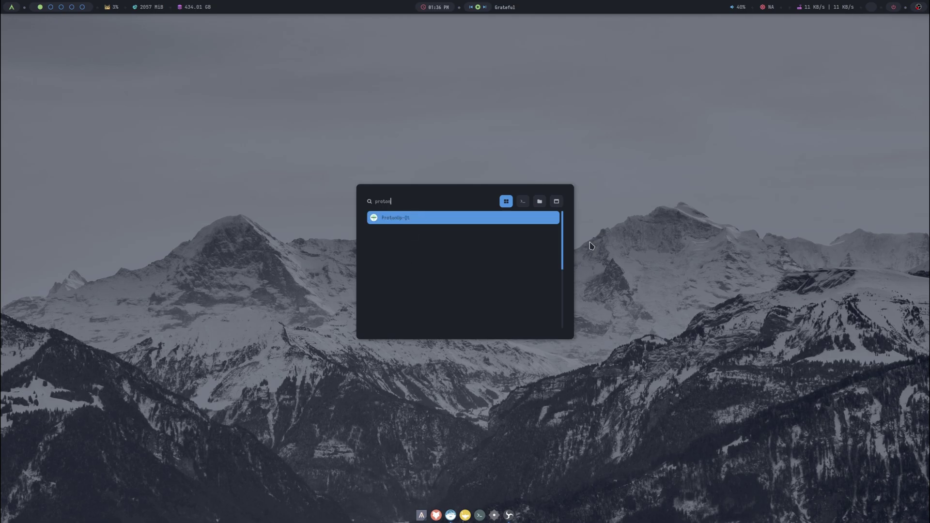
key("Return")
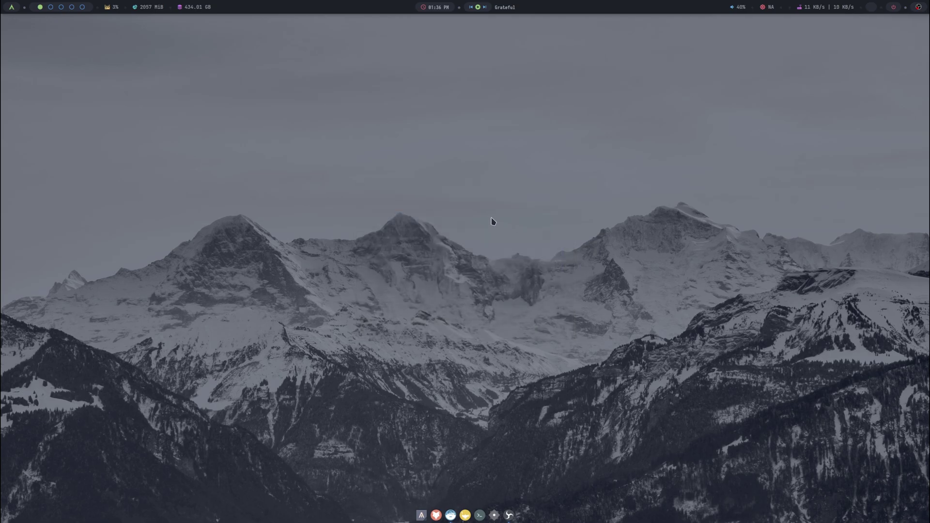
key("super")
type("pe")
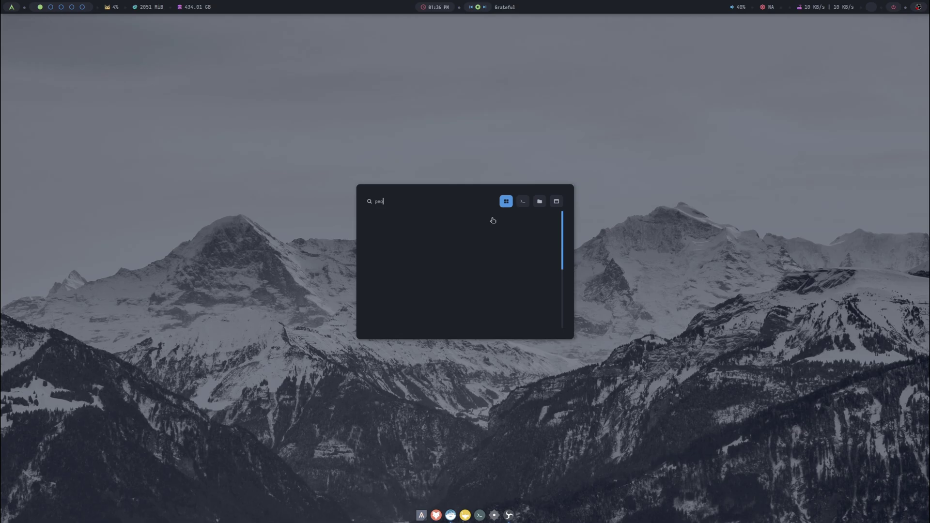
key("BackSpace")
type("rot")
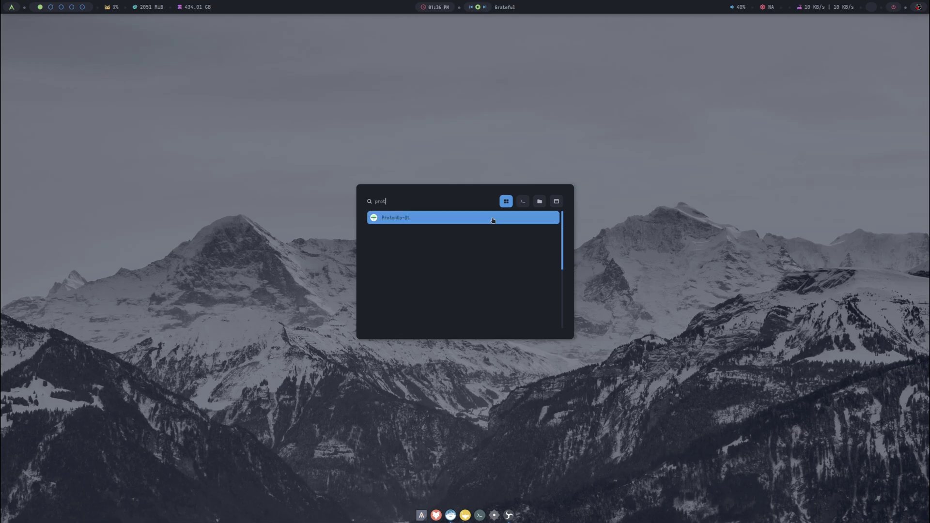
key("Return")
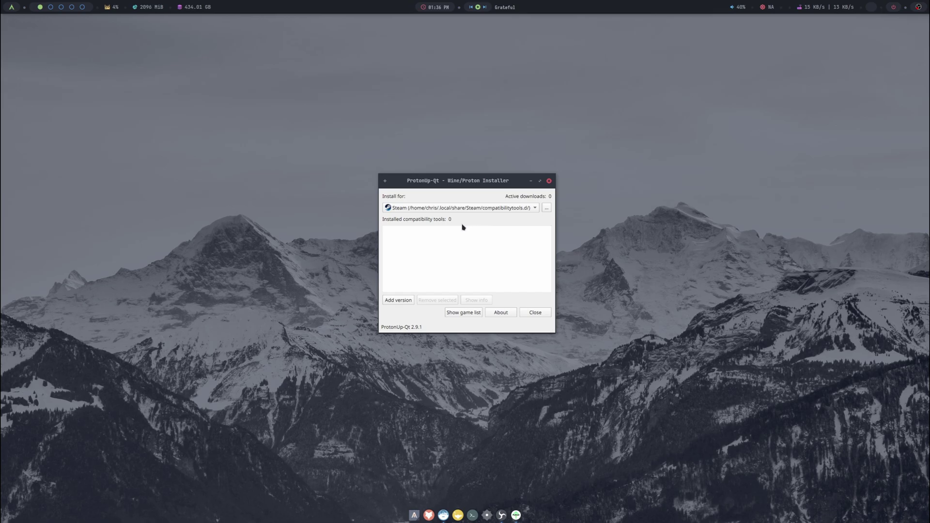
left_click(394, 302)
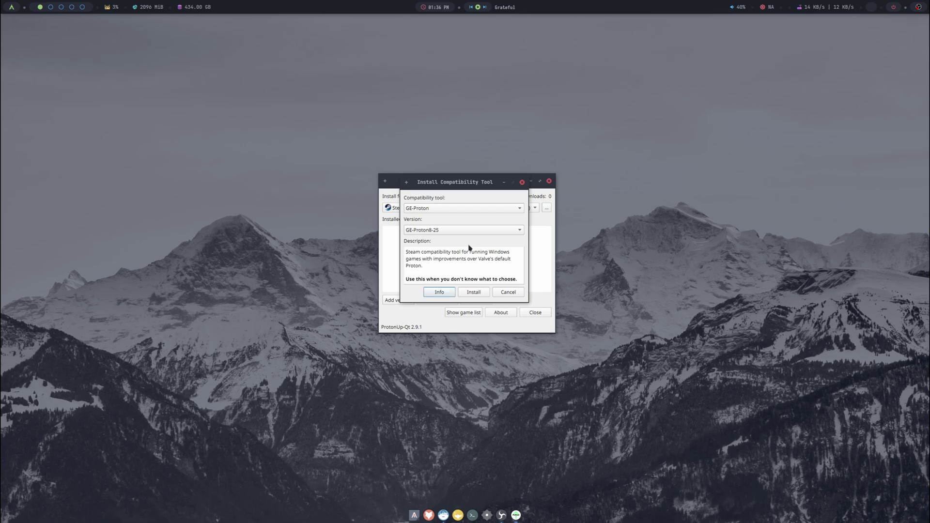
left_click(473, 293)
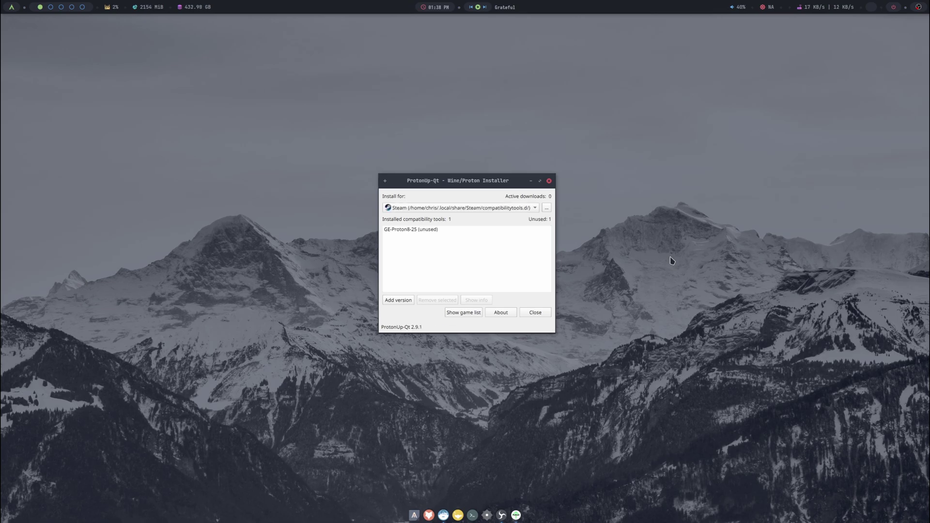
Close ProtonUp-Qt and relaunch Steam (Runtime) from the Rofi launcher
left_click(535, 313)
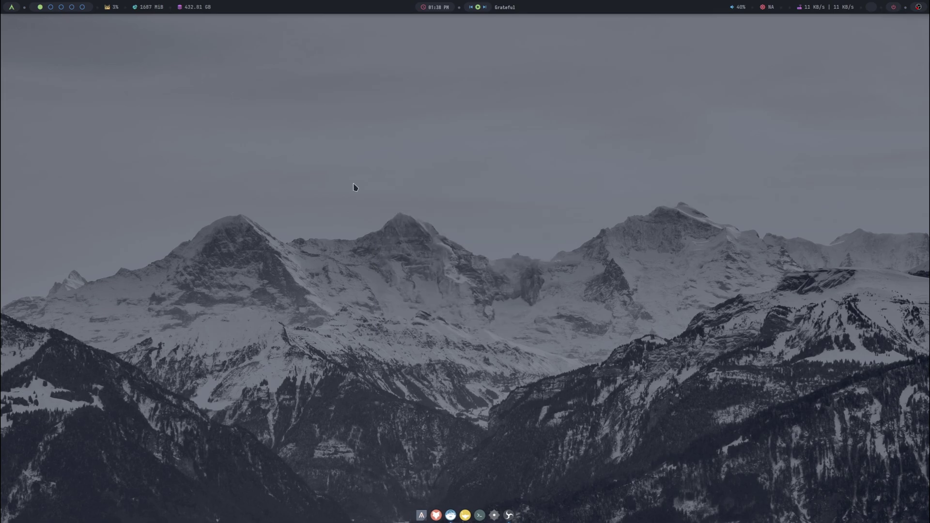
key("super")
type("steam")
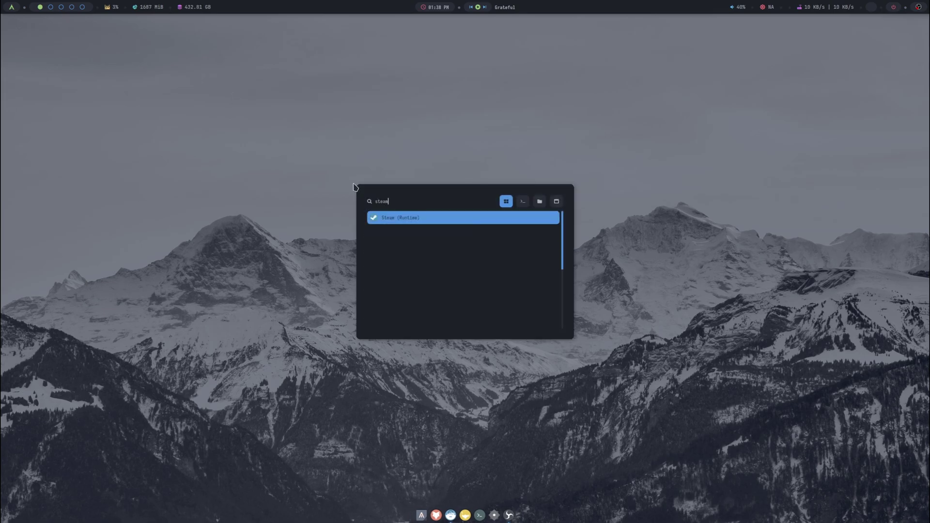
key("Return")
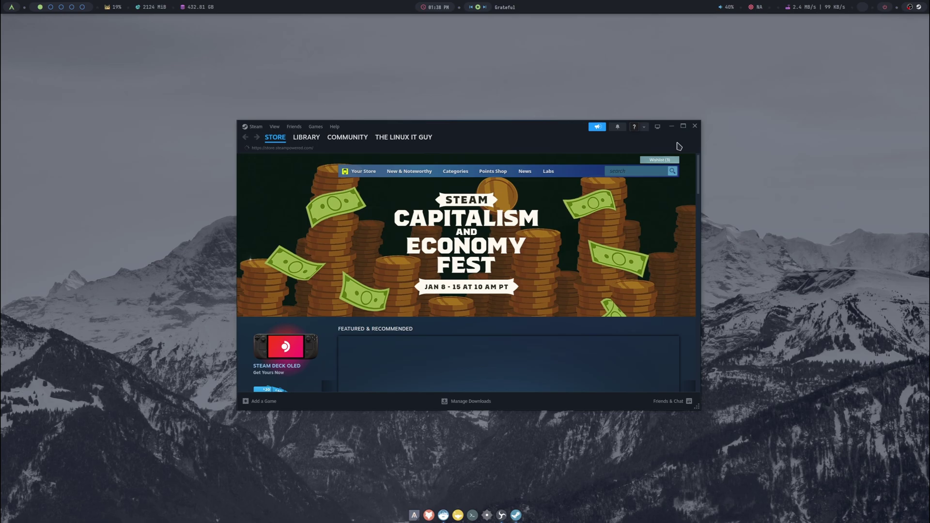
mouse_move(285, 137)
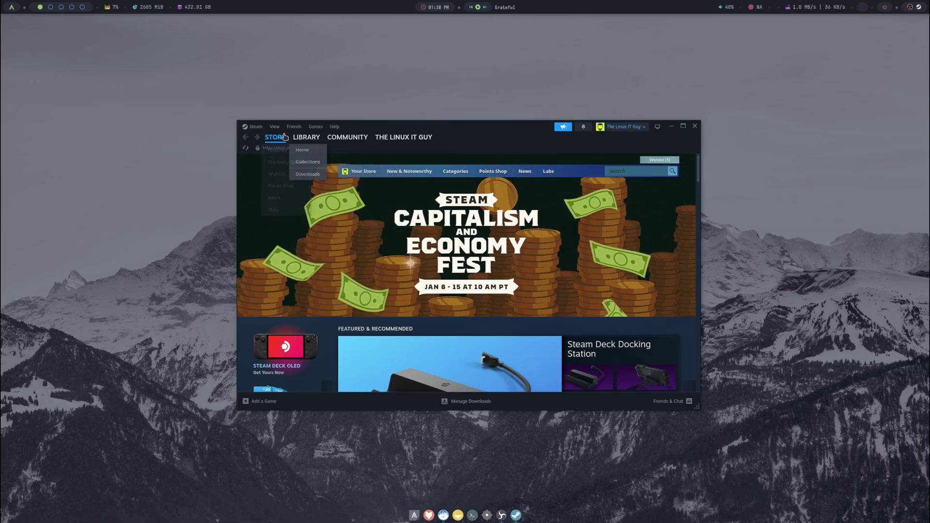
left_click(252, 126)
In Steam Settings, enable Steam Play for all other titles and restart Steam to apply it
left_click(264, 200)
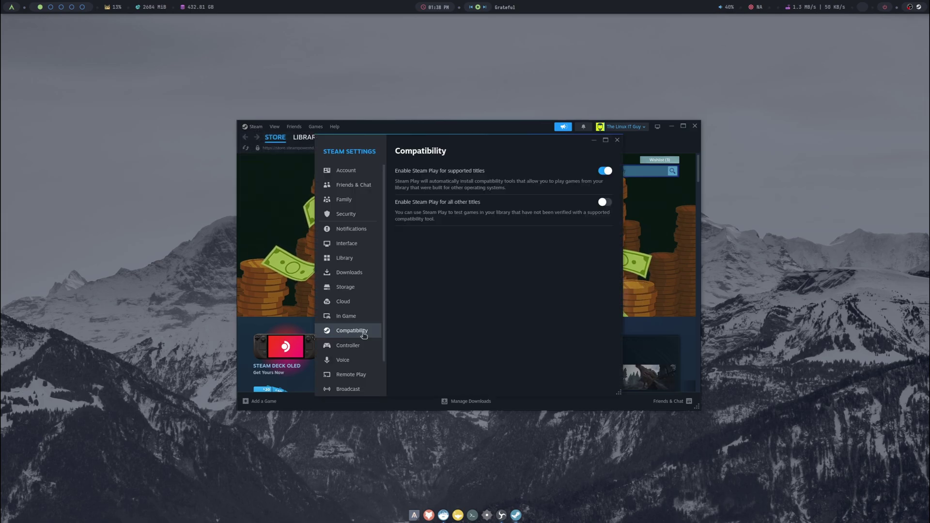
left_click(605, 203)
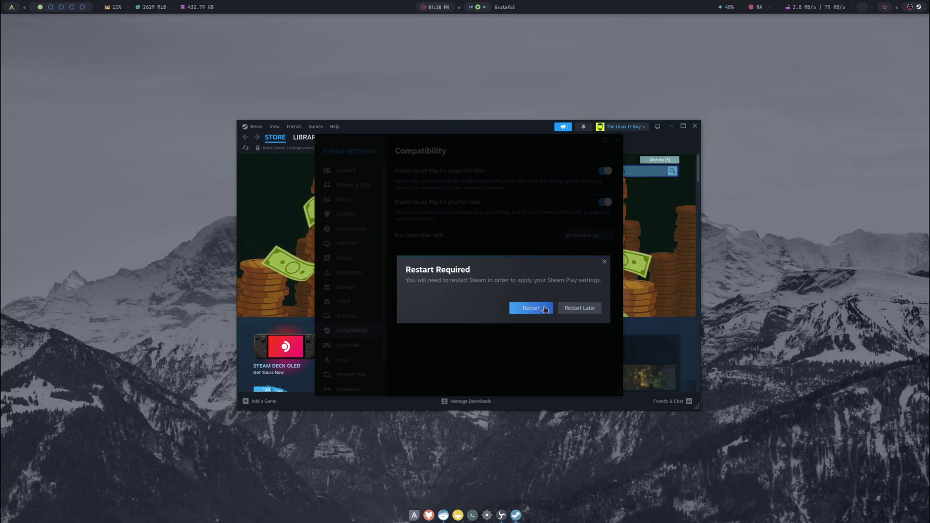
left_click(532, 308)
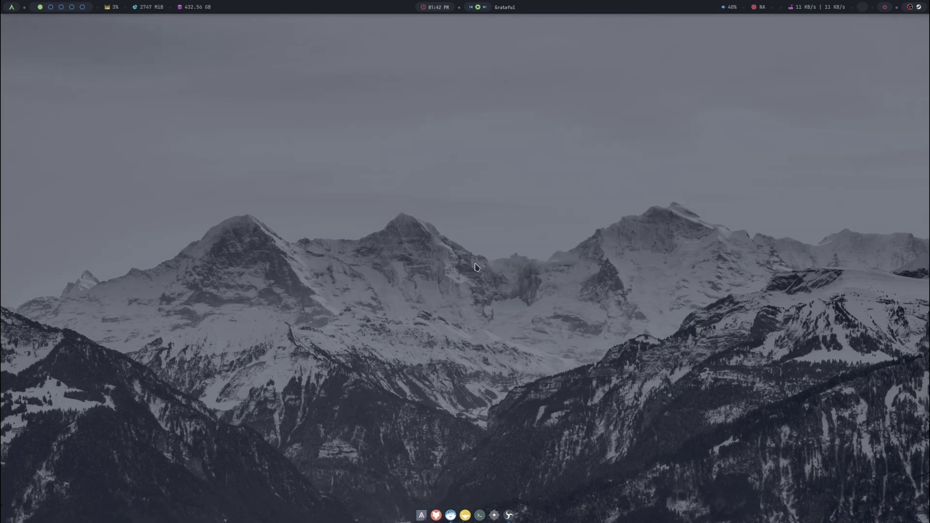
Launch Nitrogen via Rofi, target Screen 1, select the dark Arch logo and move the window top-left
key("super")
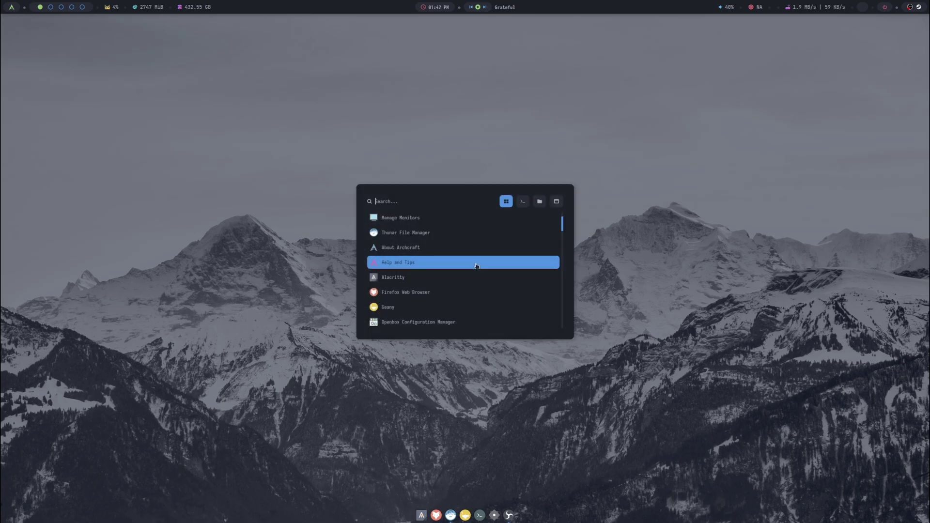
type("nitro")
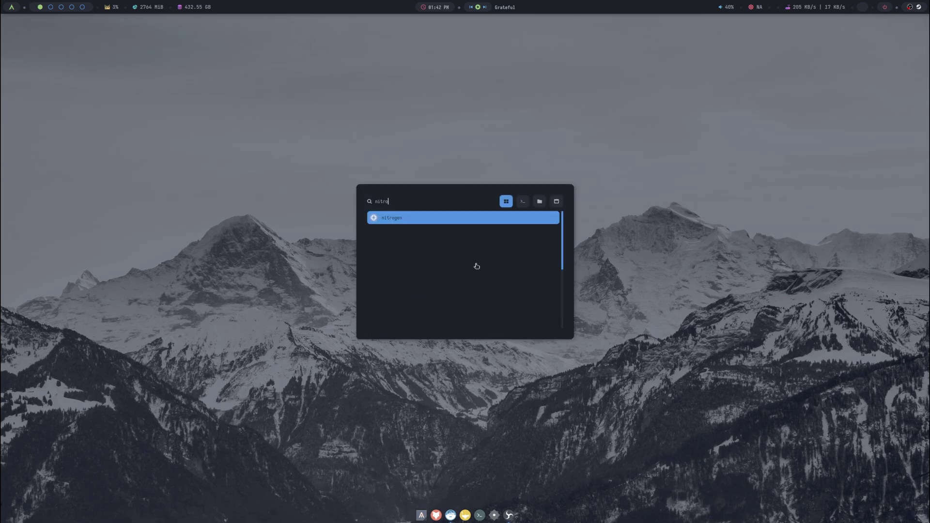
key("Return")
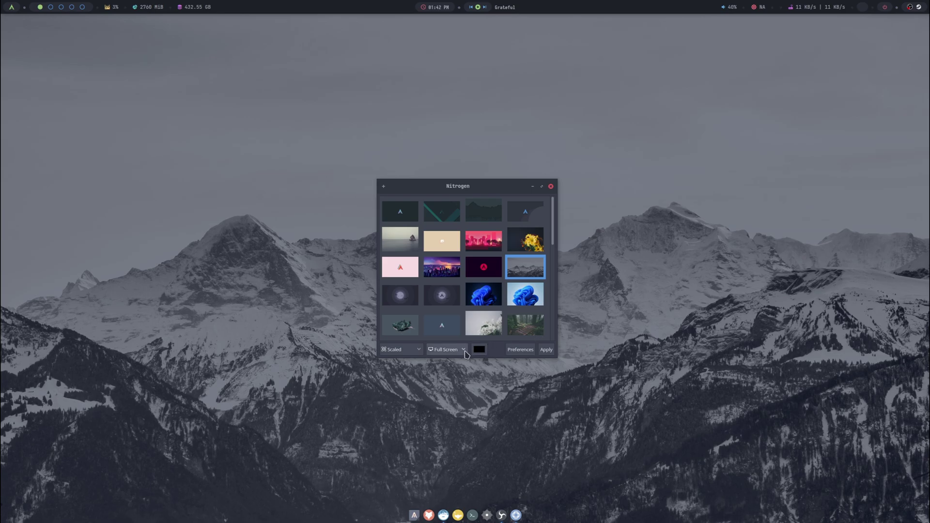
left_click(462, 349)
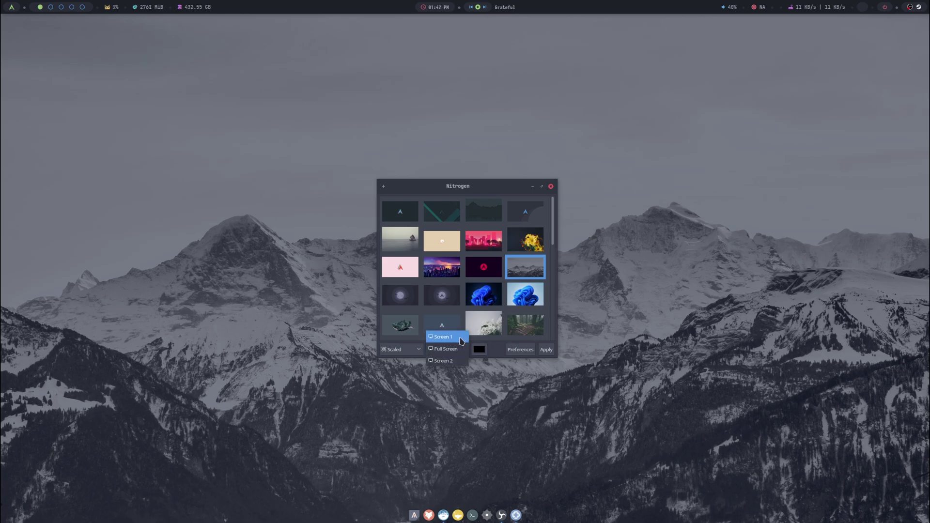
left_click(460, 341)
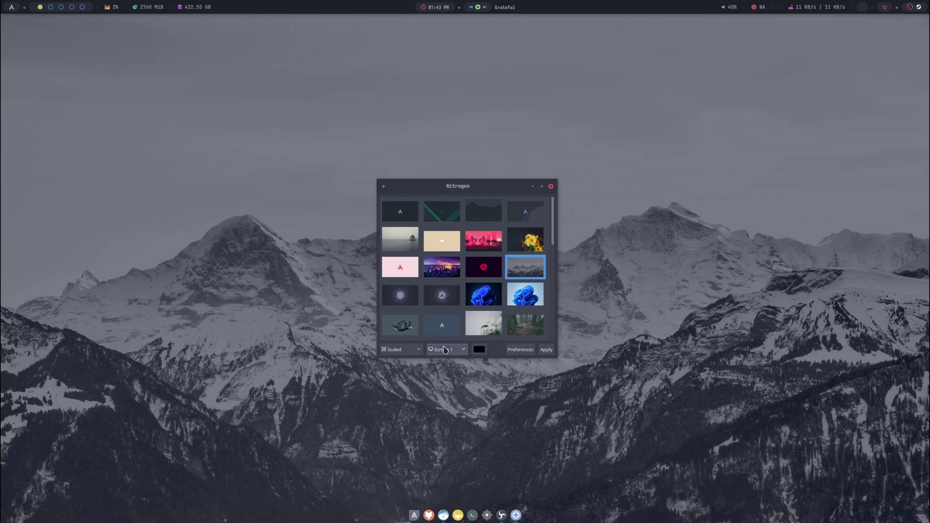
left_click(412, 215)
left_click_drag(450, 185, 114, 47)
Apply the dark Arch logo, teal stripes, mountains-and-forest and blue Arch logo wallpapers in turn
left_click(211, 211)
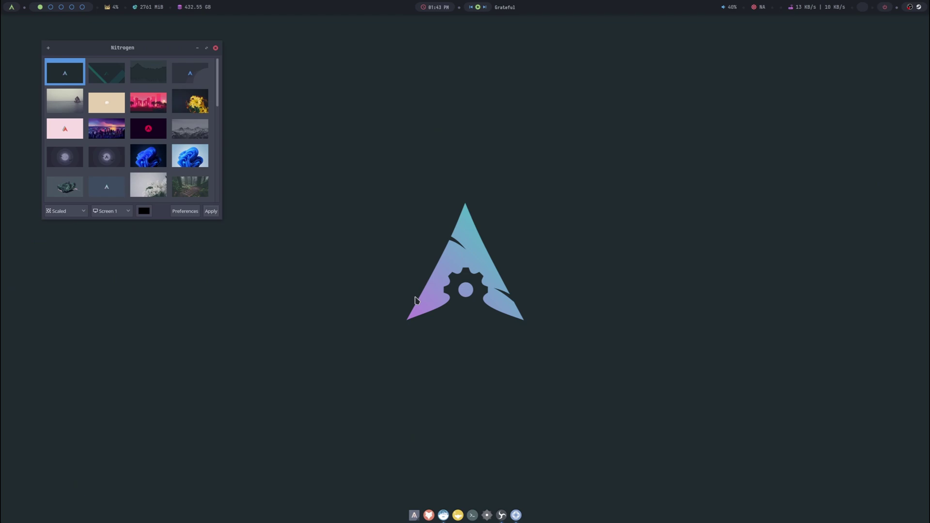
left_click(113, 78)
left_click(211, 211)
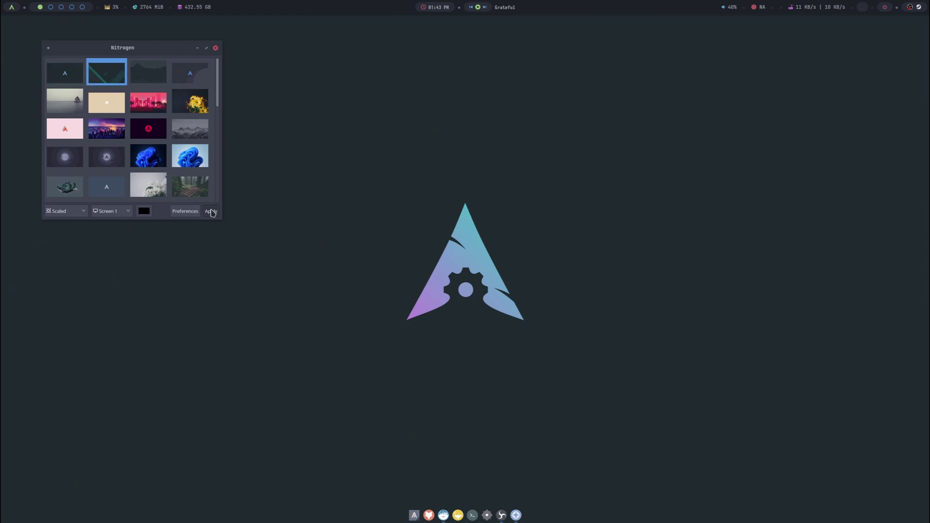
left_click(161, 81)
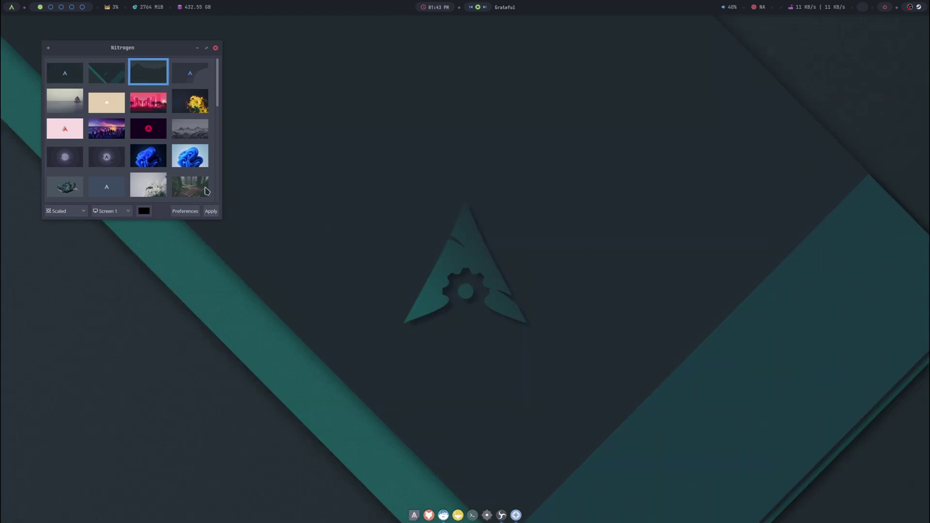
left_click(211, 212)
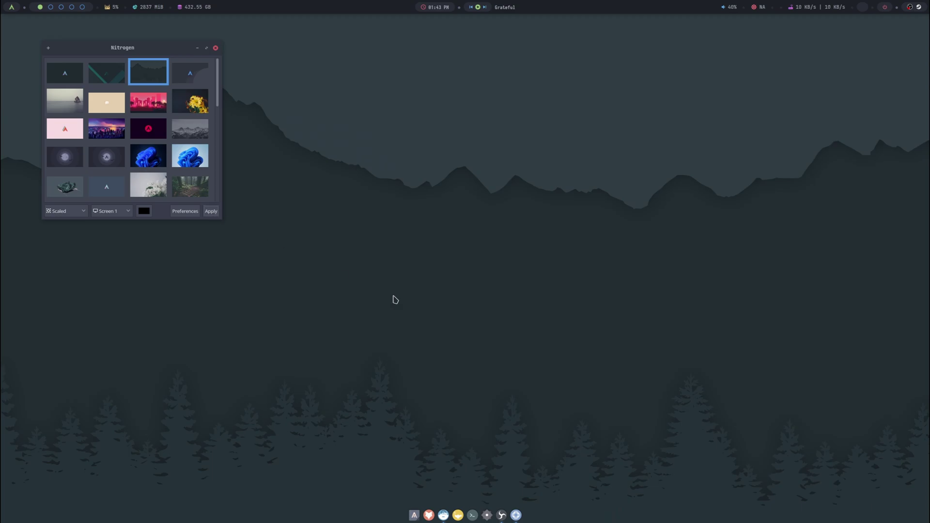
left_click(191, 83)
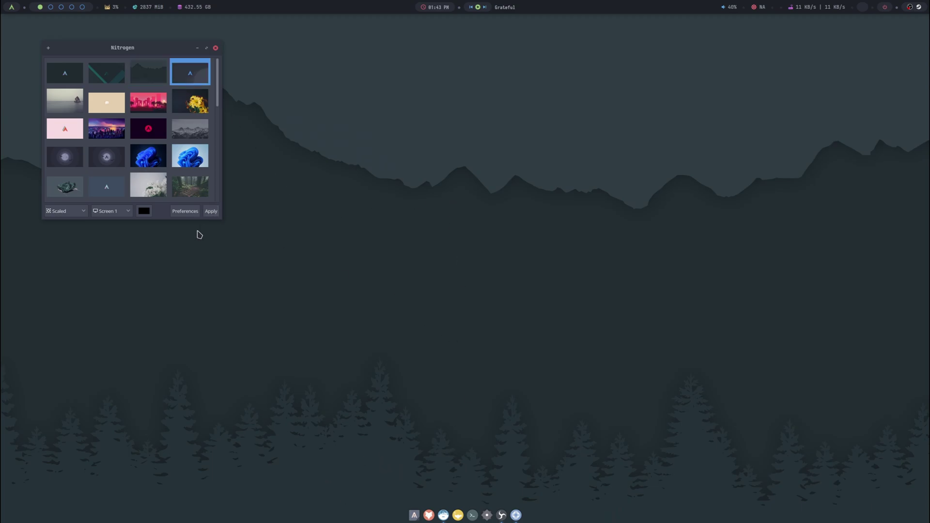
left_click(211, 212)
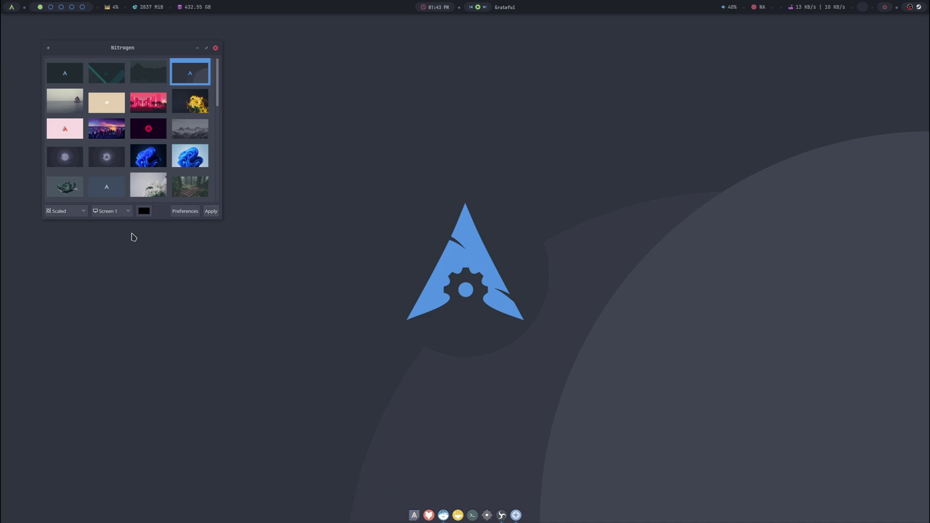
Try the misty sea, beige chick, pink city and yellow flowers wallpapers
left_click(69, 109)
left_click(212, 212)
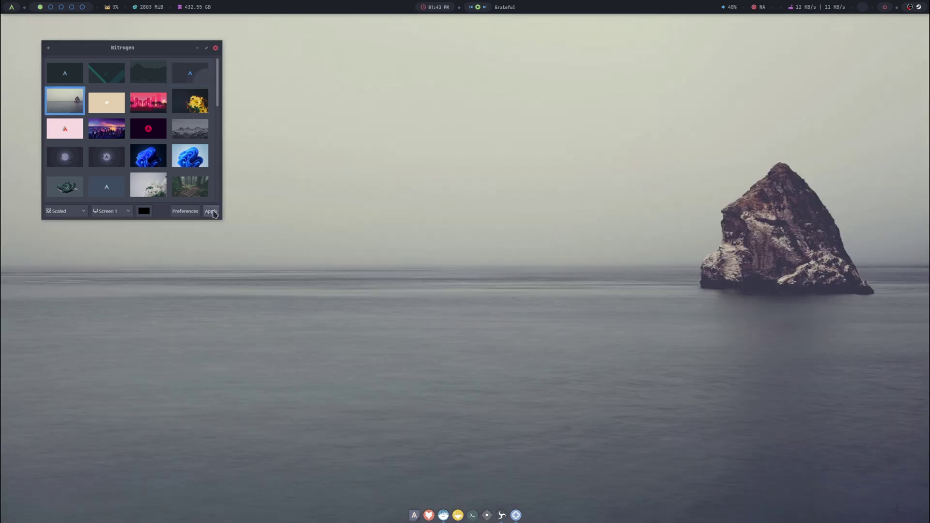
left_click(124, 110)
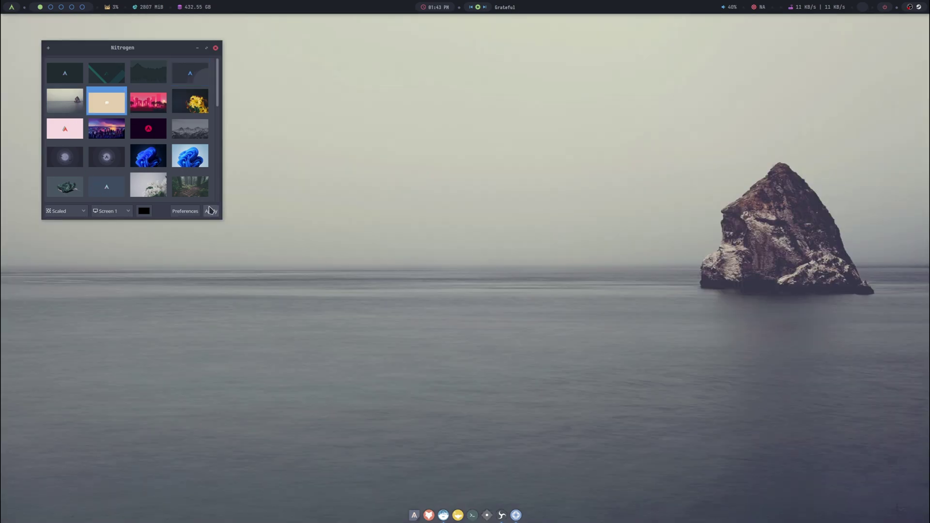
left_click(211, 212)
left_click(149, 109)
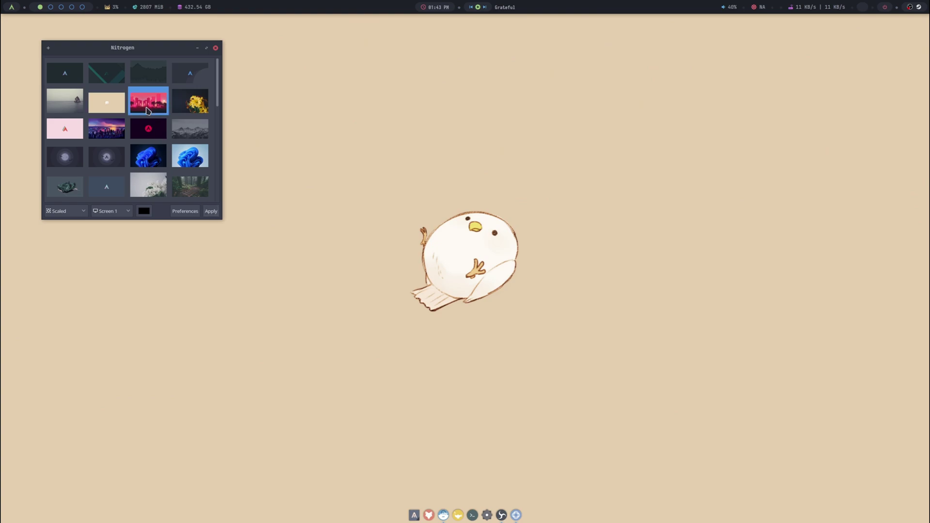
left_click(211, 212)
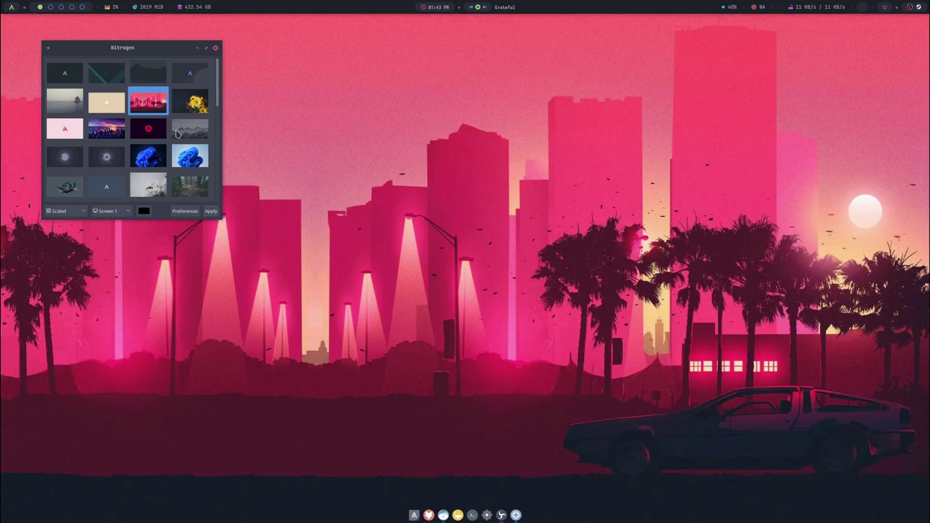
left_click(188, 112)
left_click(212, 213)
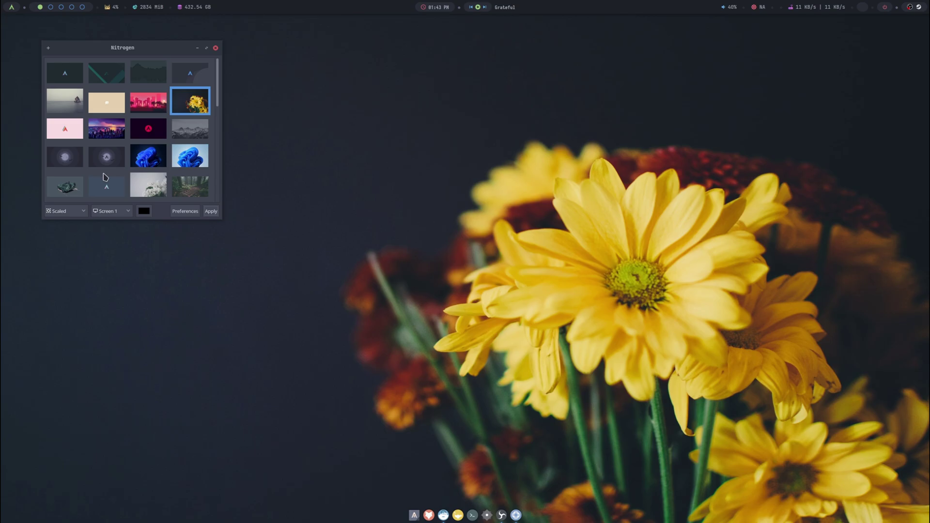
Try the pink Arch logo, purple city, red Arch logo and grey mountains wallpapers
left_click(61, 132)
left_click(212, 212)
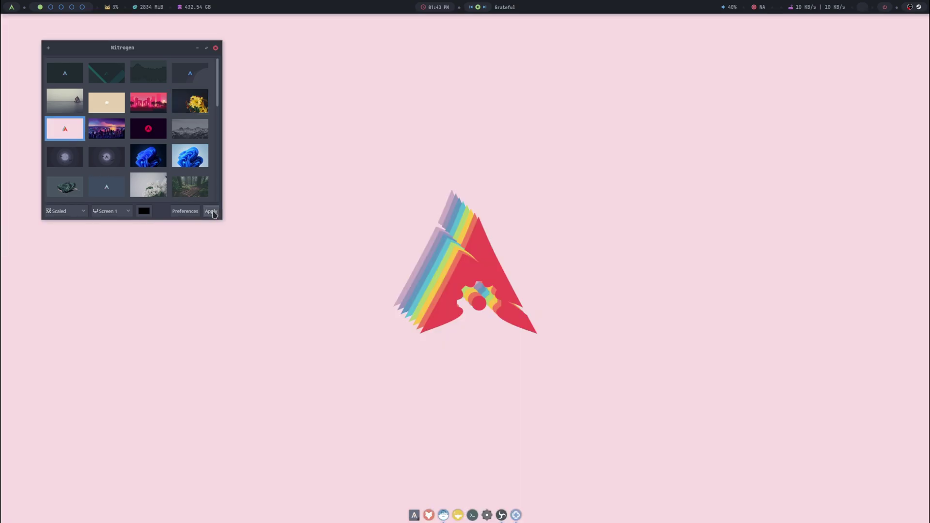
left_click(113, 135)
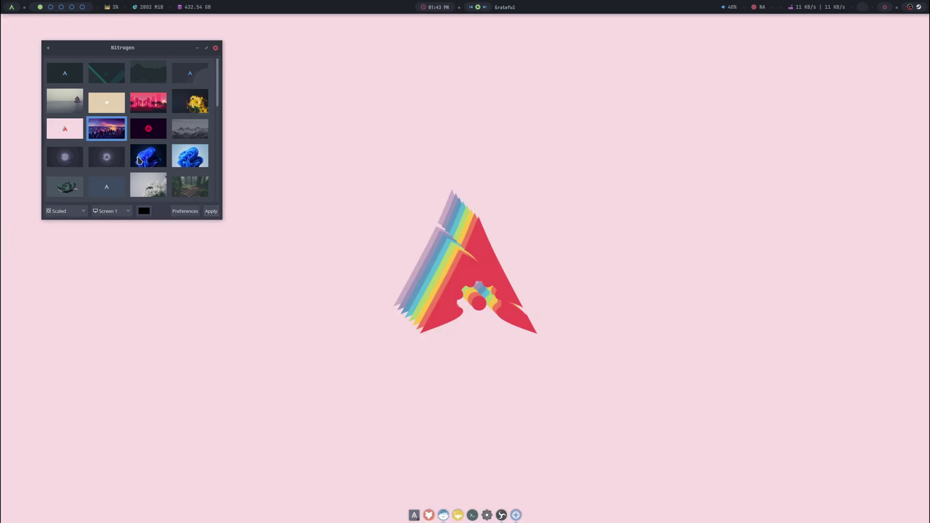
left_click(212, 213)
left_click(154, 135)
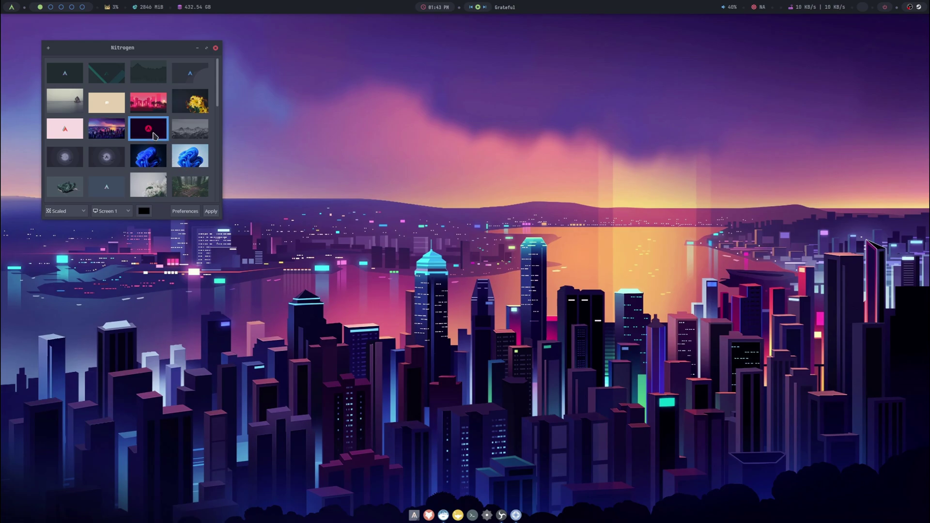
left_click(212, 213)
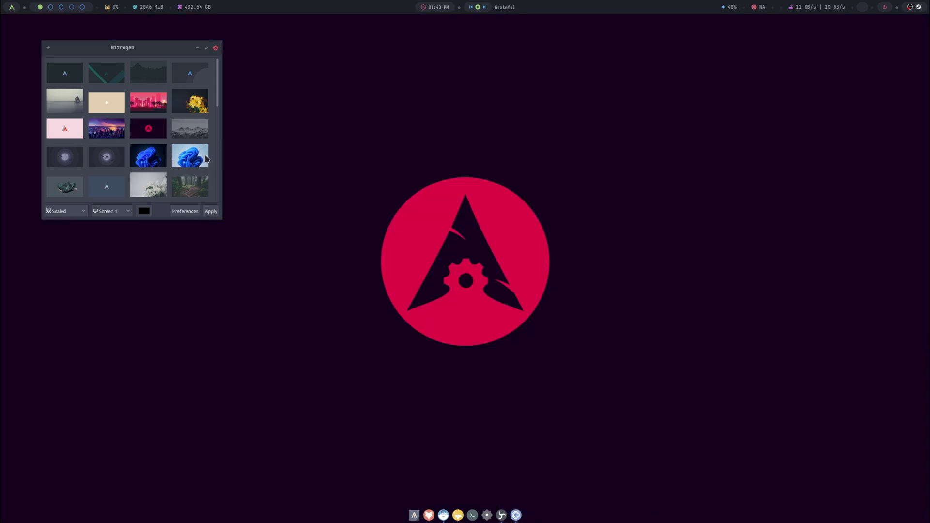
left_click(192, 136)
left_click(217, 216)
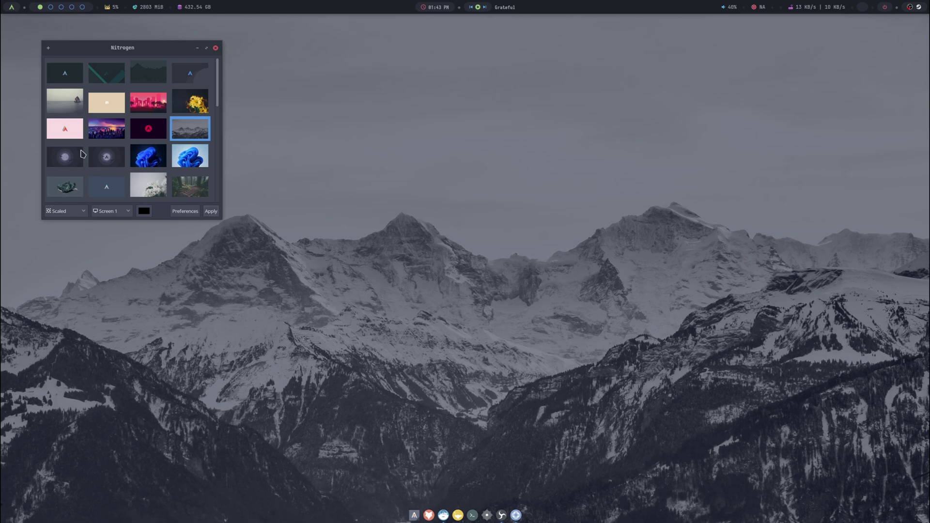
Try the moon-and-bats, dark blue swirl and light blue swirl wallpapers
left_click(68, 158)
left_click(215, 213)
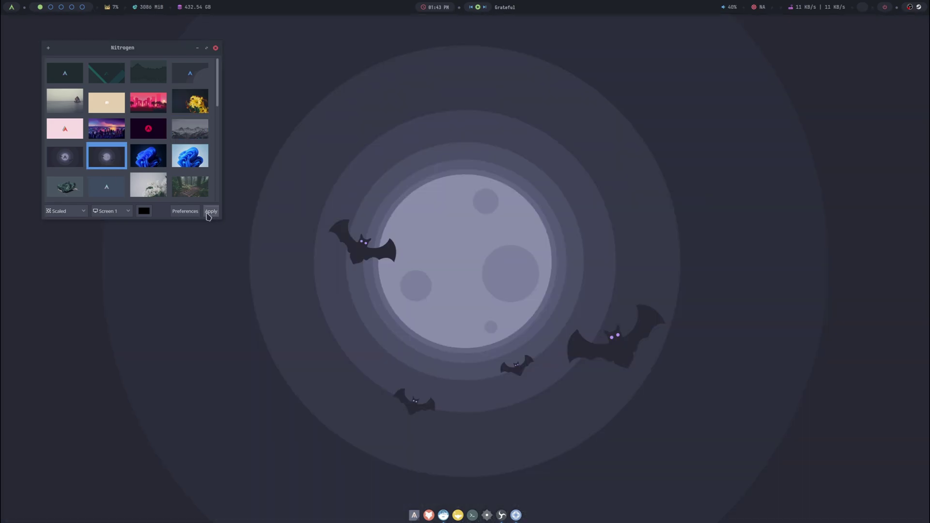
left_click(111, 159)
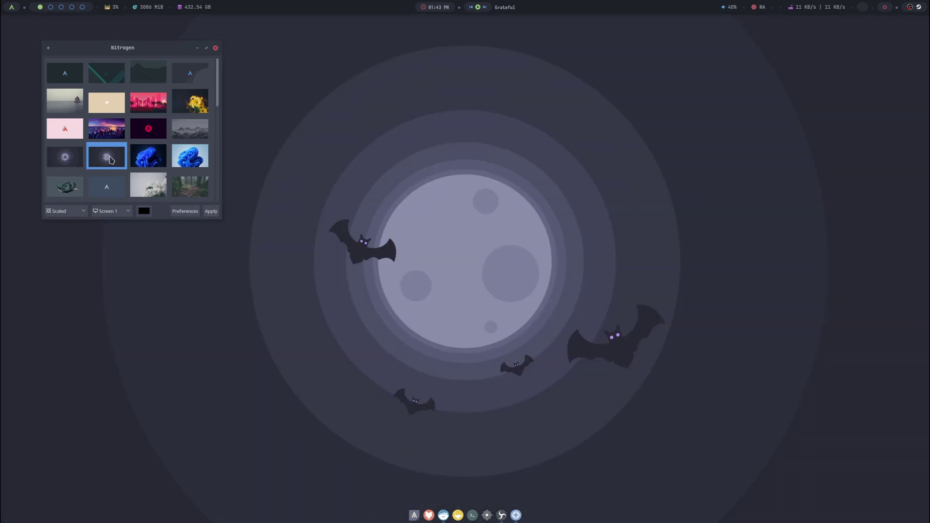
left_click(145, 160)
left_click(210, 213)
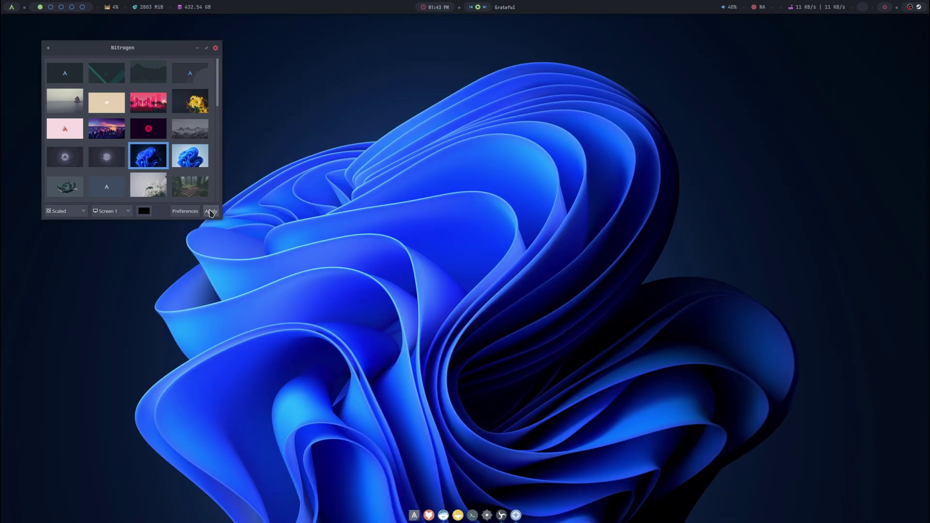
left_click(199, 164)
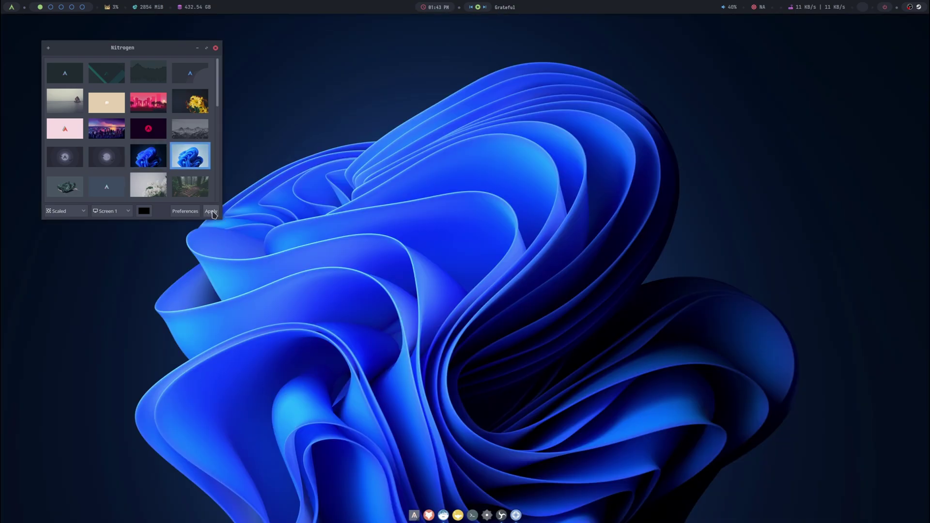
left_click(215, 214)
Apply the DeLorean wallpaper, then the slate-blue Arch logo wallpaper
left_click(65, 188)
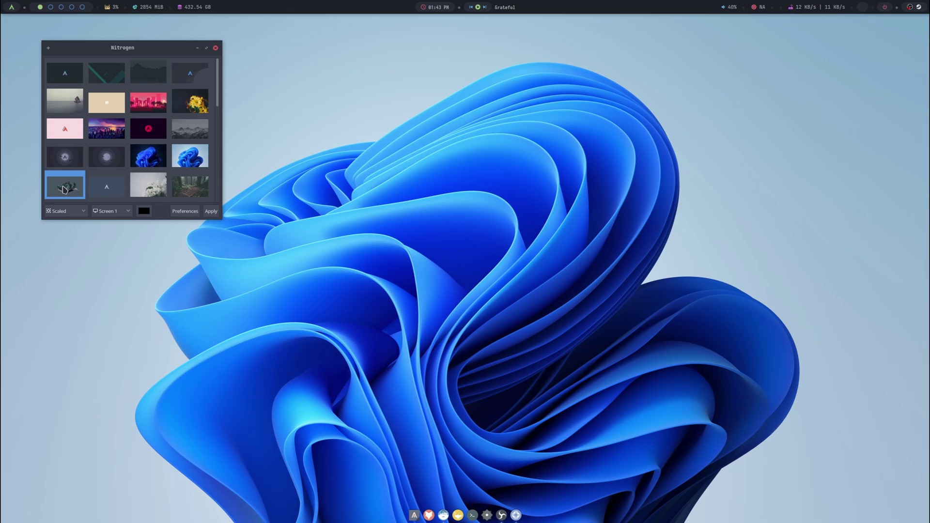
left_click(211, 213)
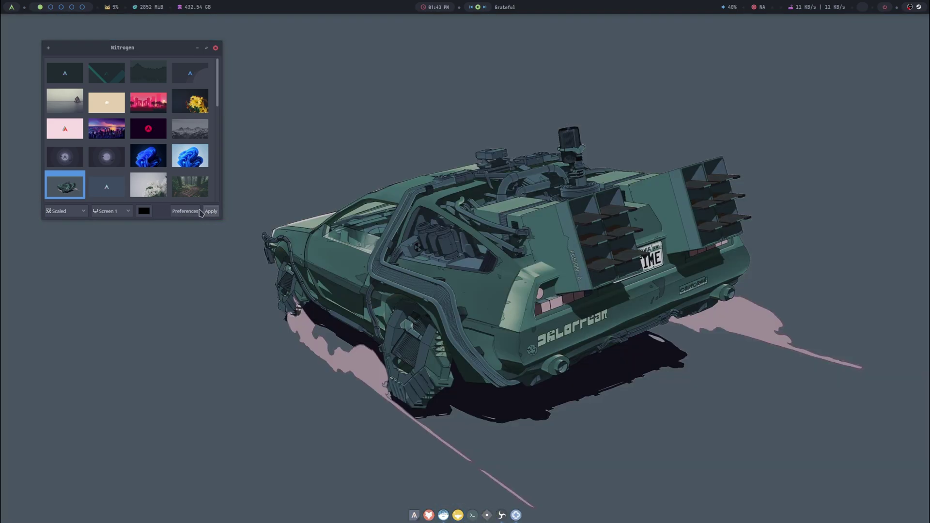
left_click(108, 186)
left_click(211, 213)
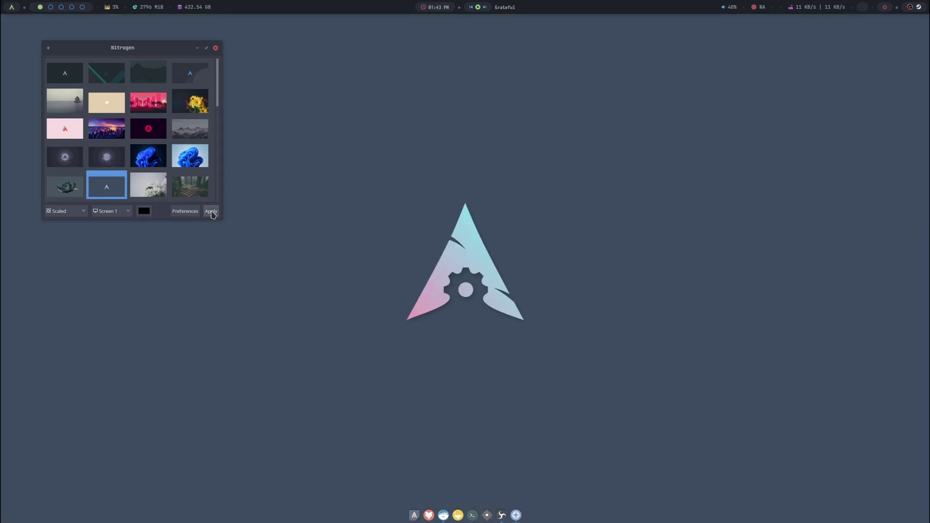
Scroll down and try the white lilac, forest stairs and unicorn-cat wallpapers
scroll(200, 189, "down", 3)
left_click(157, 124)
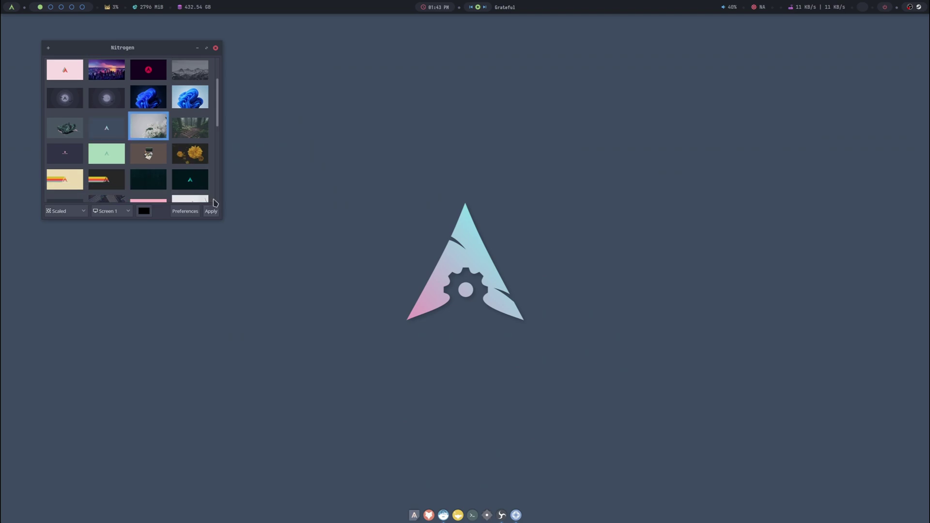
left_click(211, 212)
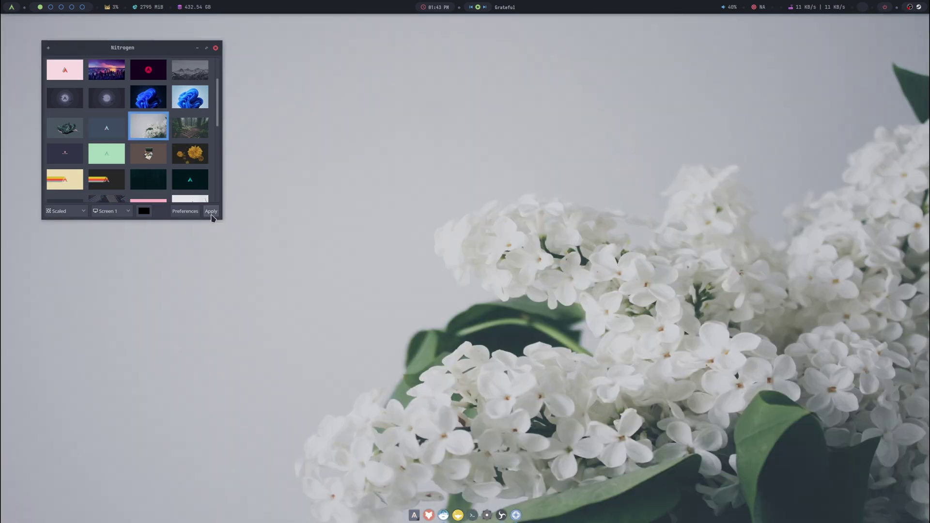
left_click(190, 127)
left_click(211, 212)
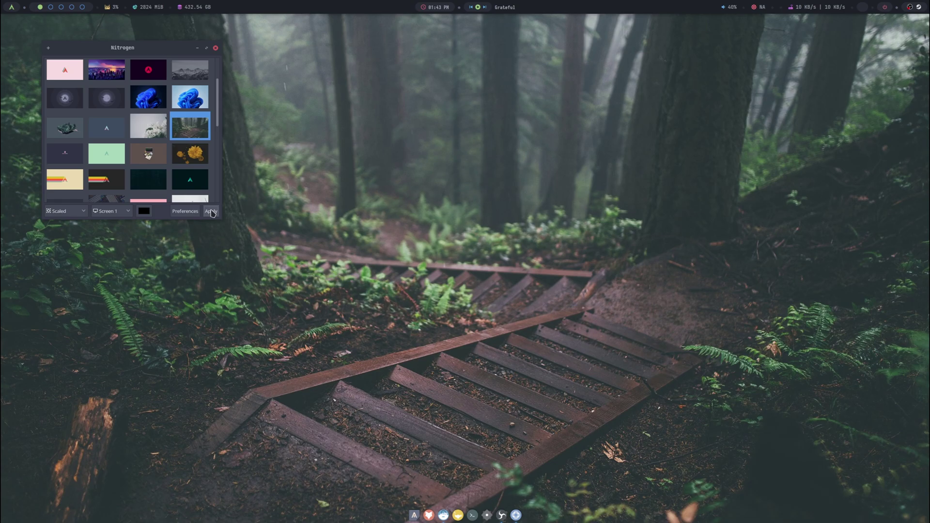
left_click(66, 155)
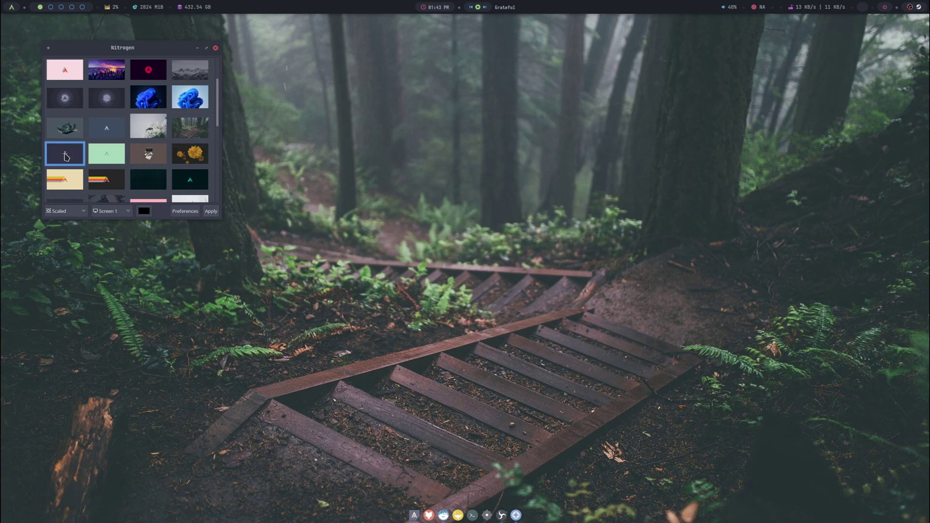
left_click(212, 212)
Try the mint green Arch logo, I AM ROOT cartoon and yellow flower wallpapers
left_click(122, 156)
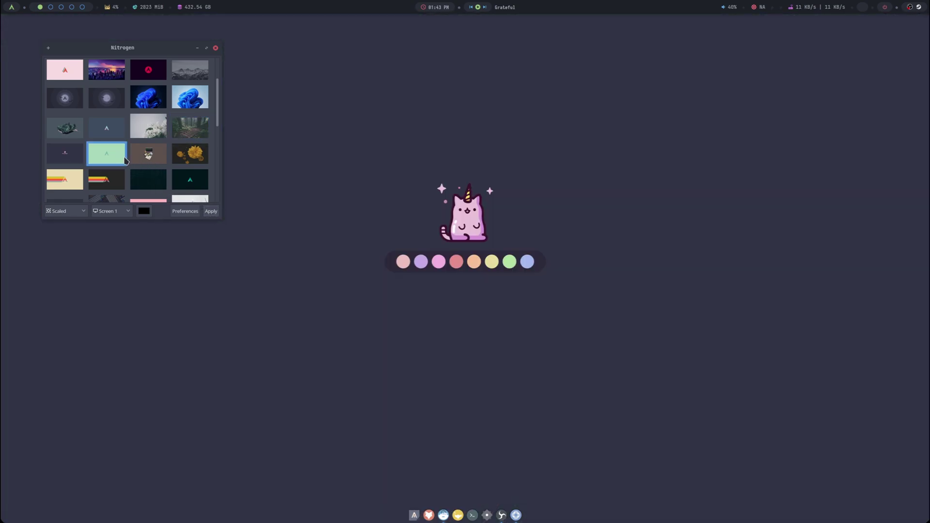
left_click(215, 214)
left_click(154, 162)
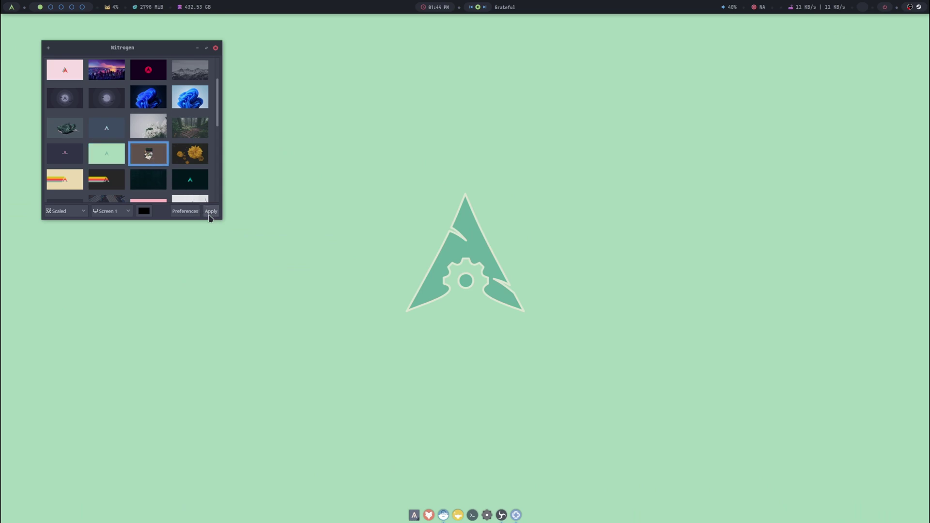
left_click(211, 215)
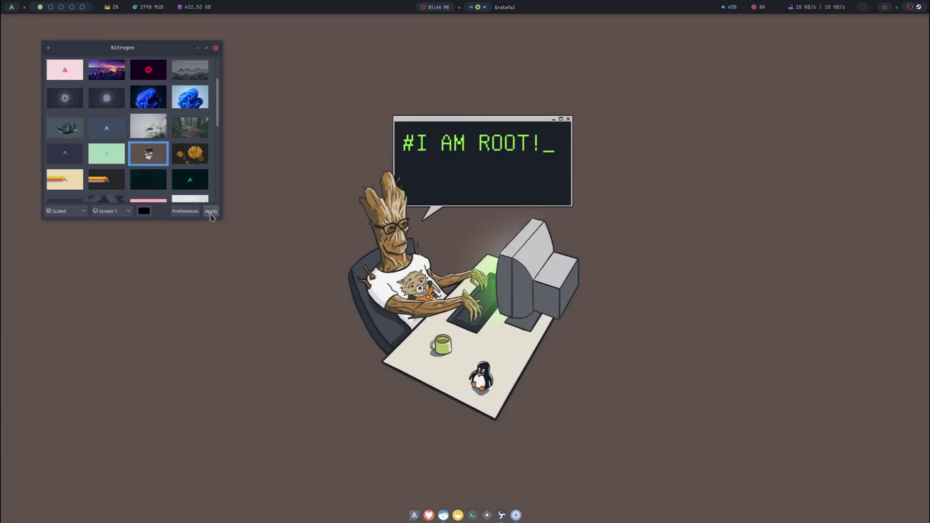
left_click(193, 160)
left_click(212, 213)
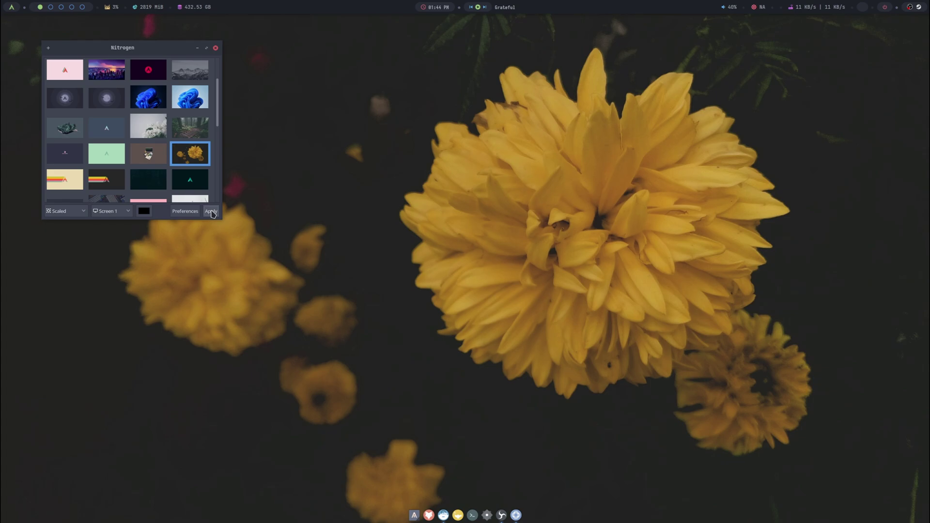
Try the light and dark rainbow Arch, dark teal code and teal Arch logo wallpapers
left_click(80, 185)
left_click(211, 214)
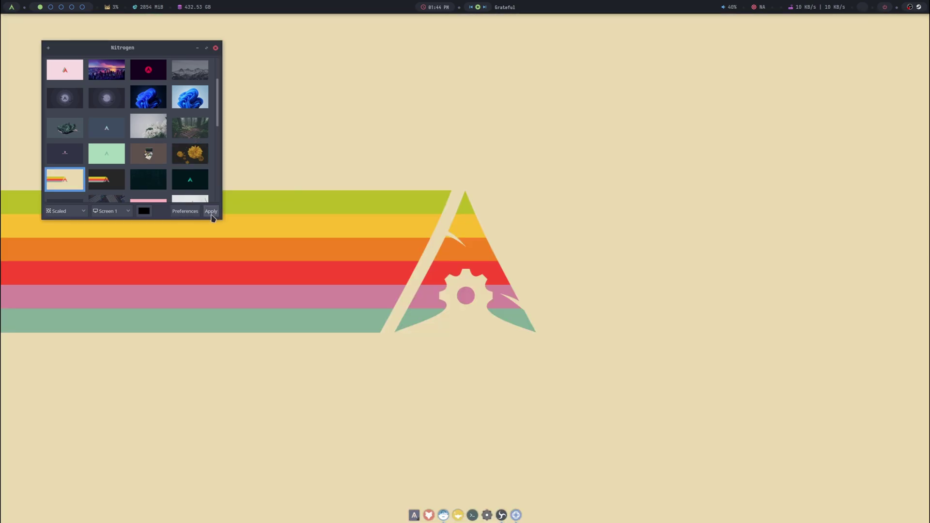
left_click(107, 179)
left_click(211, 214)
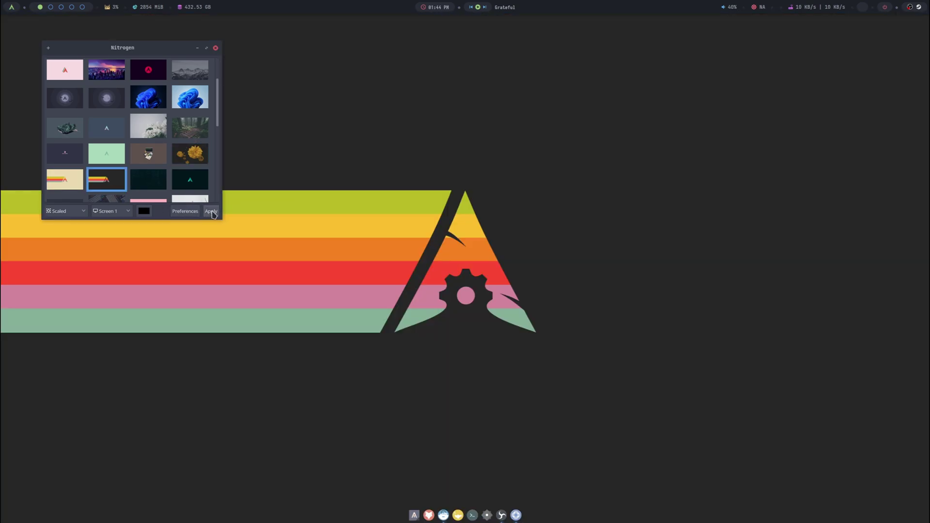
left_click(154, 180)
left_click(211, 213)
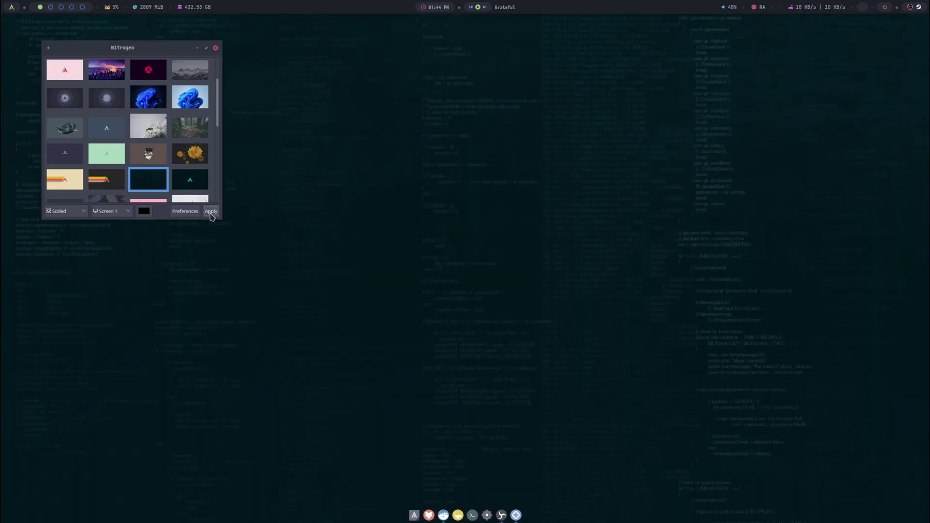
key("Right")
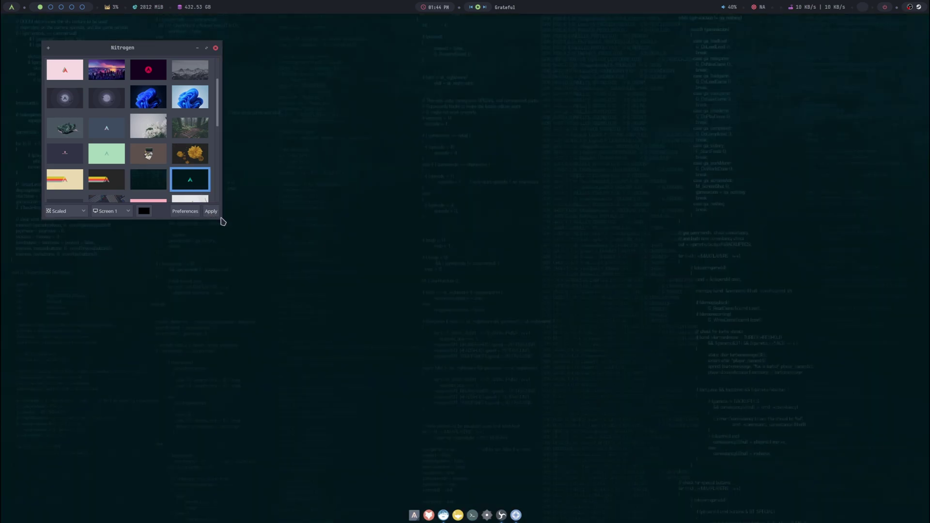
left_click(210, 212)
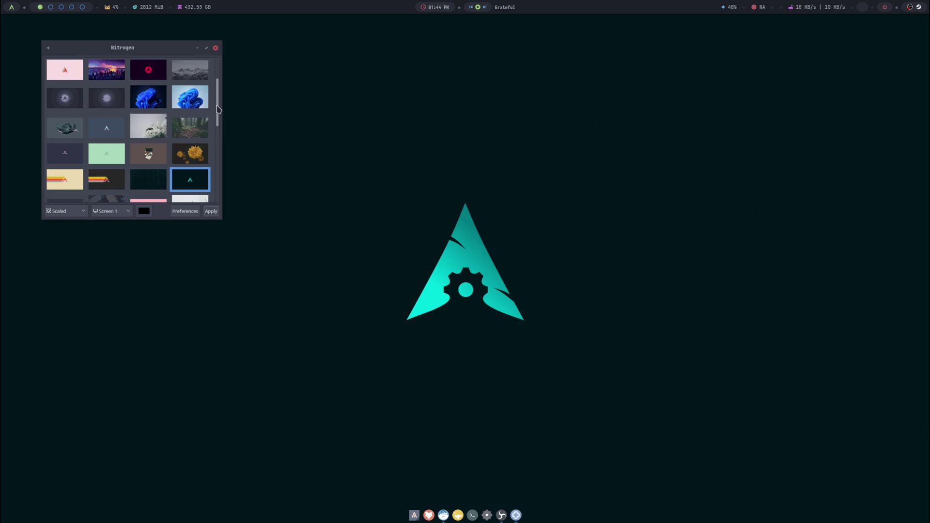
Try the retro wave circle, keyboards, pink low-poly mountains and wildflower wallpapers
left_click_drag(218, 110, 222, 153)
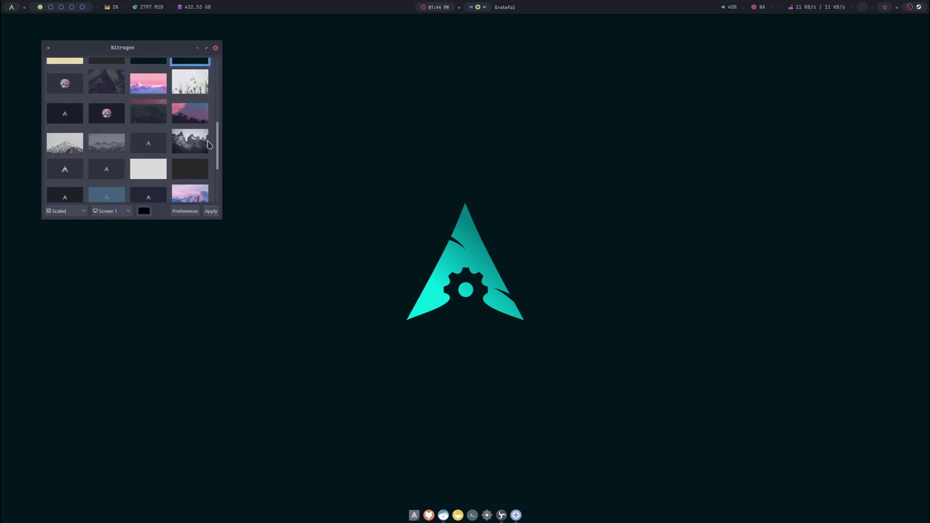
left_click(70, 80)
left_click(210, 211)
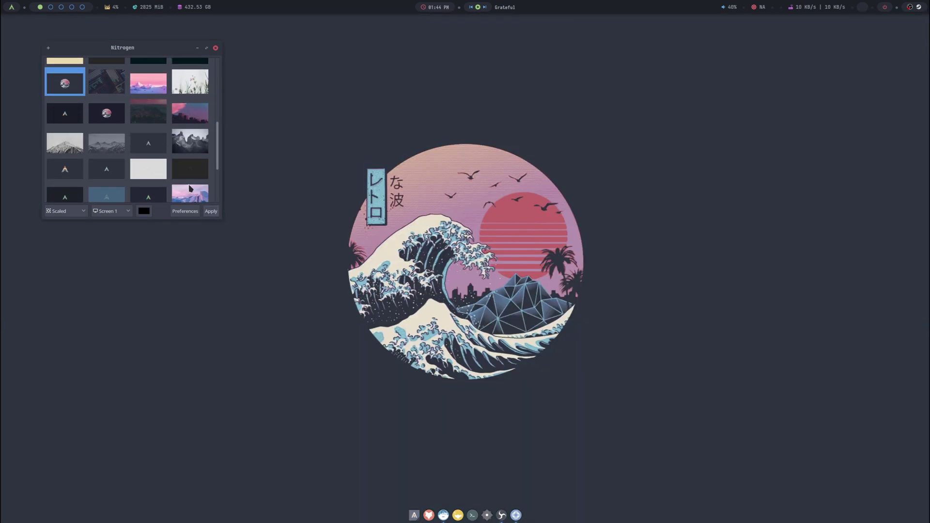
key("Right")
left_click(211, 211)
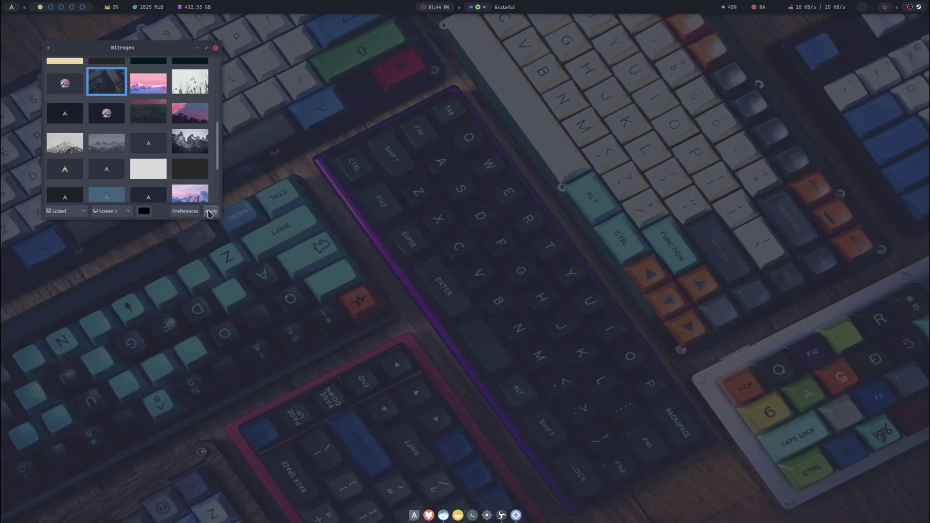
left_click(146, 90)
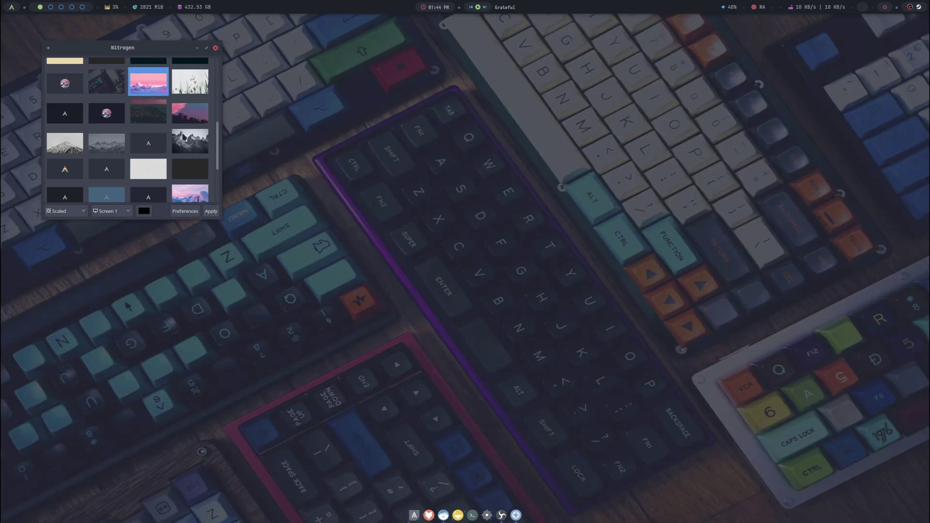
left_click(210, 211)
left_click(187, 94)
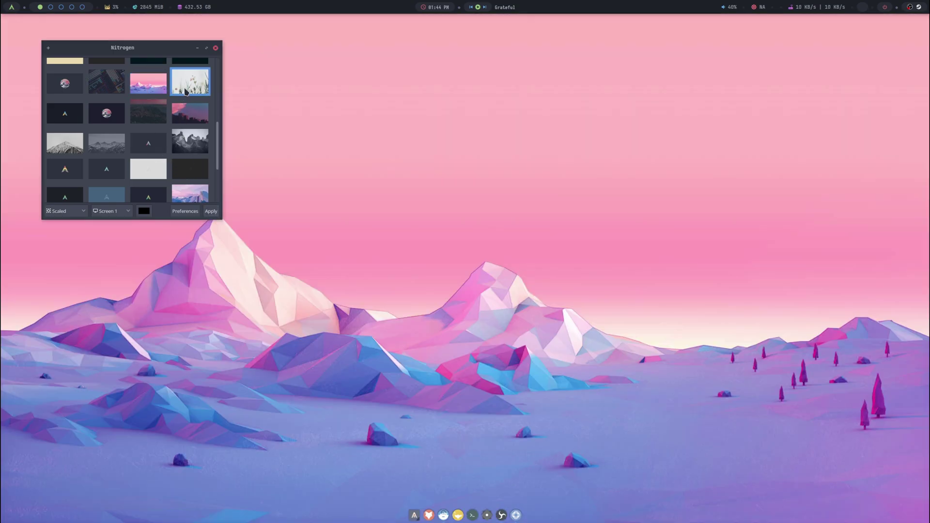
left_click(212, 212)
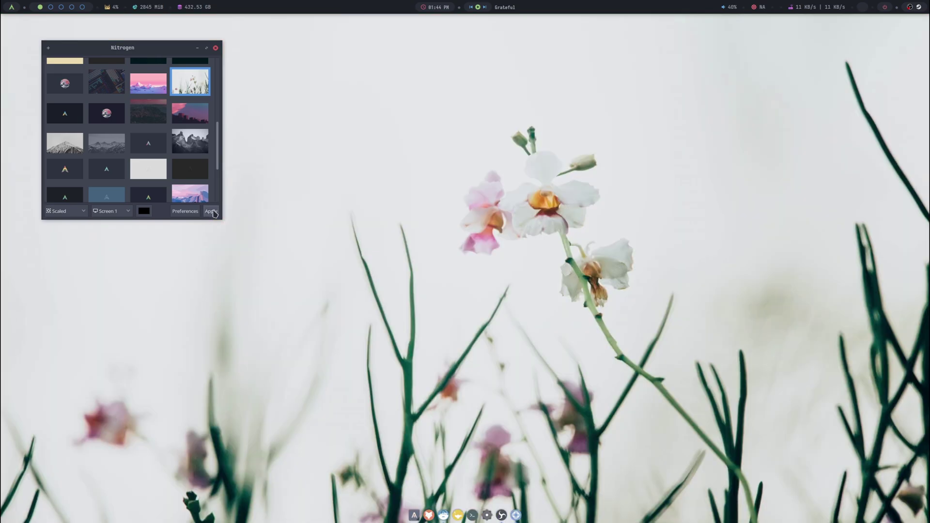
Try the blue-yellow Arch logo, retro wave, city skyline and pink-sky buildings wallpapers
left_click(75, 116)
left_click(211, 212)
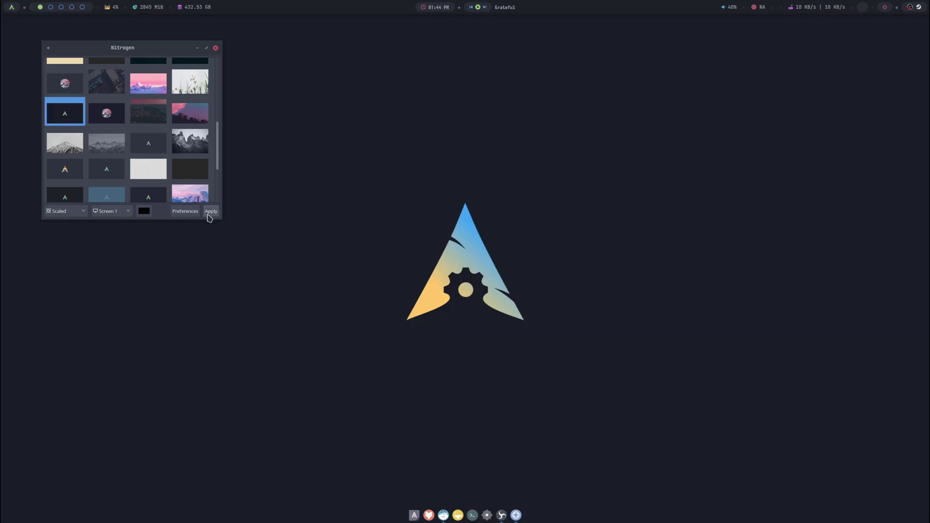
left_click(112, 117)
left_click(211, 212)
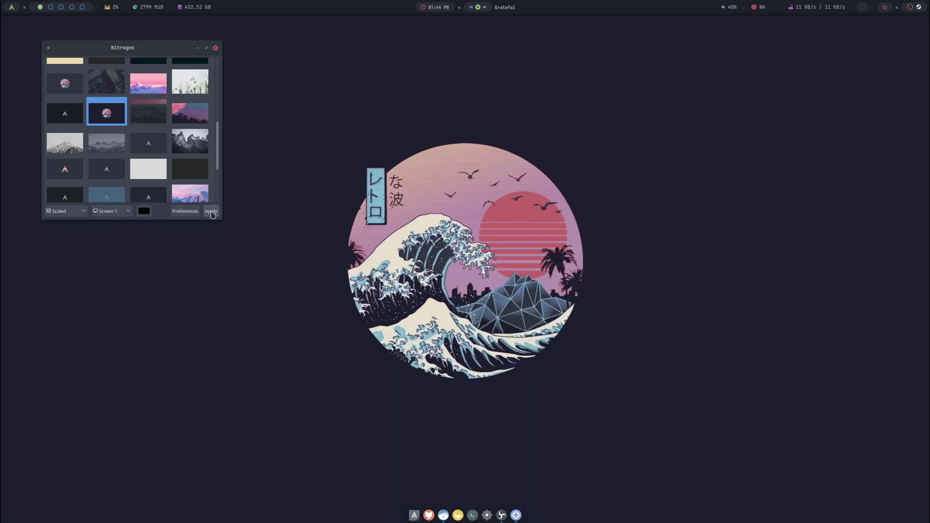
left_click(146, 115)
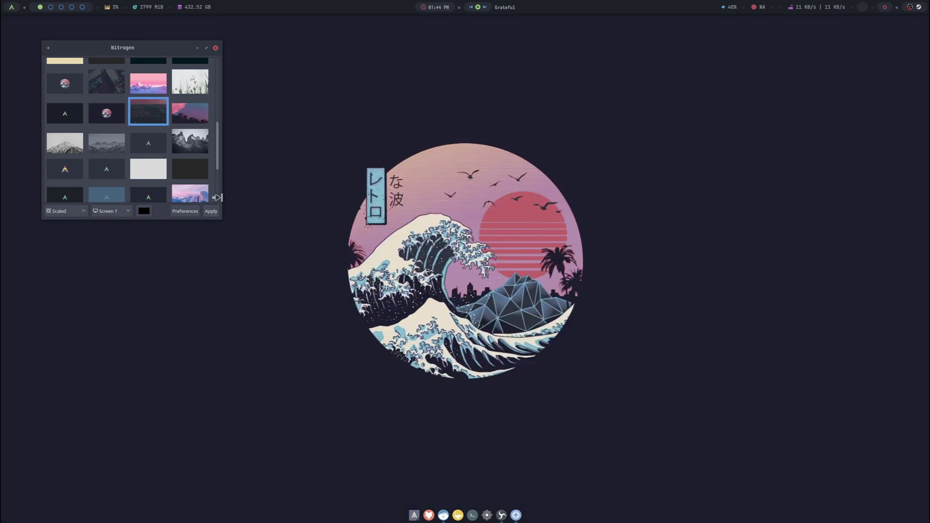
left_click(211, 212)
left_click(185, 119)
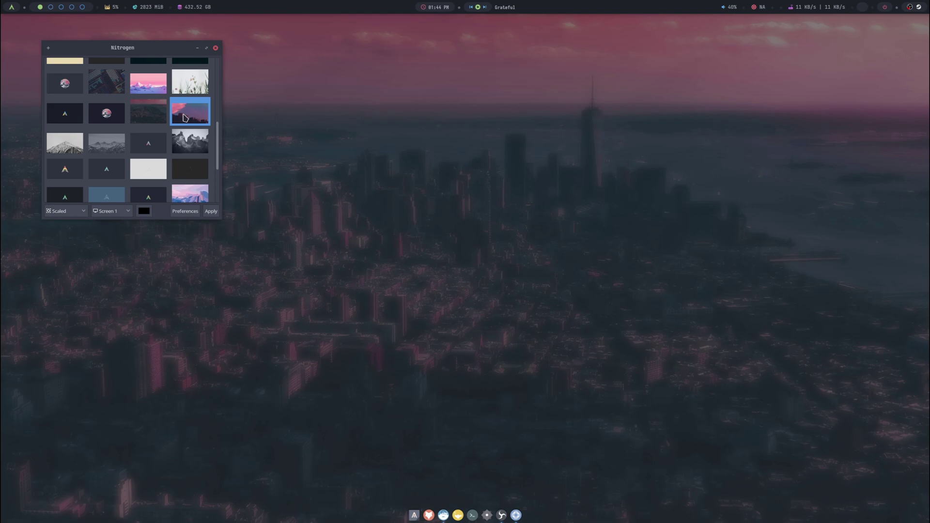
left_click(212, 212)
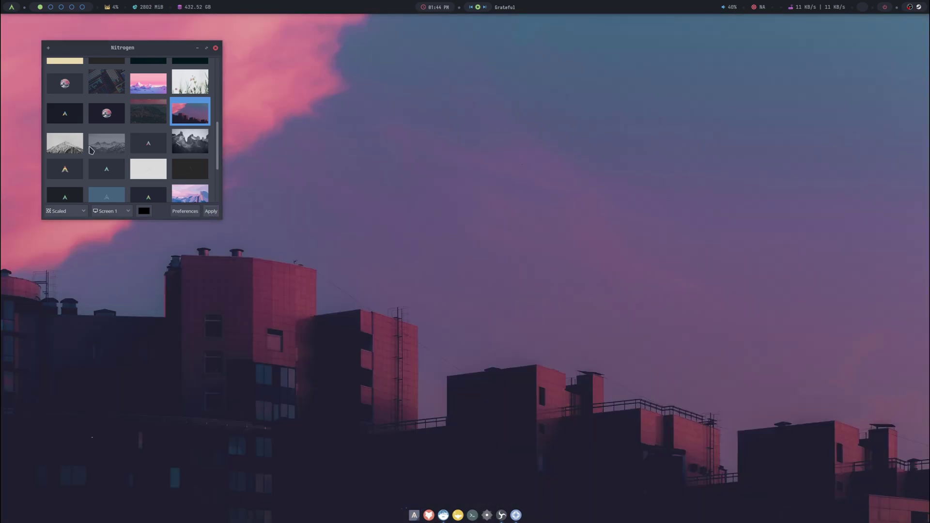
Try the snowy mountain, pink-teal Arch logo, dark mountain range and rainbow Arch logo wallpapers
left_click(68, 146)
left_click(215, 210)
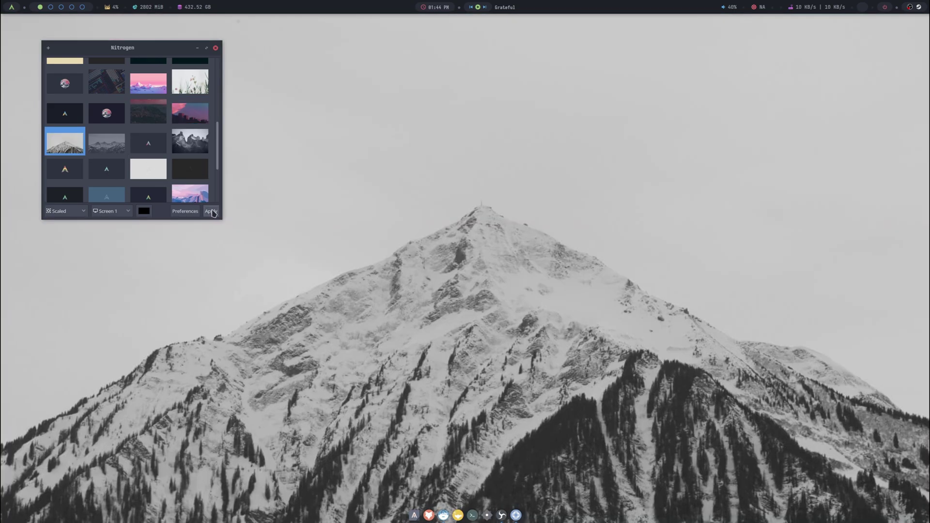
left_click(163, 152)
left_click(212, 212)
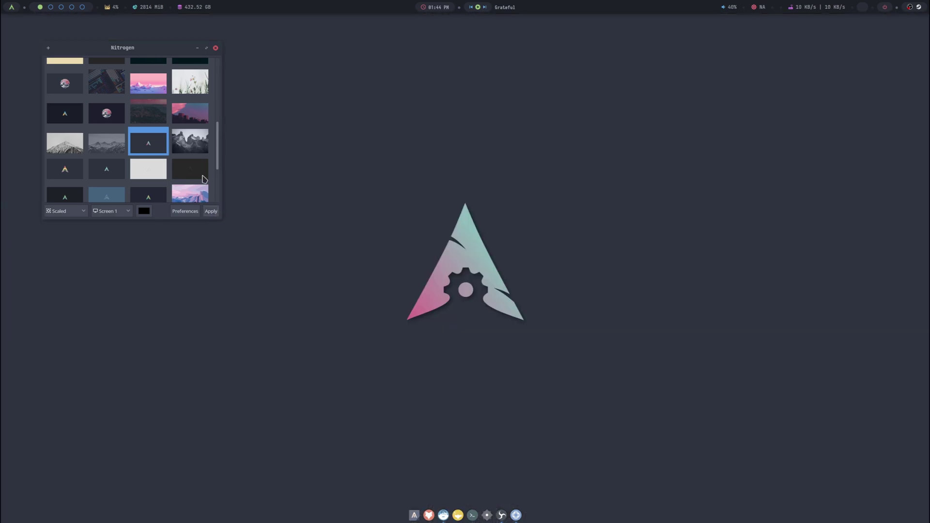
left_click(197, 152)
left_click(211, 212)
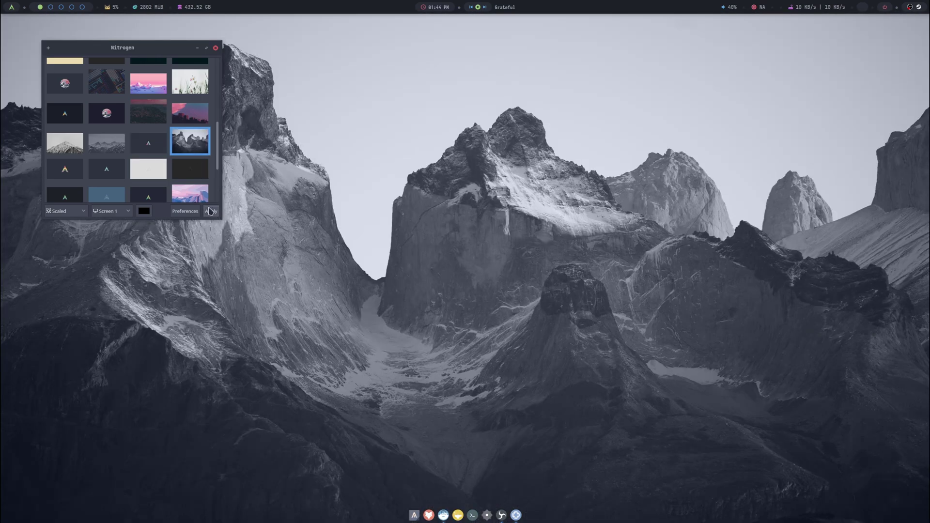
left_click(77, 172)
left_click(212, 212)
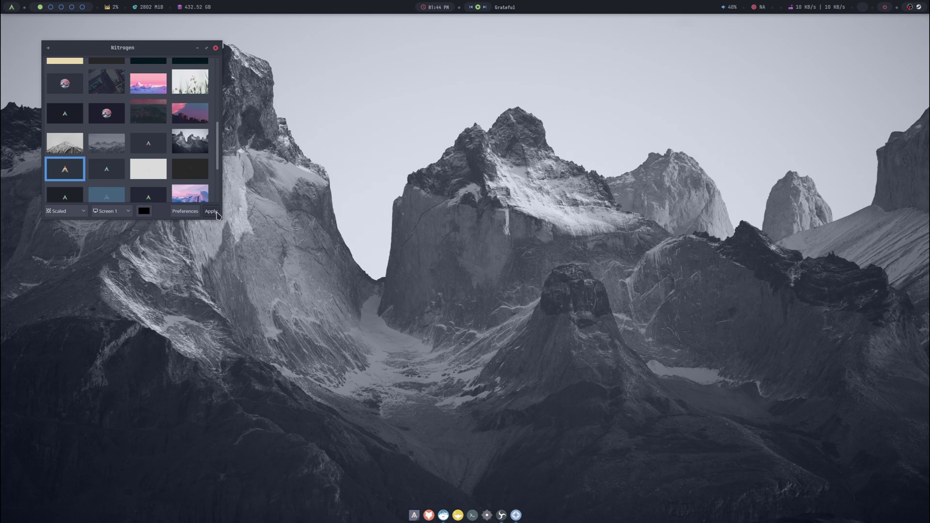
Apply the teal Arch logo and white embossed wallpapers, then double-click the dark Arch-logo thumbnail
left_click(119, 173)
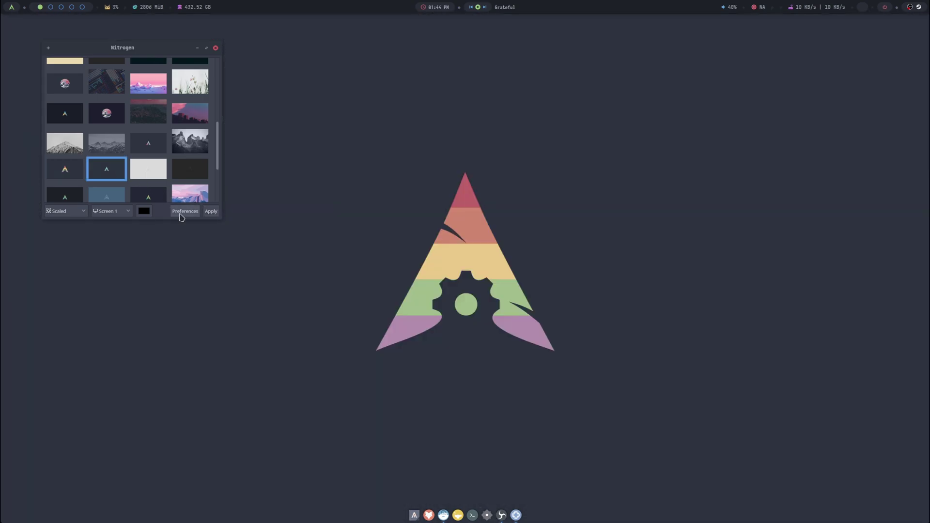
left_click(211, 212)
key("Right")
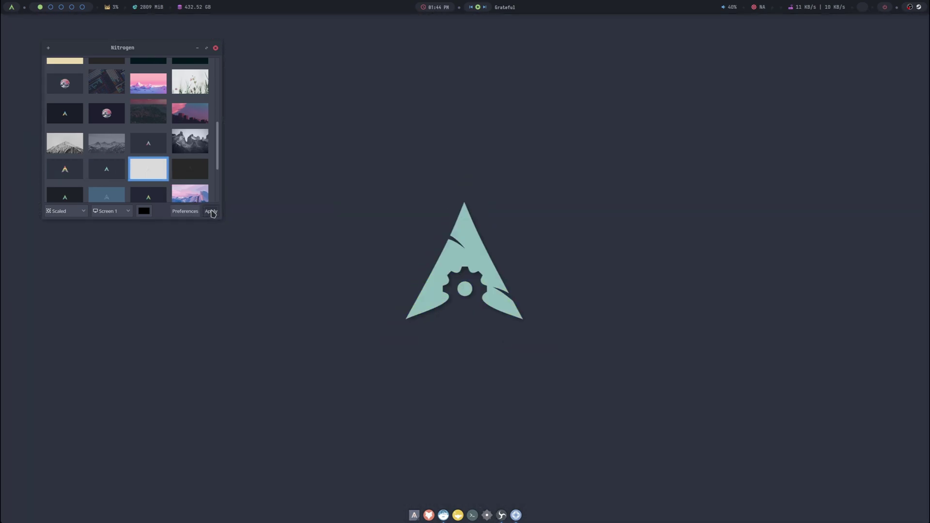
left_click(211, 211)
double_click(194, 175)
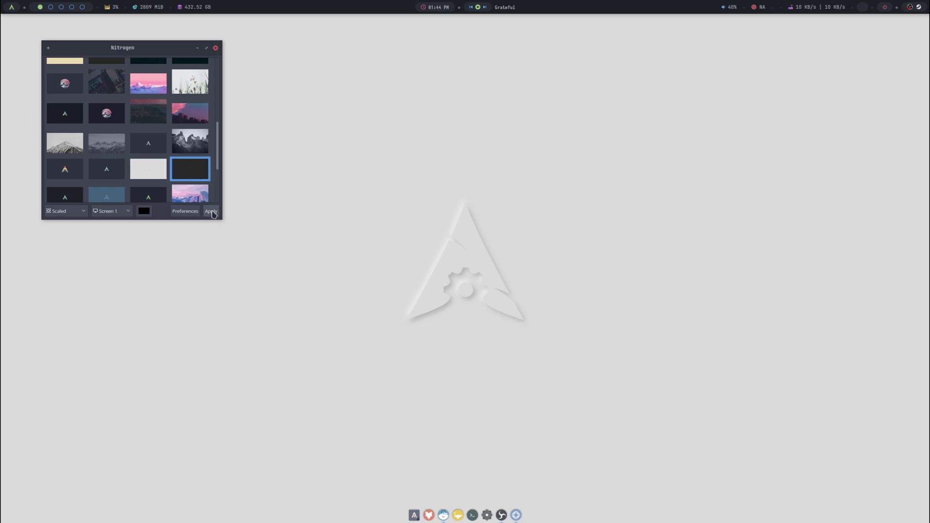
Scroll further down and try the green-blue Arch logo and blue white-outline logo wallpapers
scroll(190, 177, "down", 1)
scroll(190, 177, "down", 3)
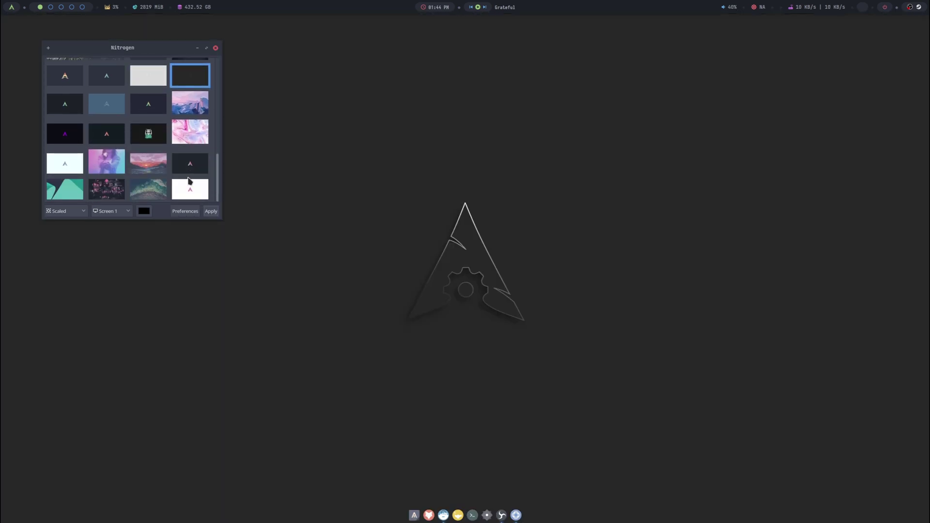
key("Right")
left_click(212, 212)
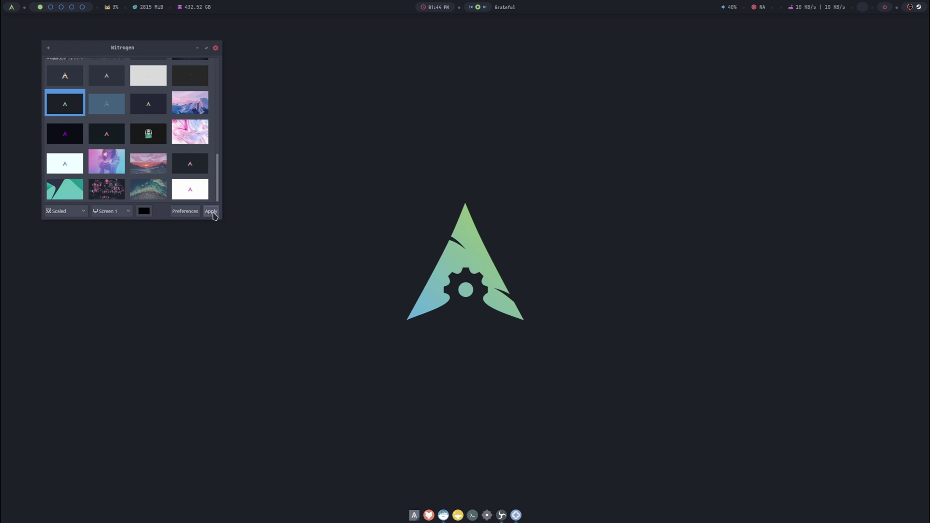
key("Right")
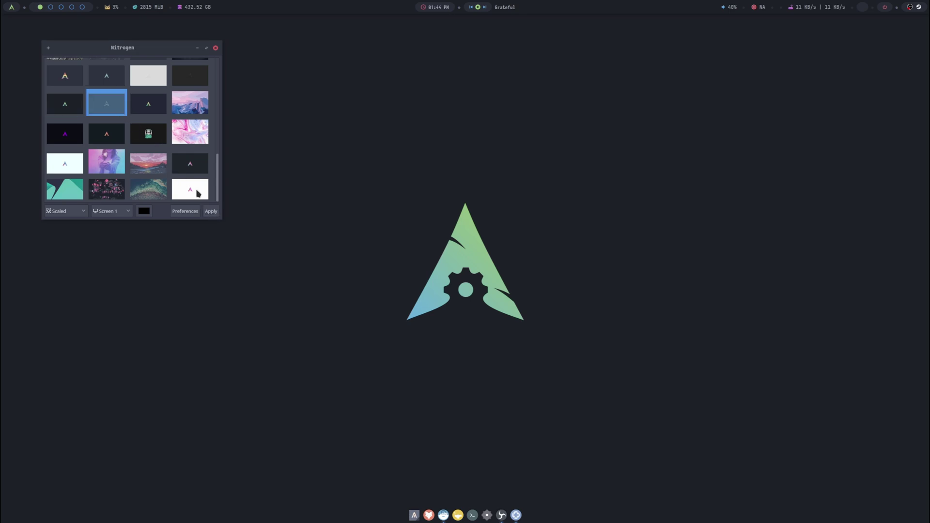
left_click(211, 213)
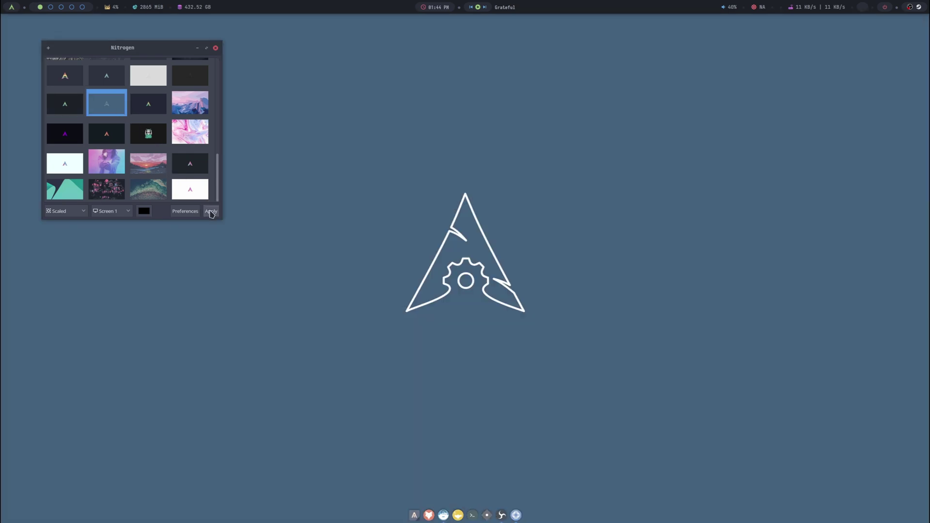
Try the dark gradient-logo, pink mountain and purple Arch logo wallpapers
left_click(154, 107)
left_click(211, 213)
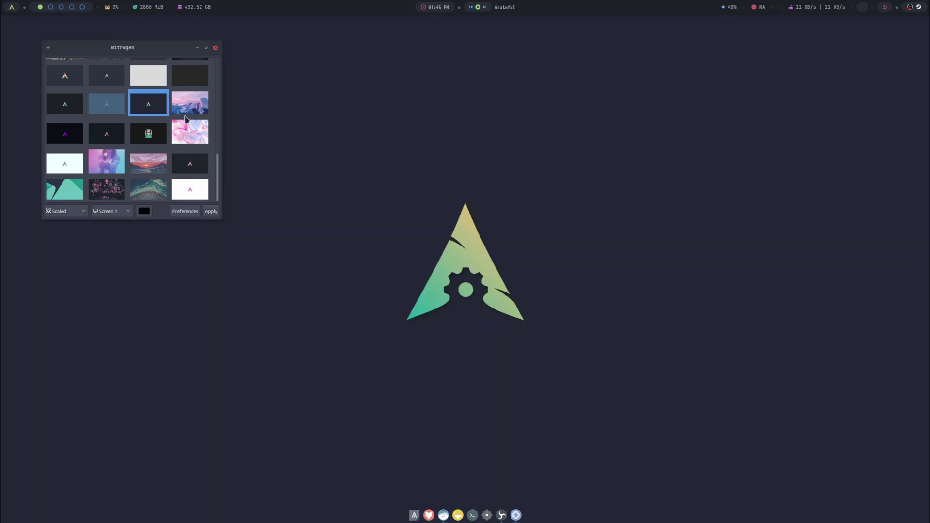
key("Right")
left_click(212, 212)
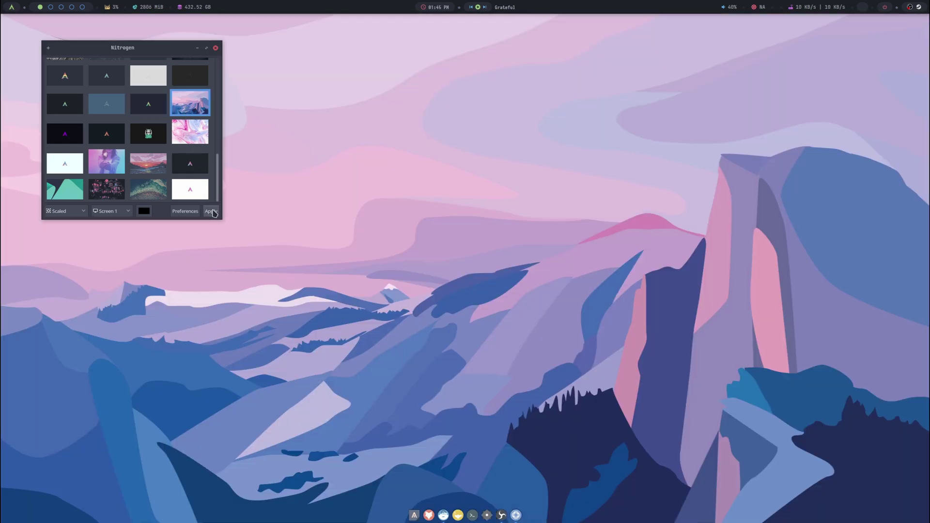
key("Right")
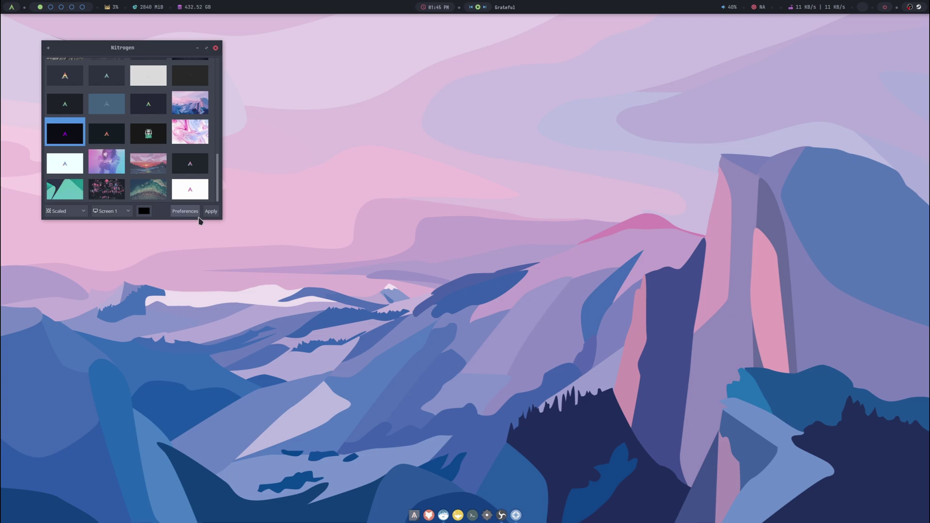
left_click(210, 212)
Try the peach Arch logo, pink marble and white Arch-logo wallpapers
key("Right")
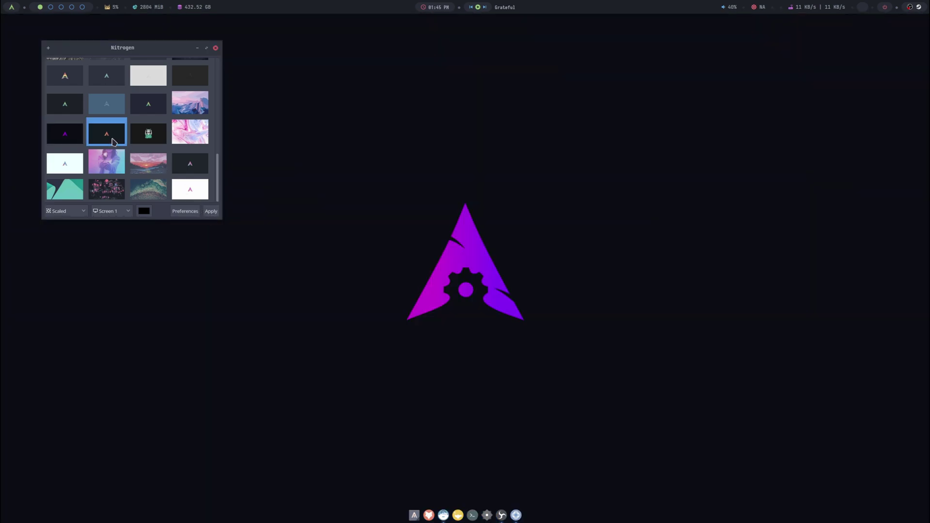
left_click(212, 212)
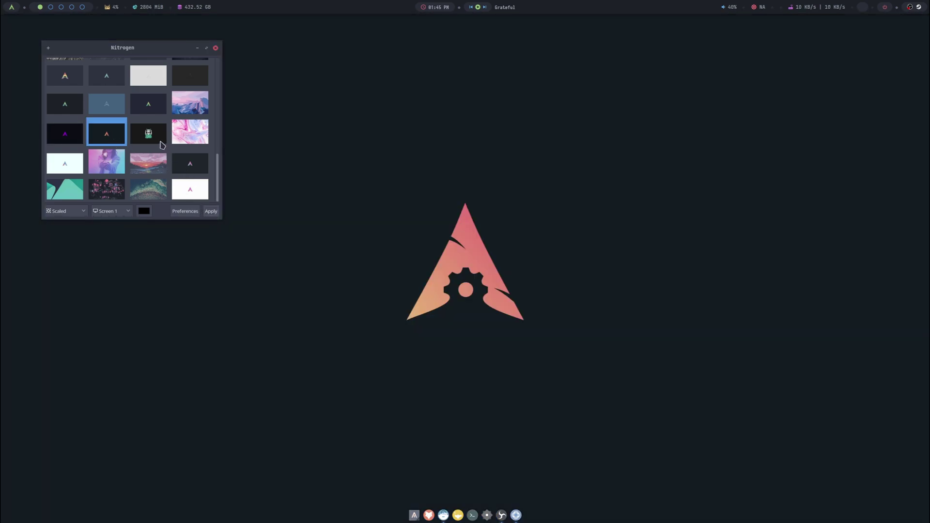
left_click(162, 141)
key("Right")
left_click(210, 211)
left_click(77, 169)
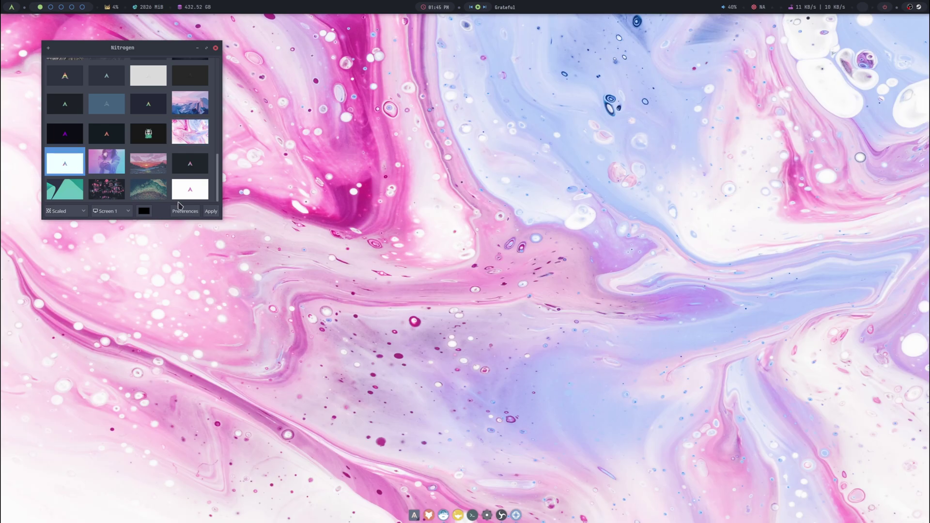
left_click(206, 212)
Try the sunset painting, dark pink-logo and teal mountain wallpapers
left_click(153, 166)
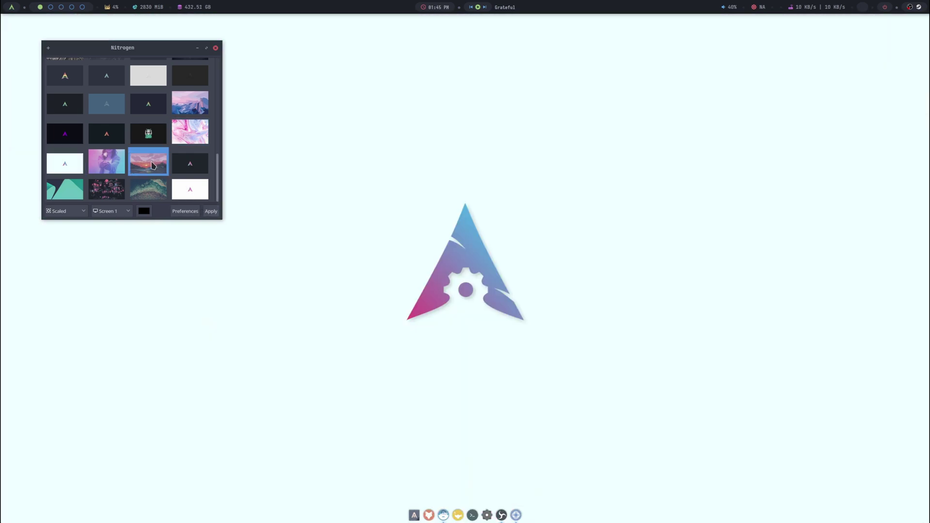
left_click(211, 211)
left_click(192, 171)
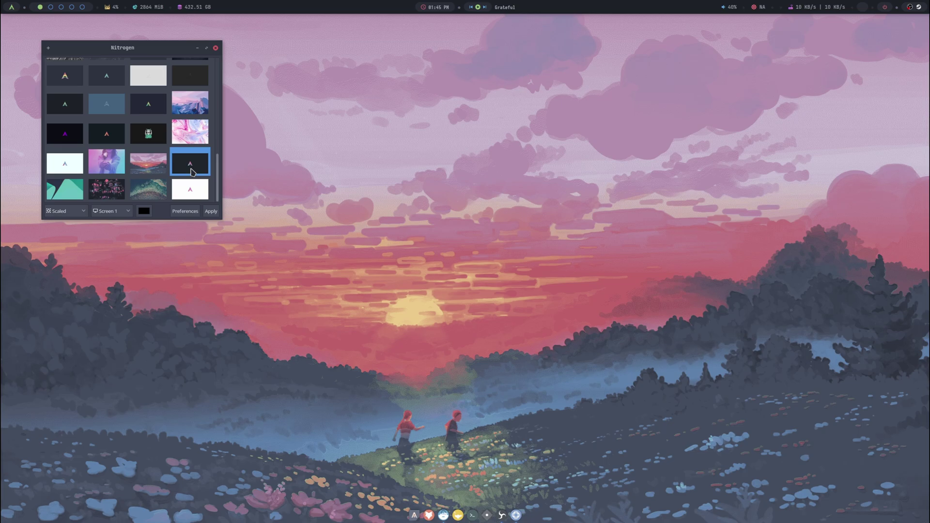
left_click(211, 212)
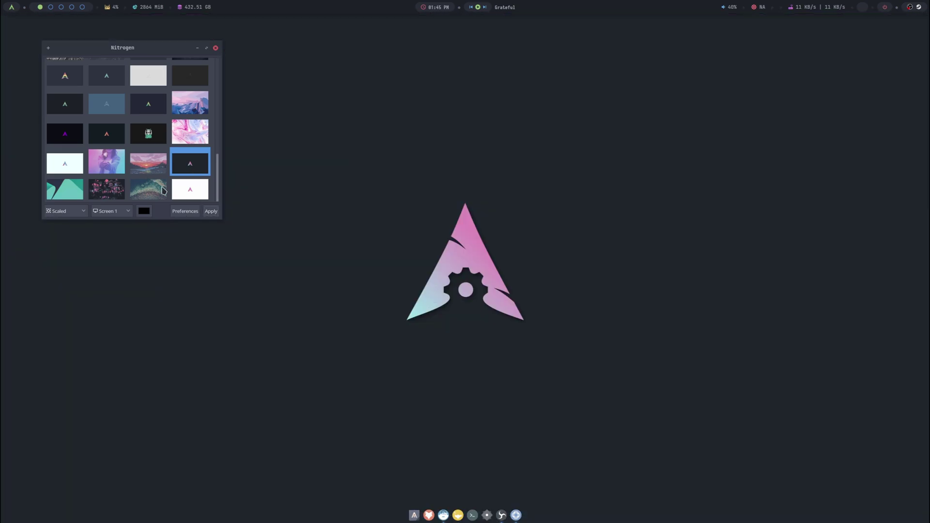
left_click(85, 189)
left_click(211, 212)
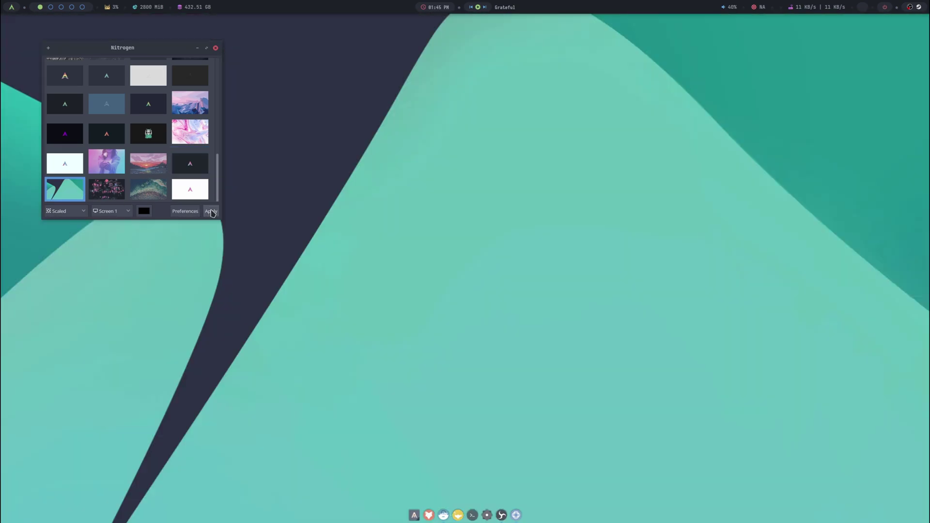
Scroll back to the top and apply the dark teal geometric Arch wallpaper
scroll(159, 179, "up", 10)
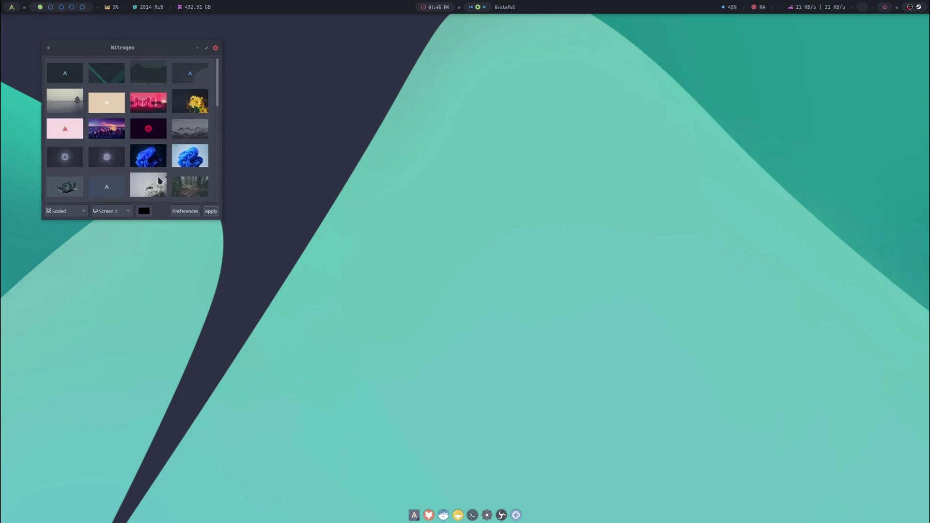
left_click(106, 73)
left_click(211, 212)
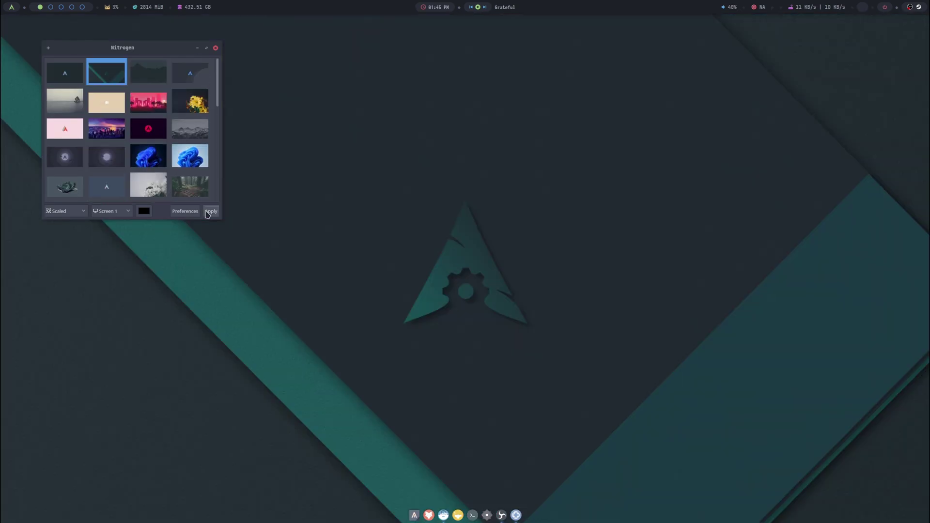
Close Nitrogen, then install brave-bin with 'yay -S brave-bin --noconfirm', entering the sudo password
left_click(216, 48)
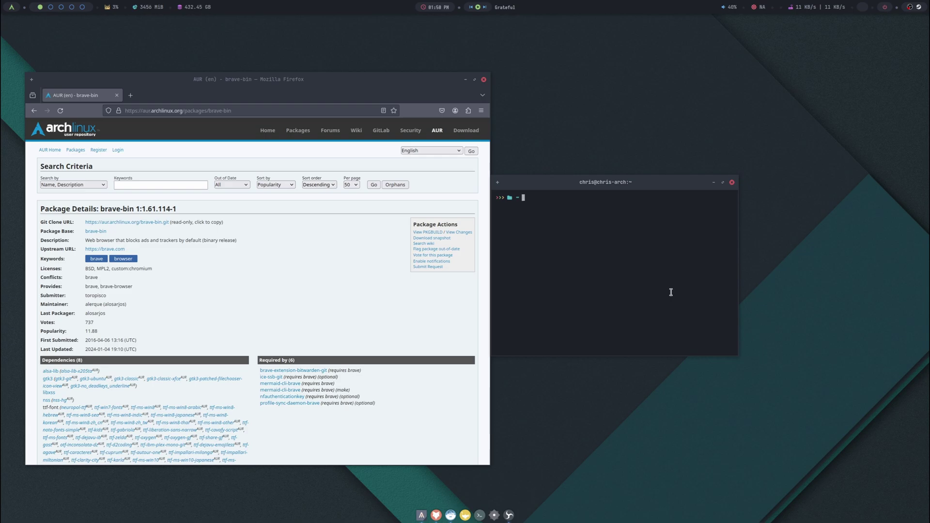
type("yay -S brave-bin --noconfirm")
key("Return")
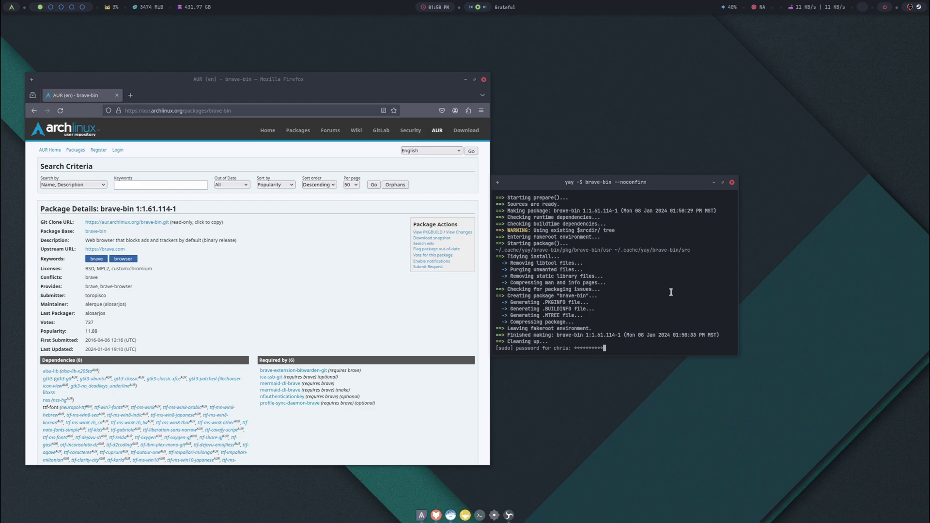
key("Return")
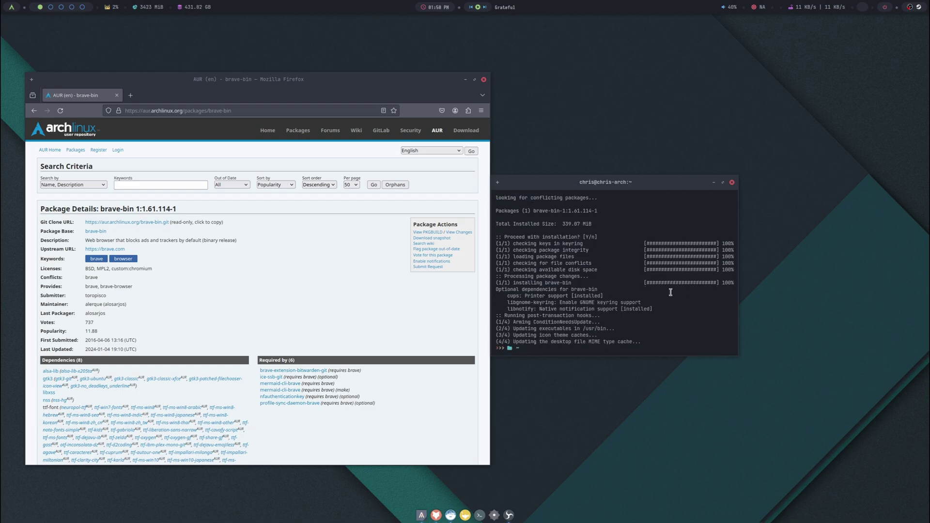
Close the terminal and Firefox, then launch Brave from the Rofi launcher
left_click(732, 182)
left_click(484, 80)
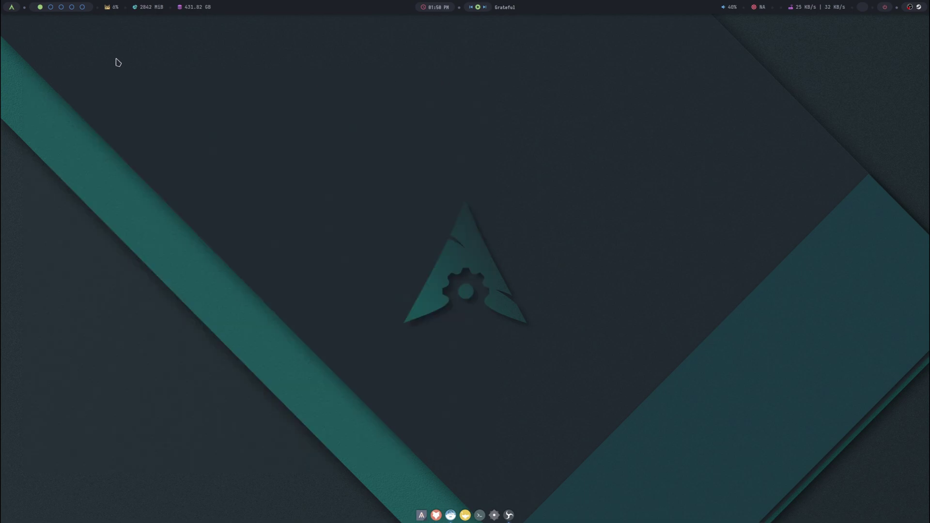
key("super")
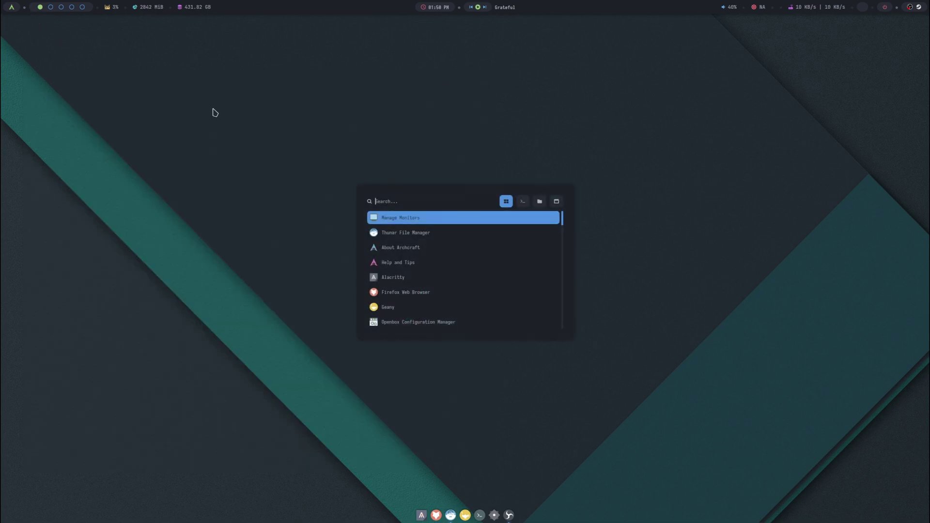
type("brave")
key("Return")
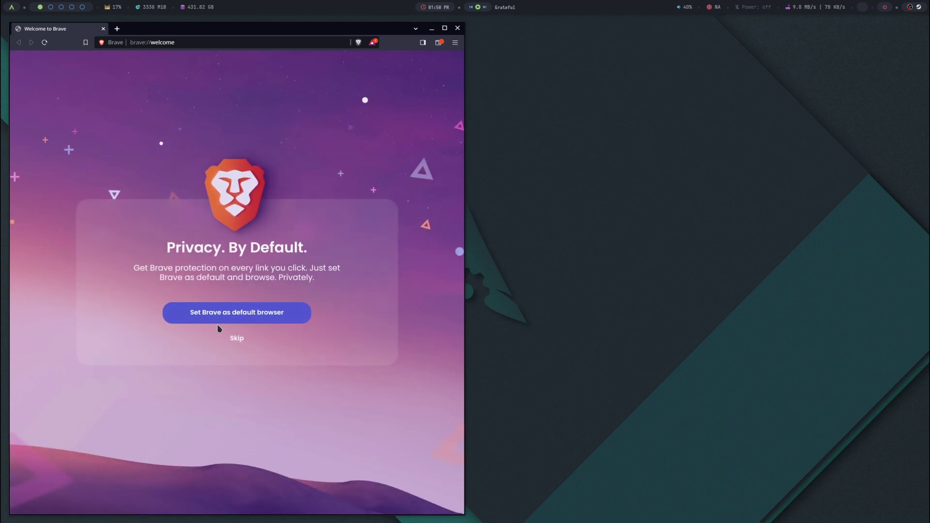
Skip the default-browser and import prompts, untick insights and diagnostics sharing, and finish setup
left_click(217, 321)
left_click(211, 362)
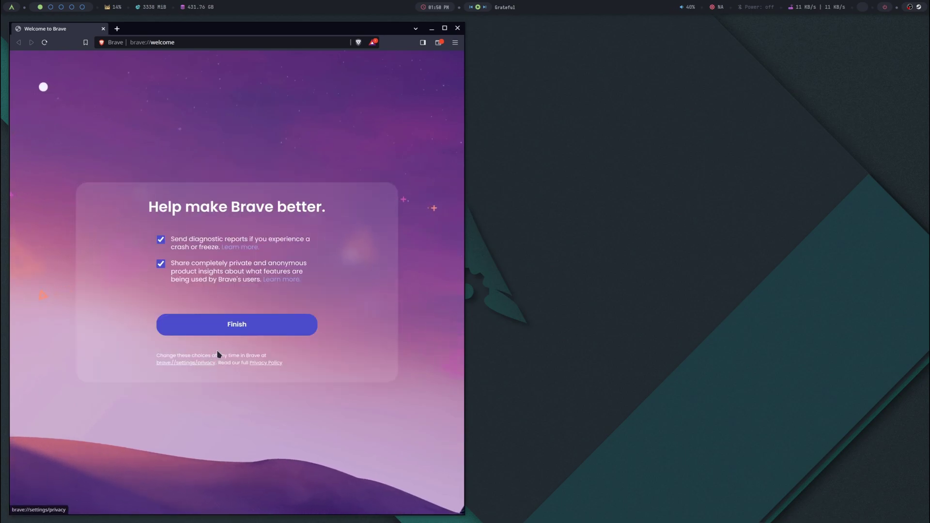
left_click(160, 264)
left_click(195, 240)
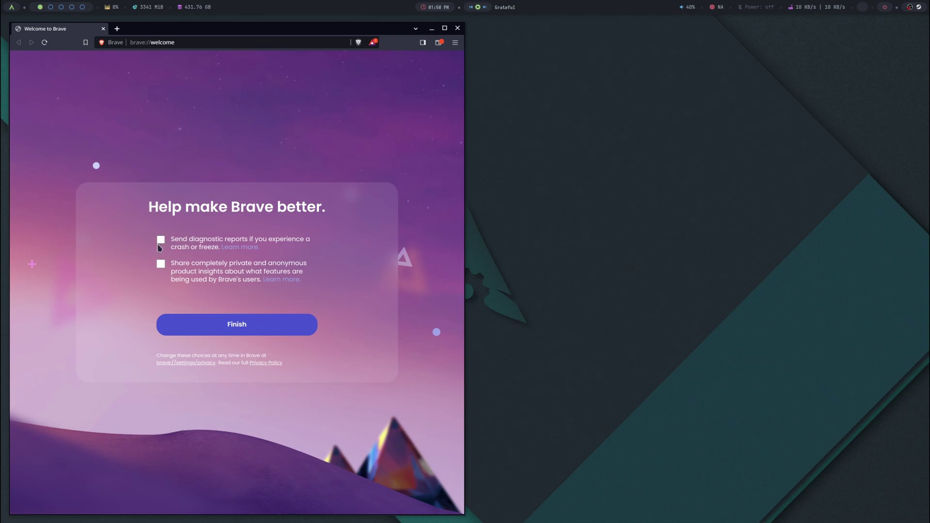
left_click(217, 325)
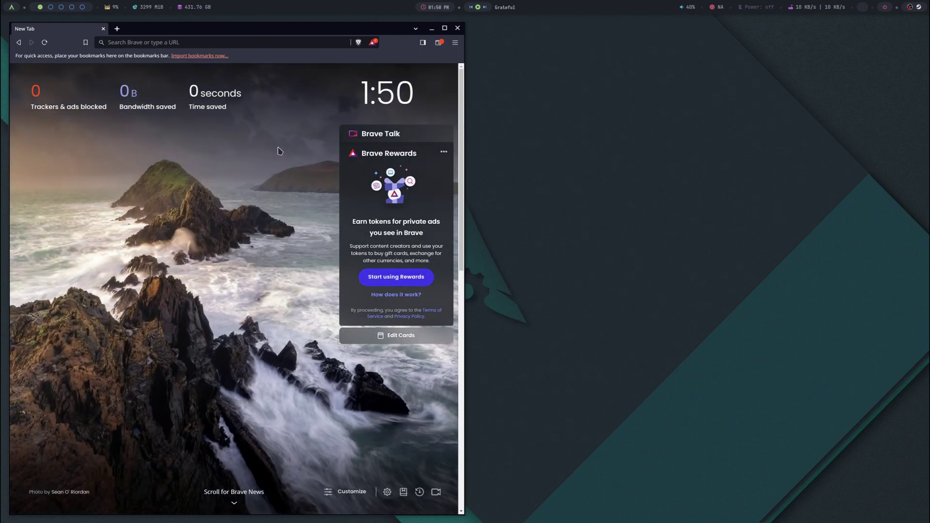